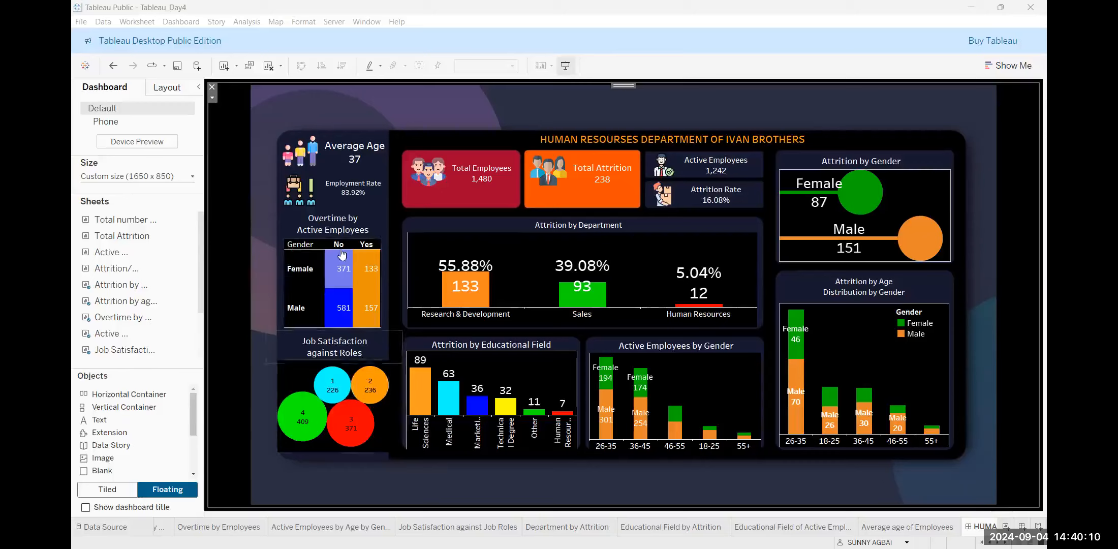
- Switch to the Background2.pptx presentation in PowerPoint
{"action": "mouse_move", "coordinate": [365, 299]}
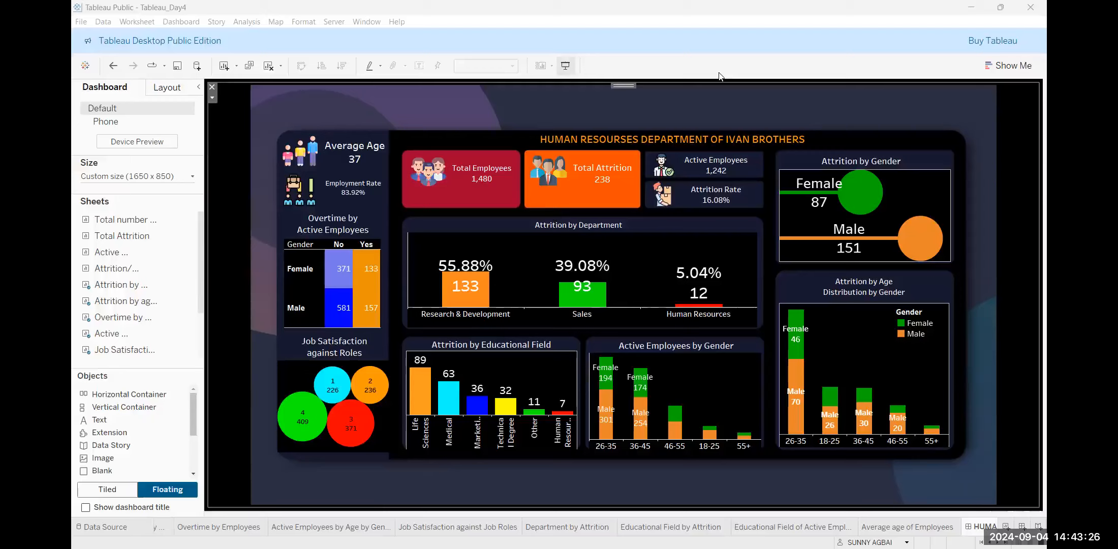
{"action": "key", "text": "alt+Tab"}
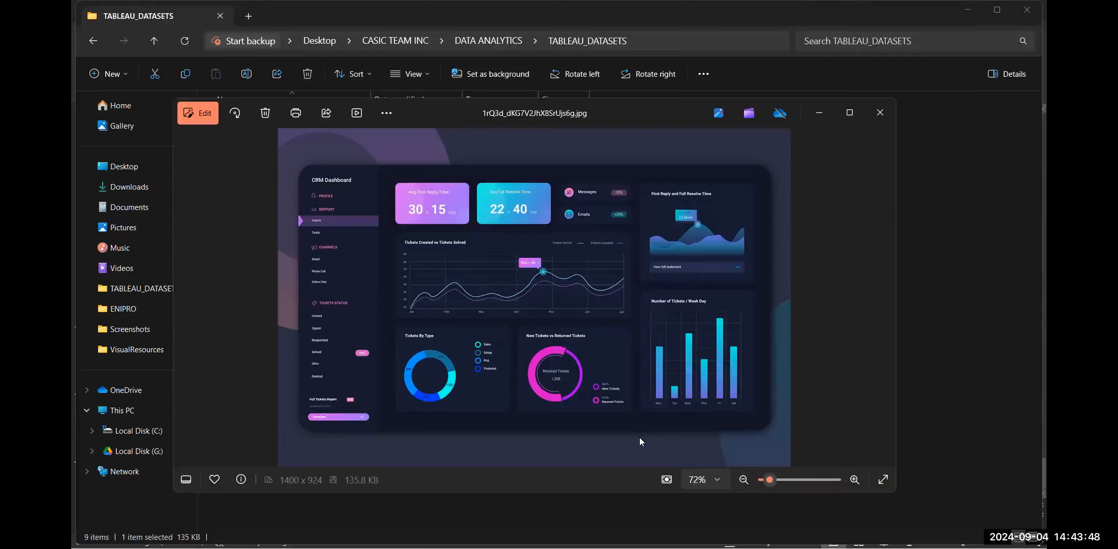
{"action": "mouse_move", "coordinate": [683, 548]}
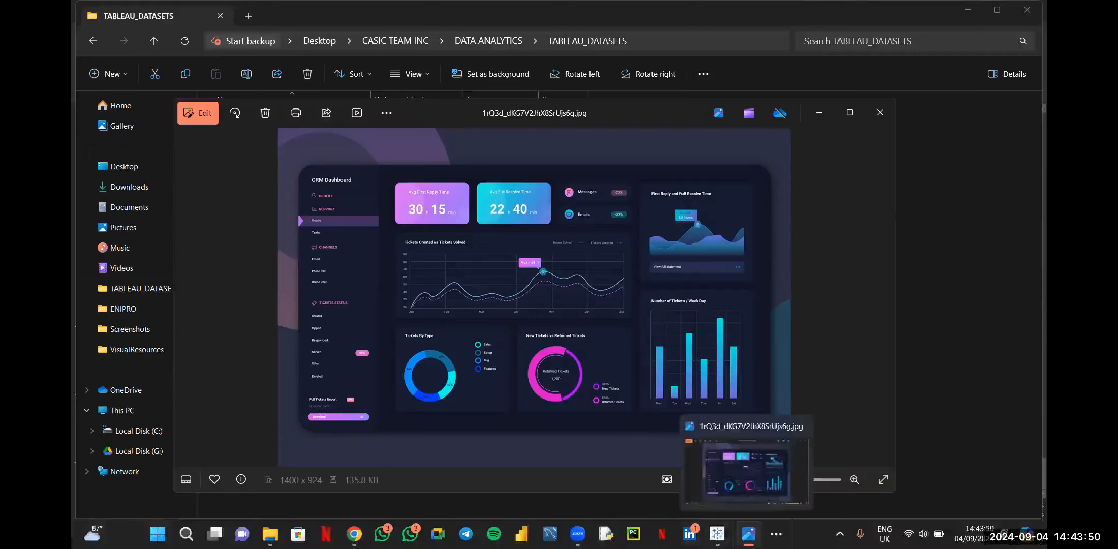
{"action": "left_click", "coordinate": [775, 533]}
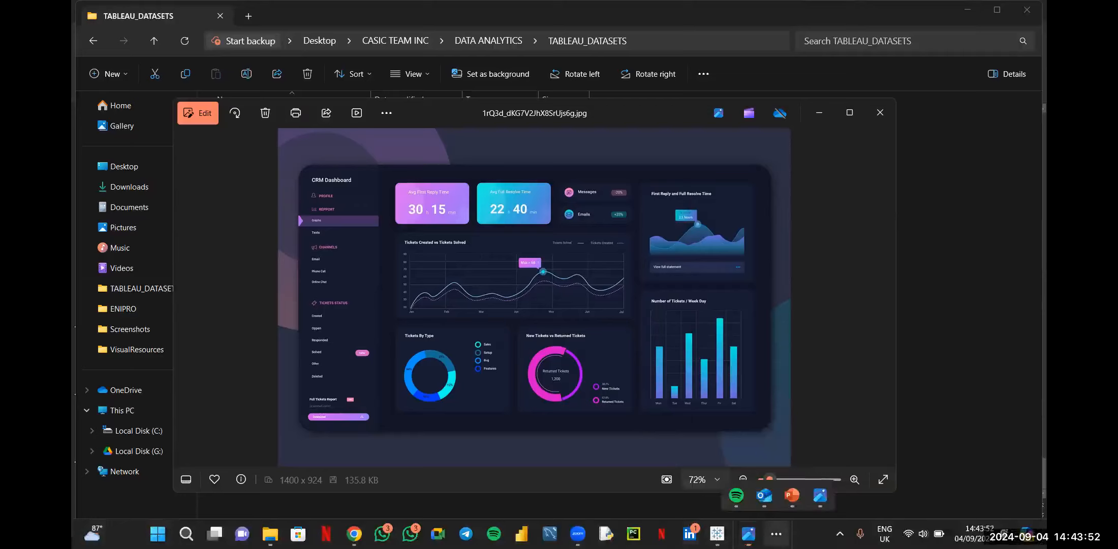
{"action": "left_click", "coordinate": [793, 497]}
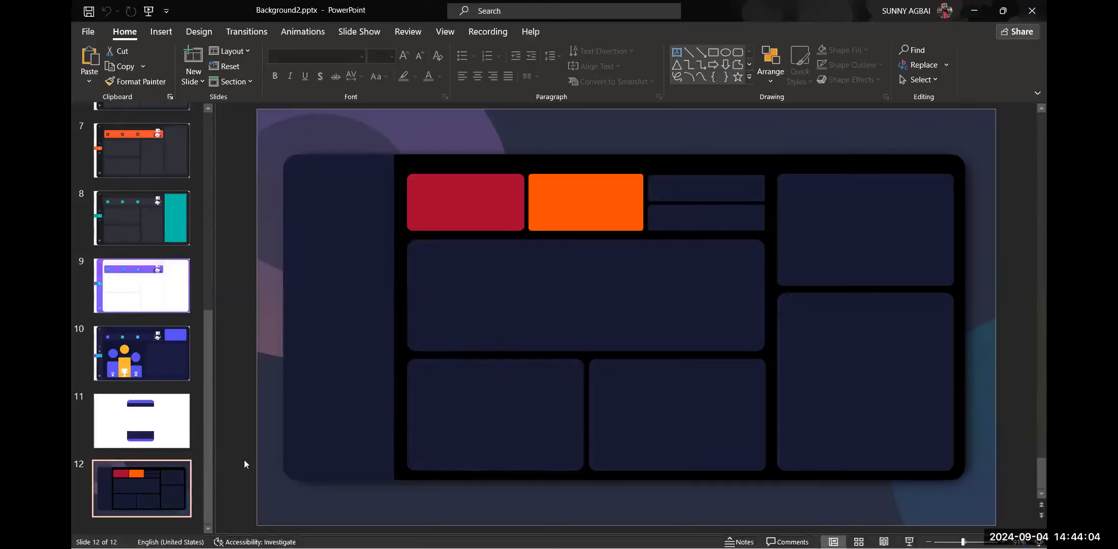
- Add a new slide after slide 12 and delete its title and text placeholders
{"action": "right_click", "coordinate": [183, 486]}
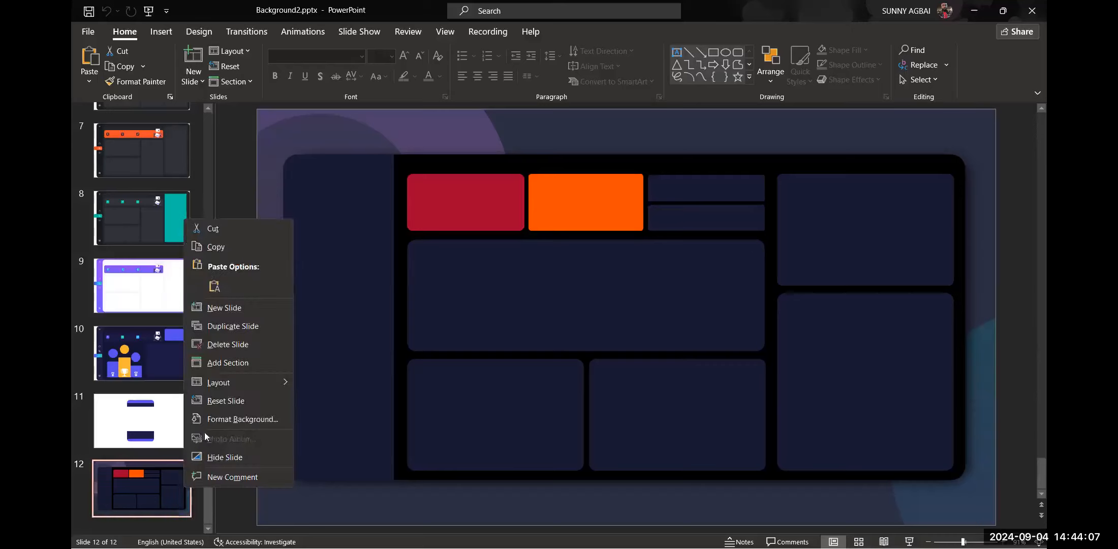
{"action": "left_click", "coordinate": [233, 307]}
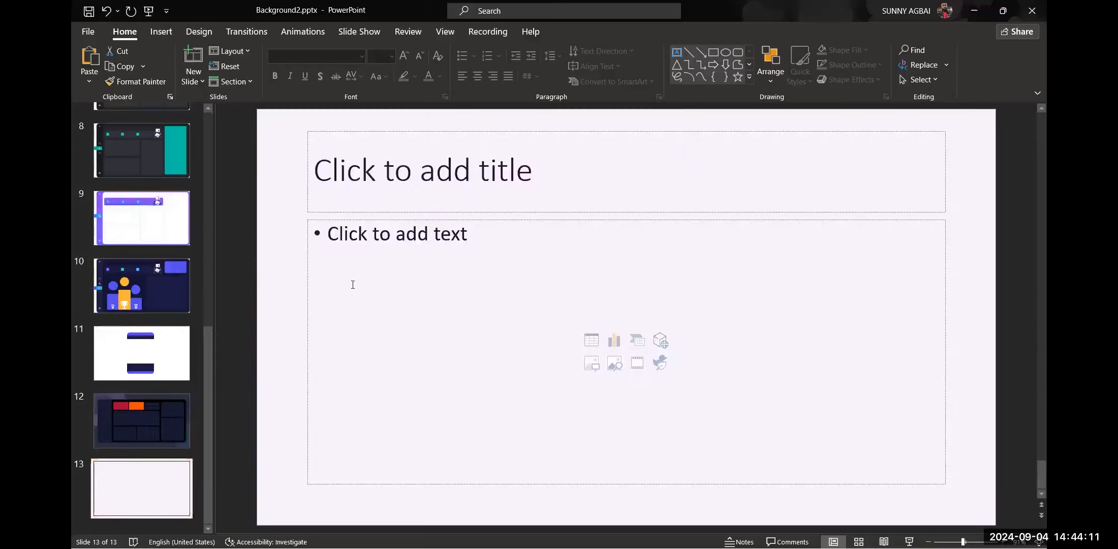
{"action": "left_click", "coordinate": [487, 133]}
{"action": "key", "text": "Delete"}
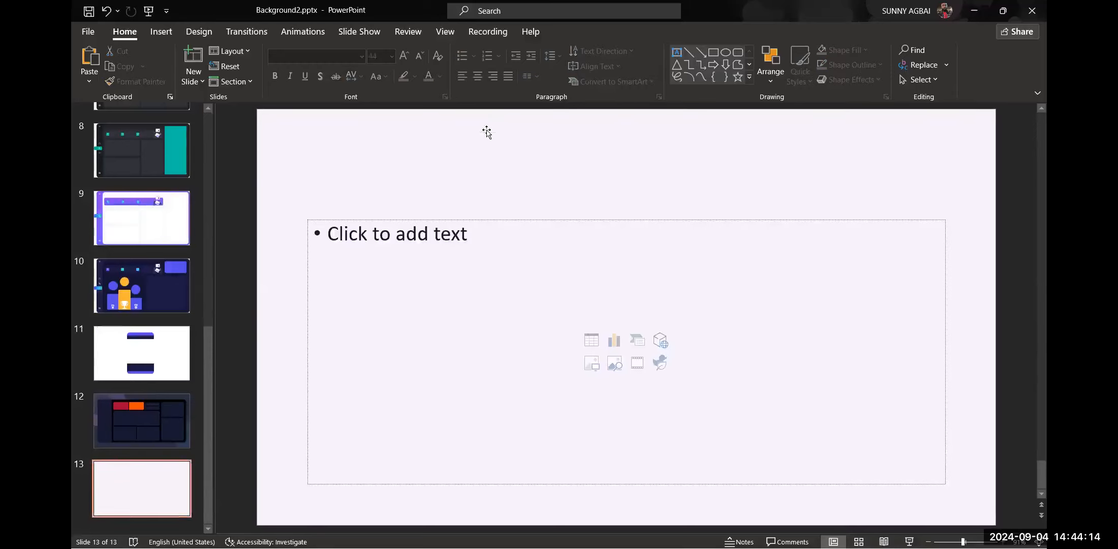
{"action": "left_click", "coordinate": [504, 220]}
{"action": "key", "text": "Delete"}
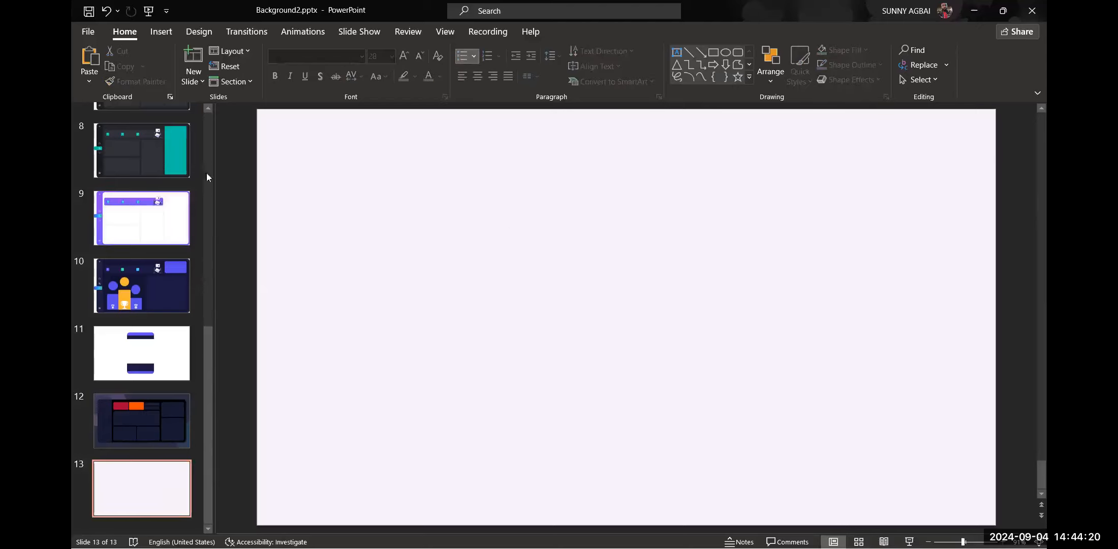
- Insert the picture 1rQ3d_dKG7V2JhX8SrUjs6g.jpg from the TABLEAU_DATASETS folder onto the blank slide 13
{"action": "left_click", "coordinate": [163, 35]}
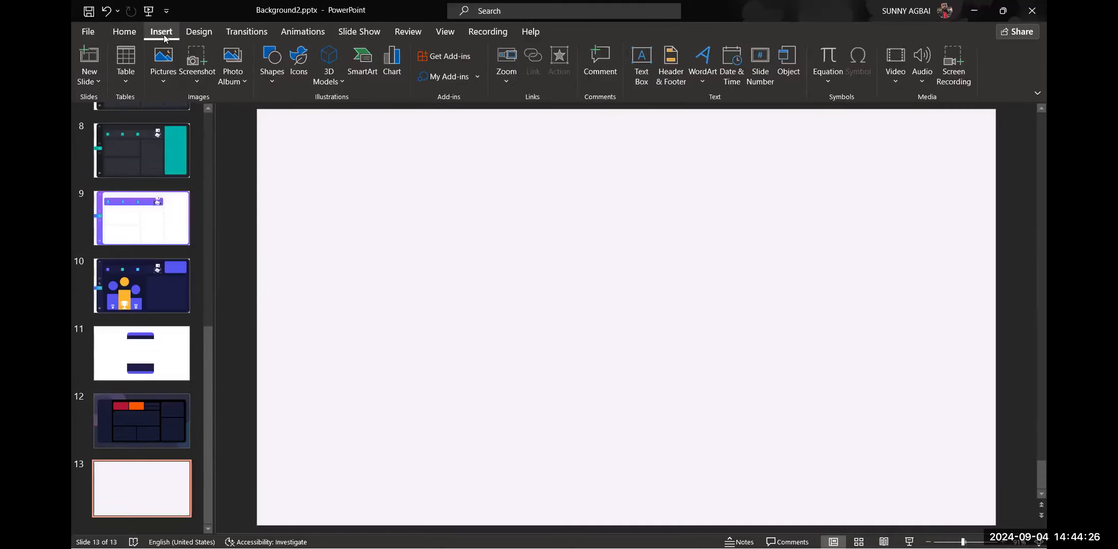
{"action": "left_click", "coordinate": [163, 73]}
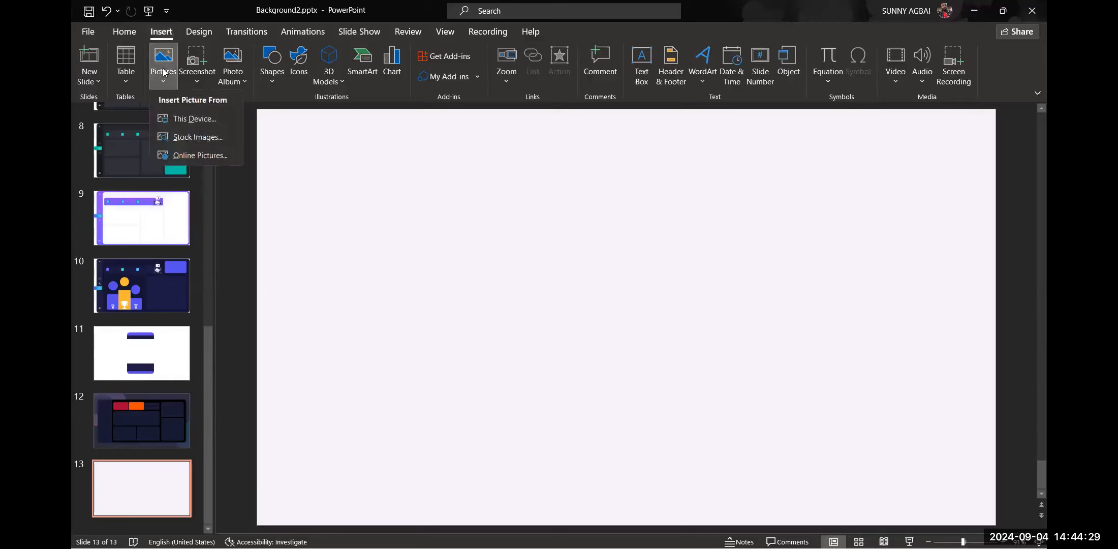
{"action": "left_click", "coordinate": [178, 118]}
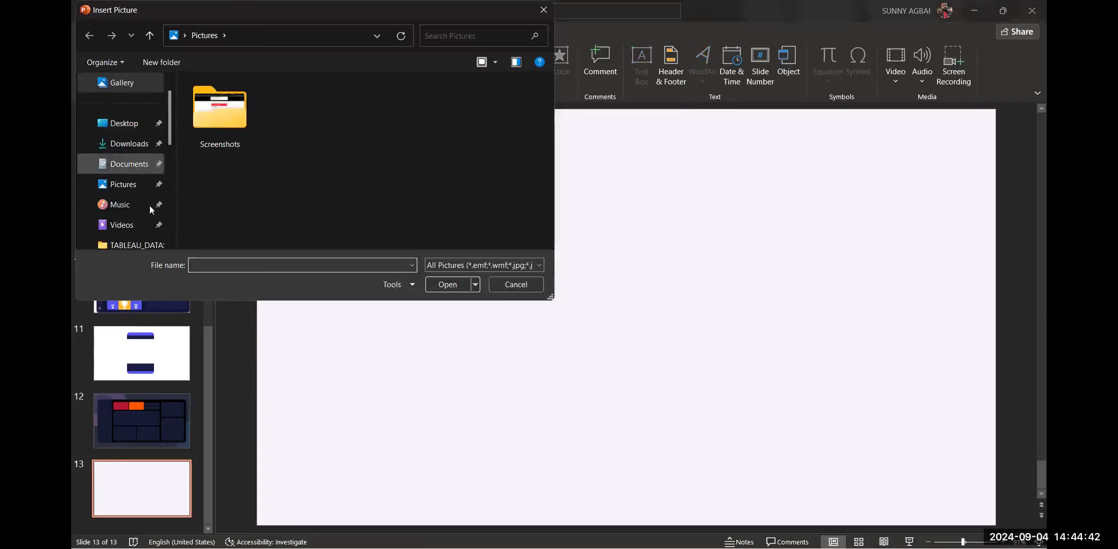
{"action": "scroll", "coordinate": [149, 243], "scroll_direction": "down", "scroll_amount": 1}
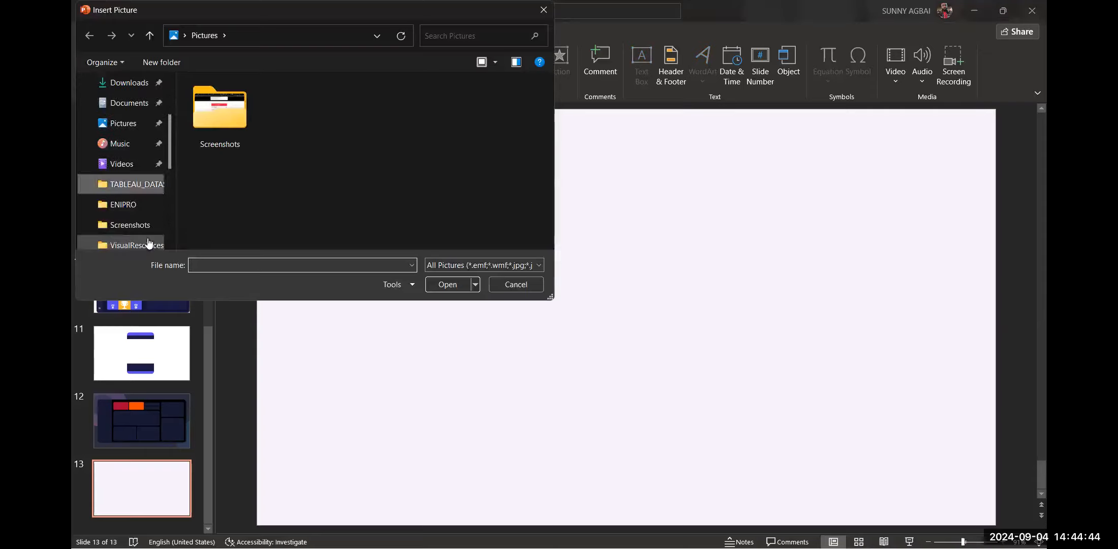
{"action": "left_click", "coordinate": [148, 243]}
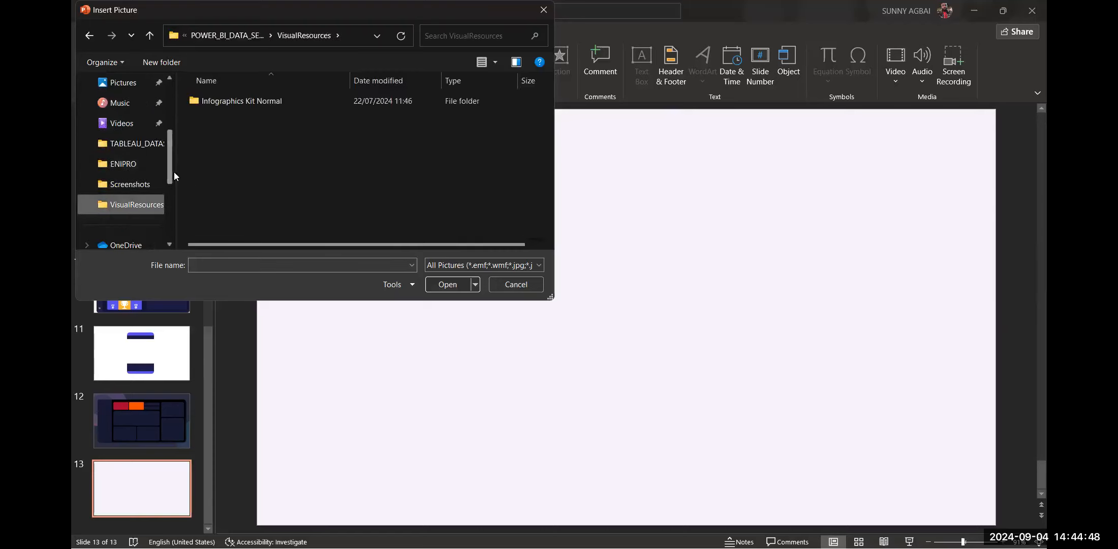
{"action": "left_click", "coordinate": [136, 146]}
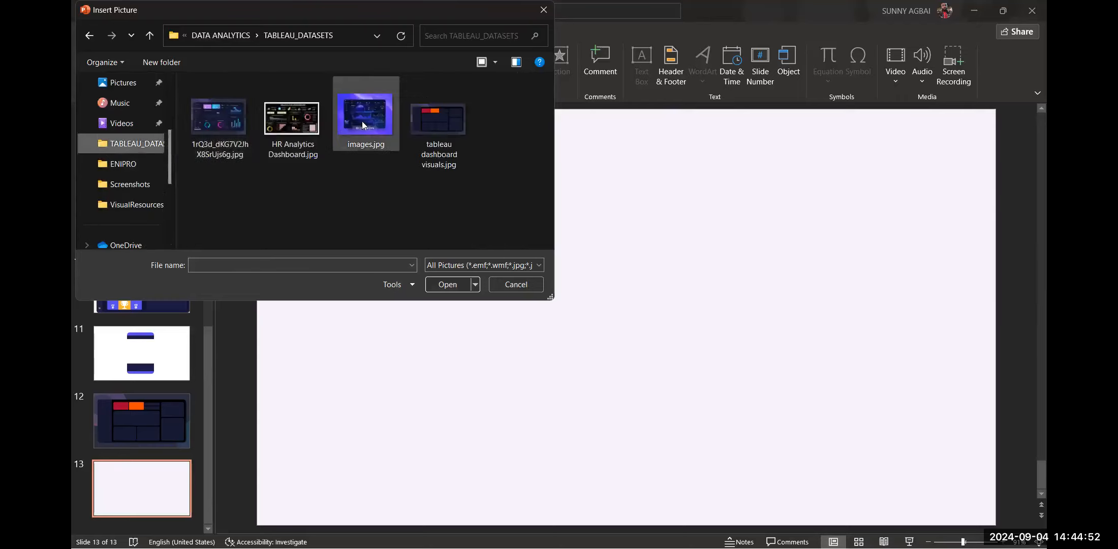
{"action": "left_click", "coordinate": [228, 124]}
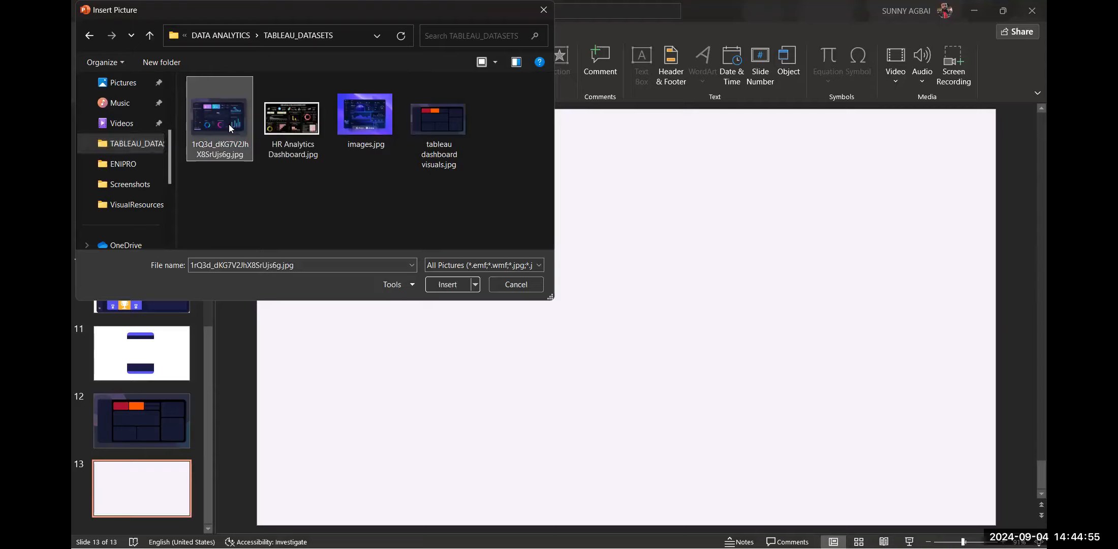
{"action": "left_click", "coordinate": [446, 284]}
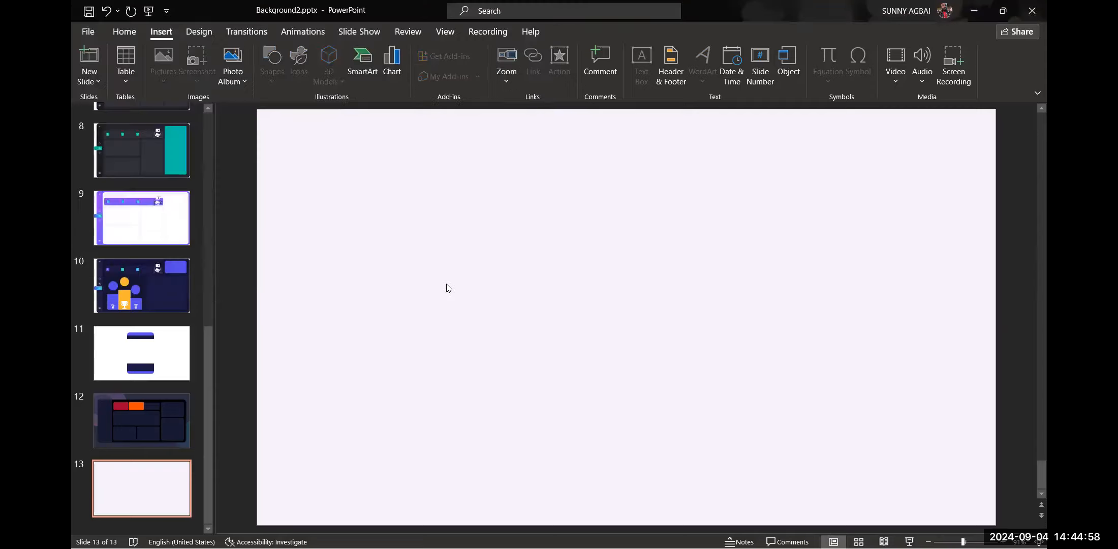
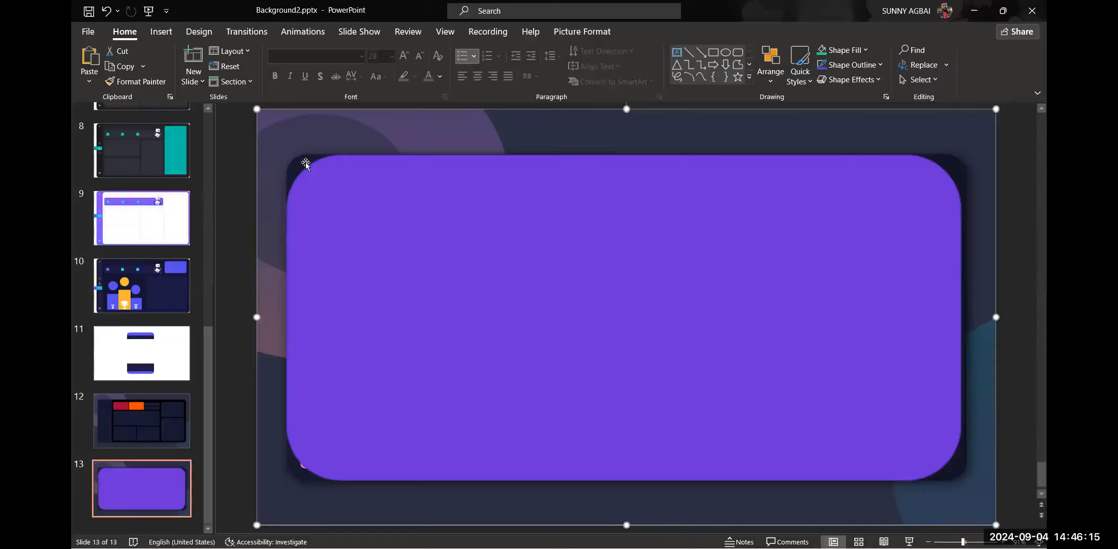
- Reduce the purple rectangle's corner rounding and stretch it to about 31.16 cm wide and 14.98 cm high to match the dashboard panel
{"action": "left_click", "coordinate": [329, 204]}
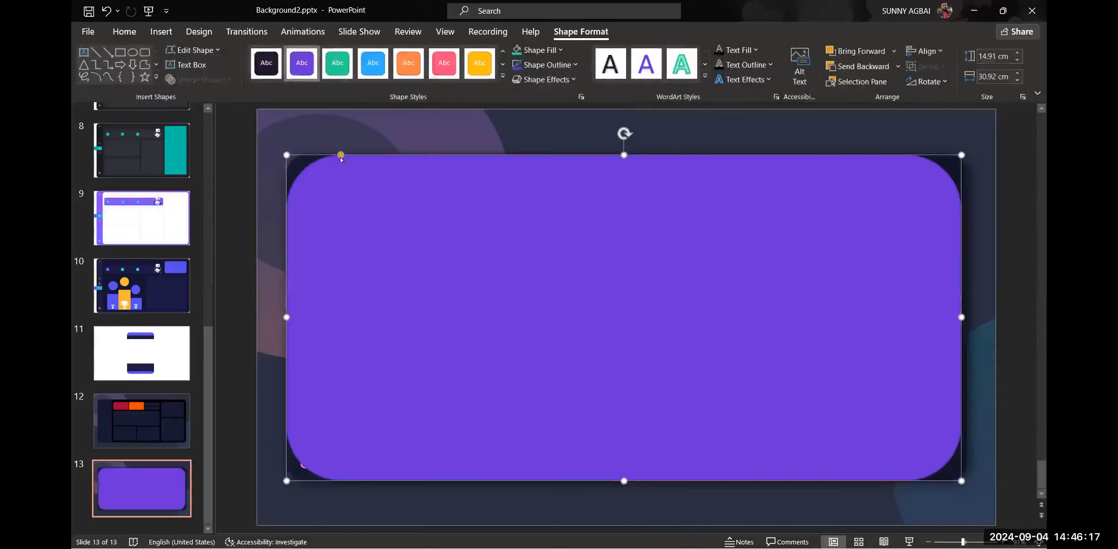
{"action": "left_click_drag", "start_coordinate": [341, 155], "coordinate": [307, 155]}
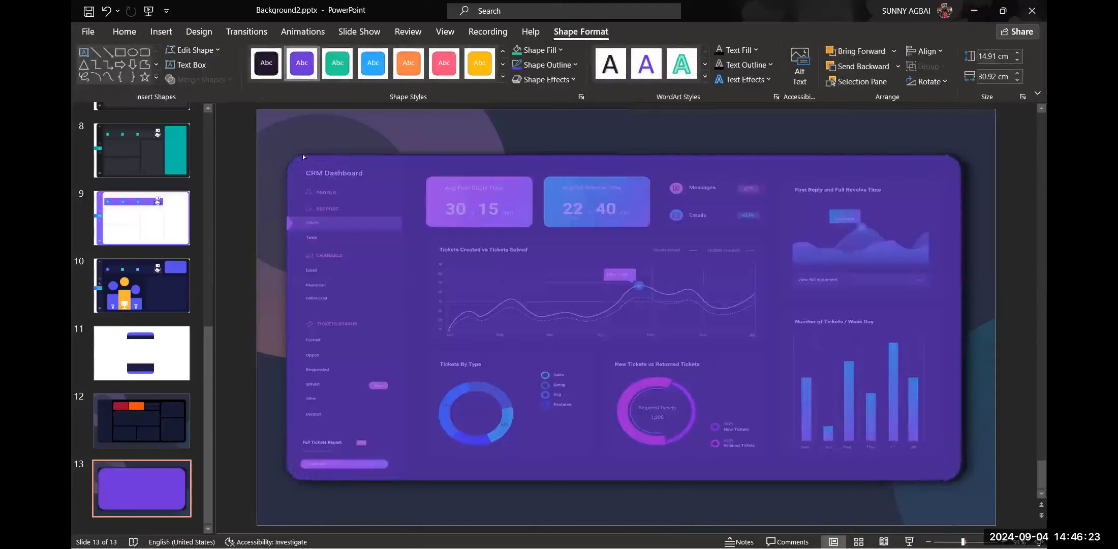
{"action": "left_click_drag", "start_coordinate": [302, 153], "coordinate": [303, 152]}
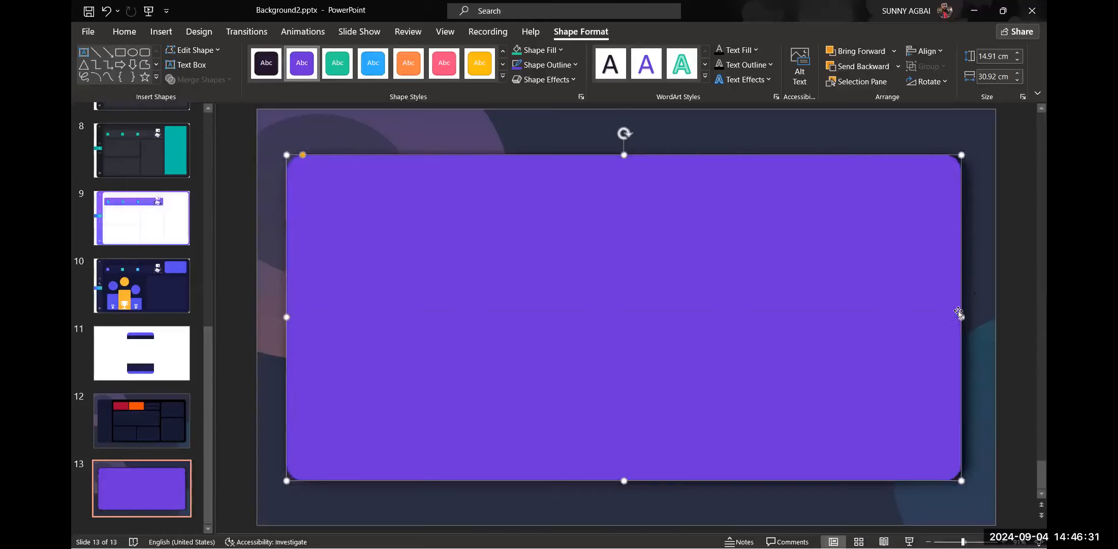
{"action": "left_click_drag", "start_coordinate": [961, 317], "coordinate": [965, 317]}
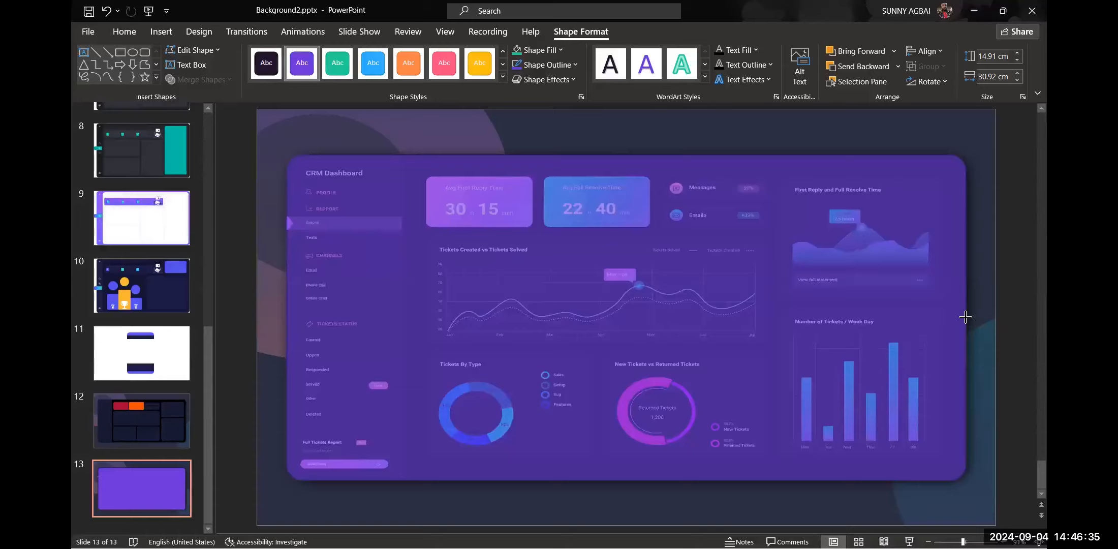
{"action": "left_click_drag", "start_coordinate": [965, 317], "coordinate": [966, 317]}
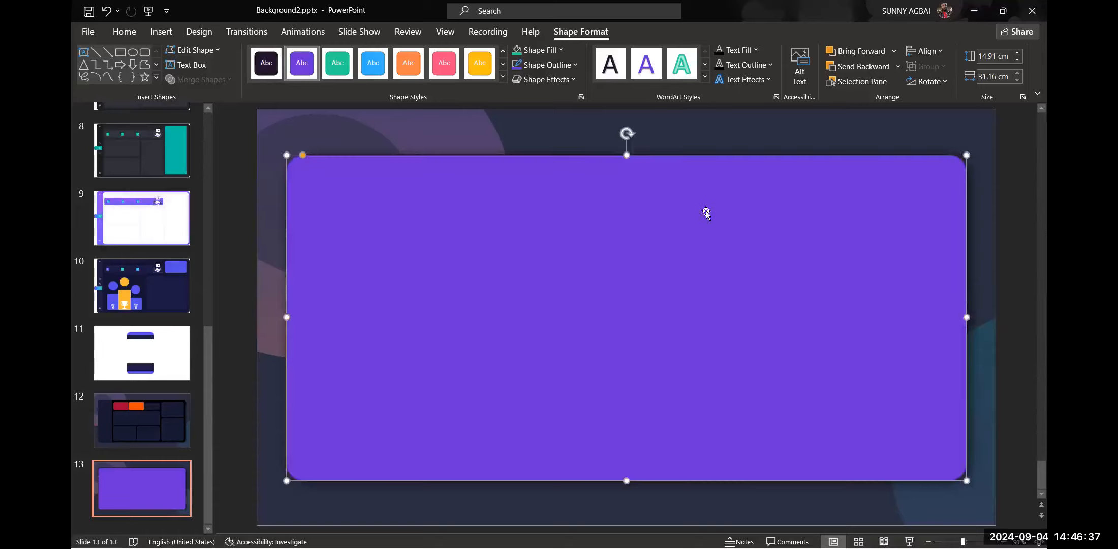
{"action": "left_click_drag", "start_coordinate": [626, 154], "coordinate": [625, 153]}
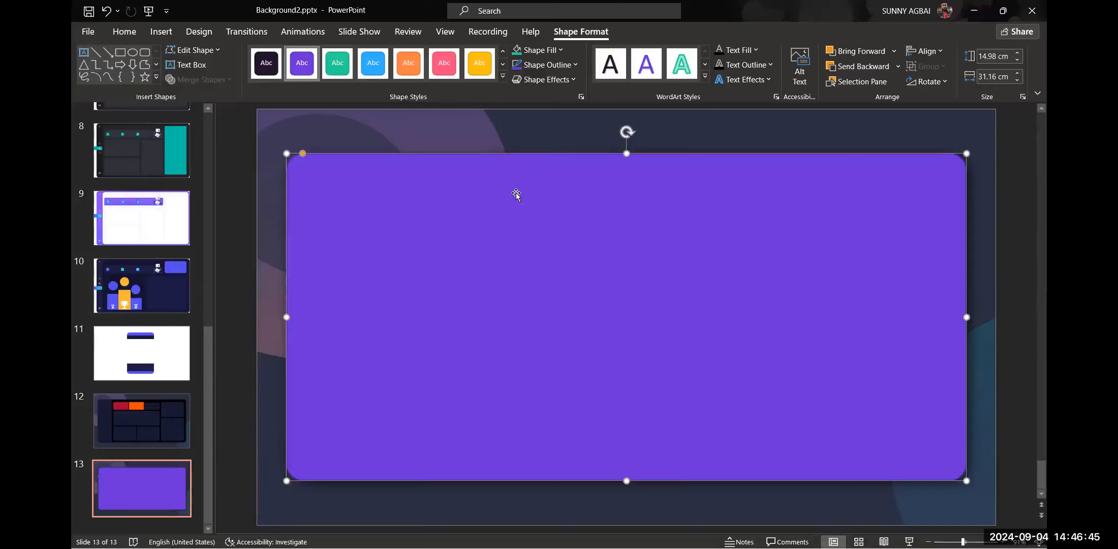
- Move the purple rectangle down to uncover the upper part of the dashboard picture and remove the rectangle's outline
{"action": "left_click_drag", "start_coordinate": [514, 194], "coordinate": [497, 247]}
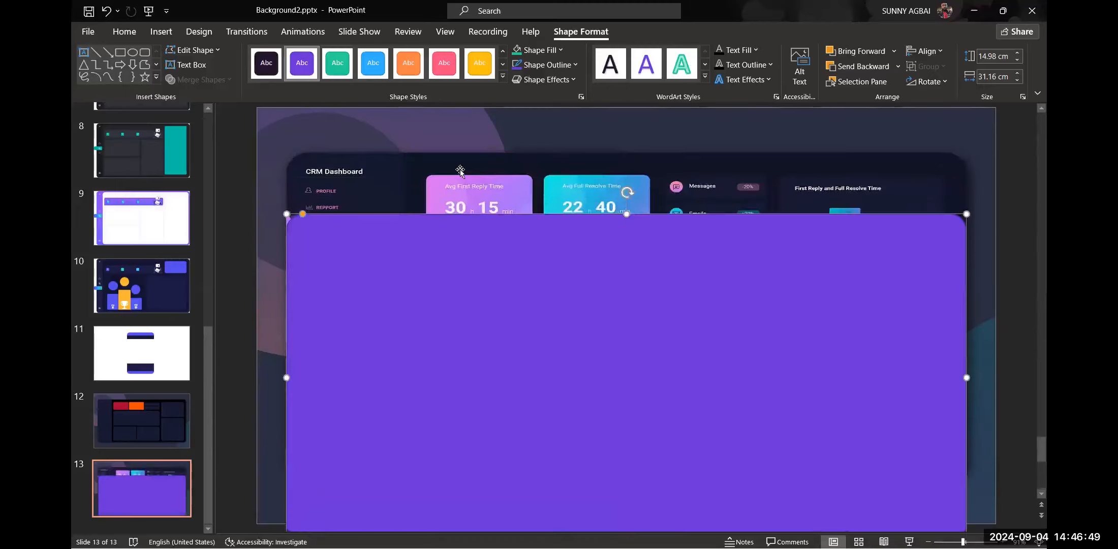
{"action": "left_click", "coordinate": [464, 168]}
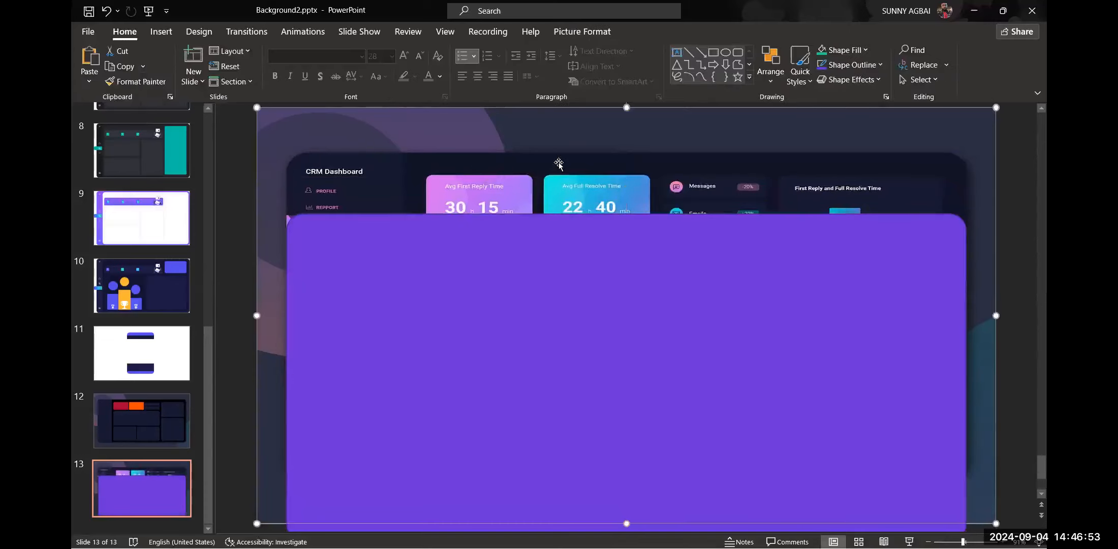
{"action": "left_click", "coordinate": [504, 272]}
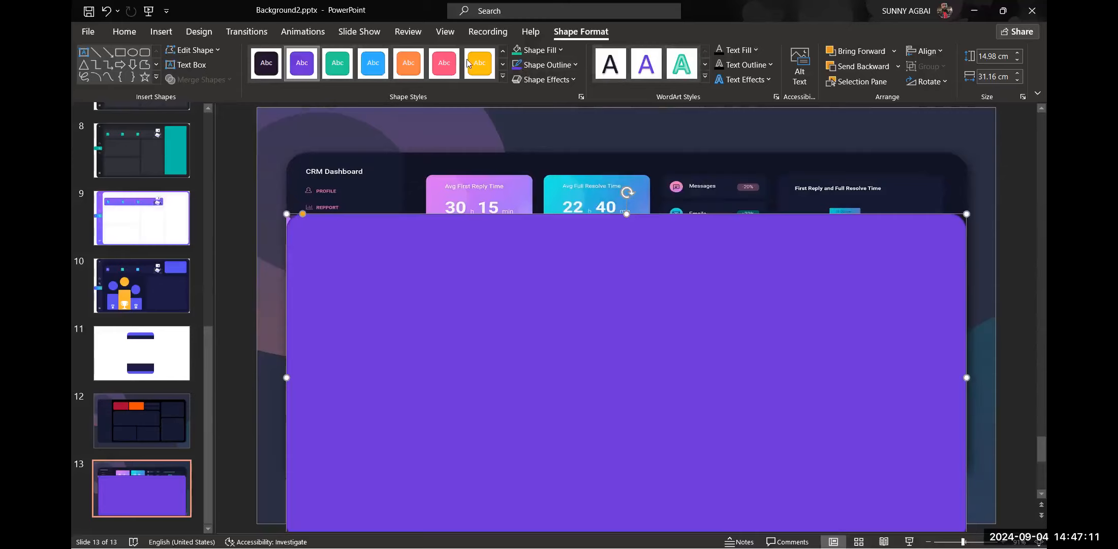
{"action": "left_click", "coordinate": [575, 64]}
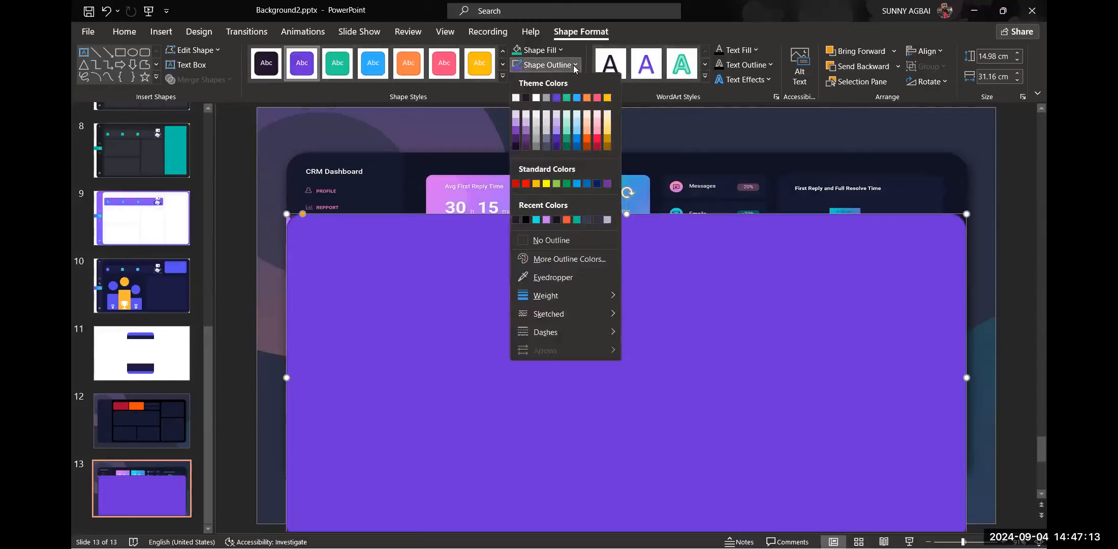
{"action": "left_click", "coordinate": [548, 240]}
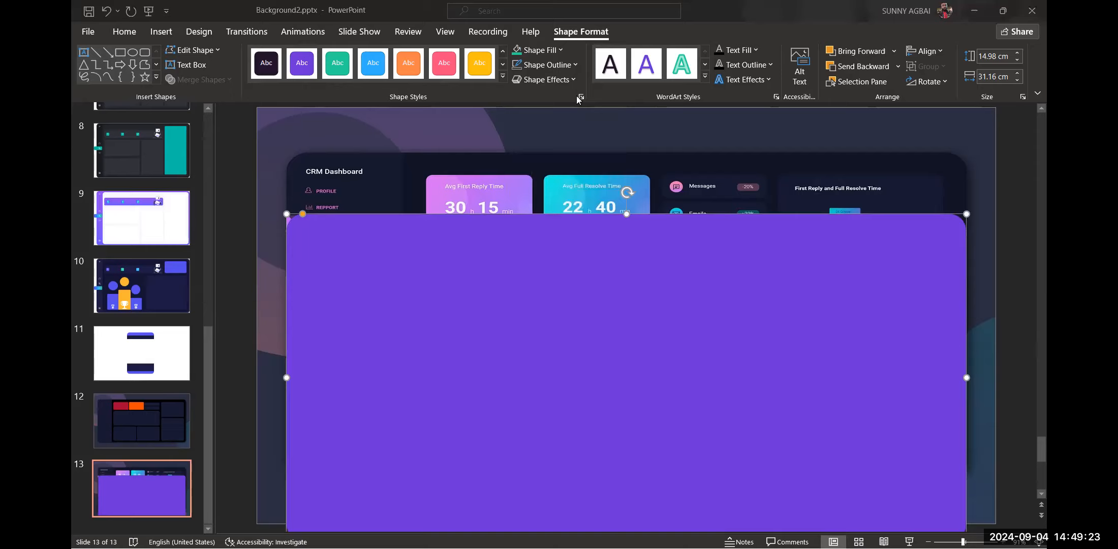
- Fill the rectangle with the dark navy colour sampled by Eyedropper from the dashboard panel in the picture
{"action": "scroll", "coordinate": [576, 95], "scroll_direction": "down", "scroll_amount": 1}
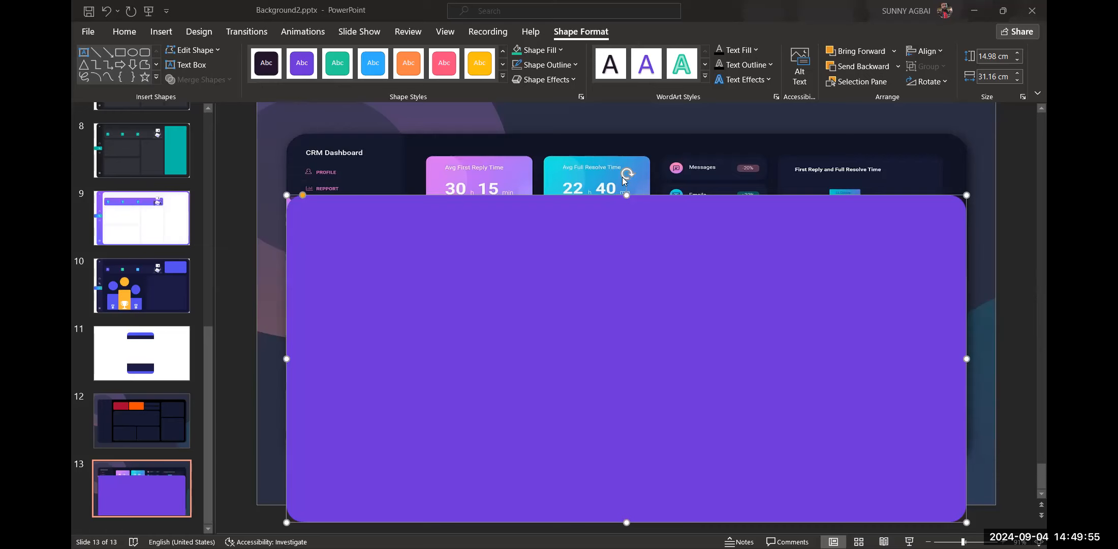
{"action": "left_click", "coordinate": [576, 66]}
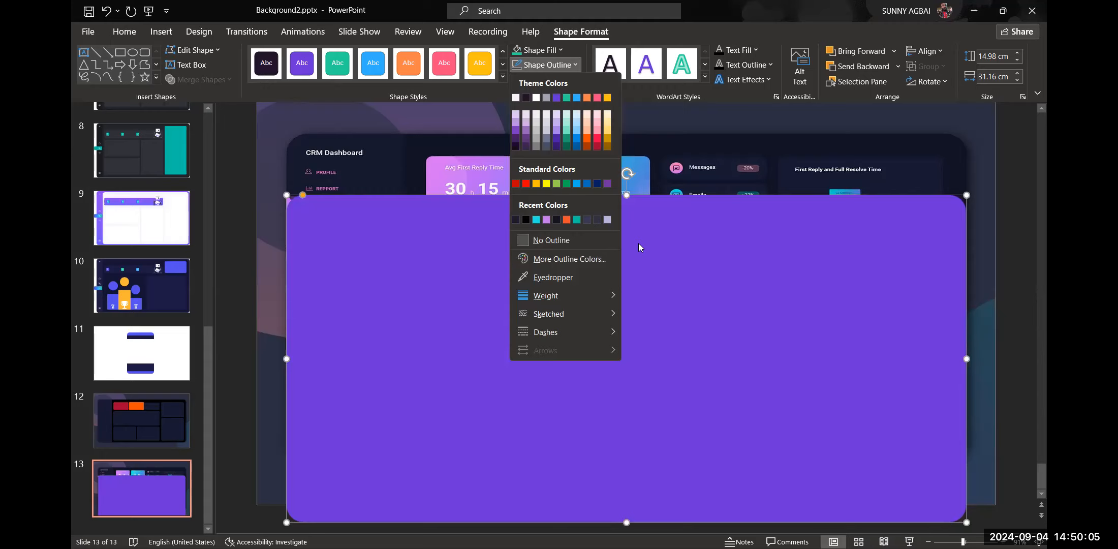
{"action": "left_click", "coordinate": [560, 49]}
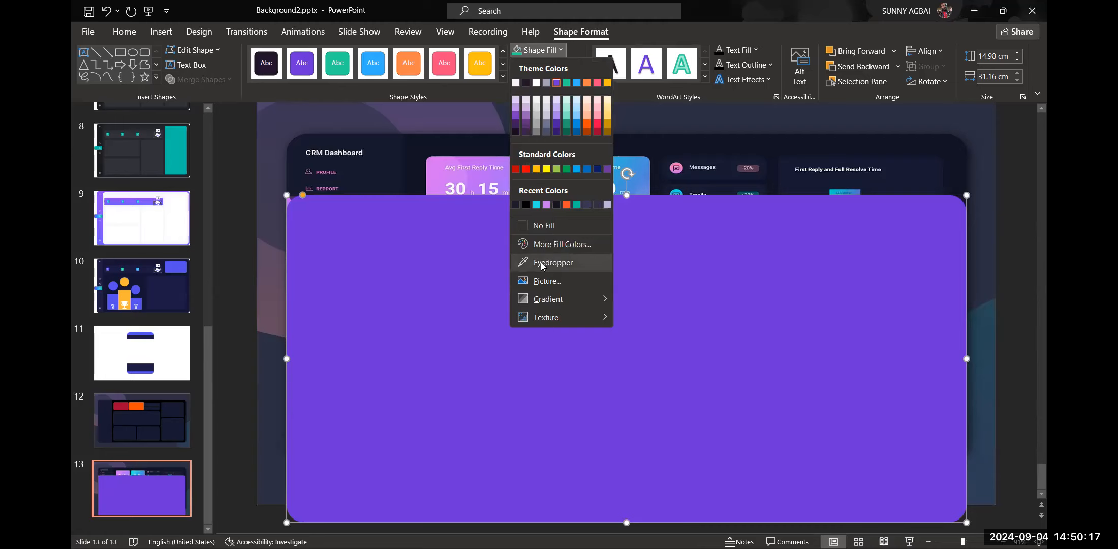
{"action": "left_click", "coordinate": [541, 262]}
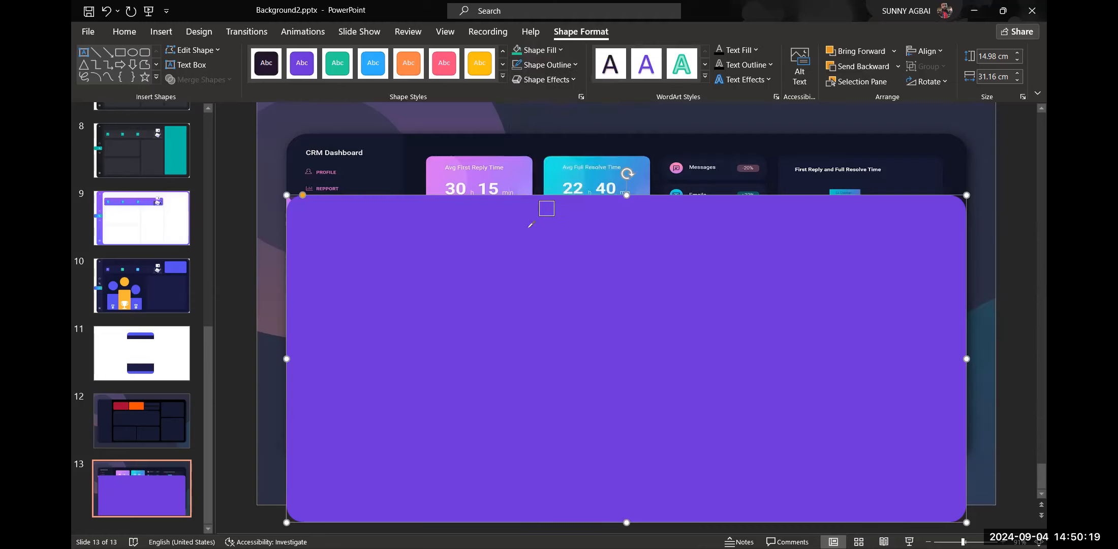
{"action": "left_click", "coordinate": [535, 147]}
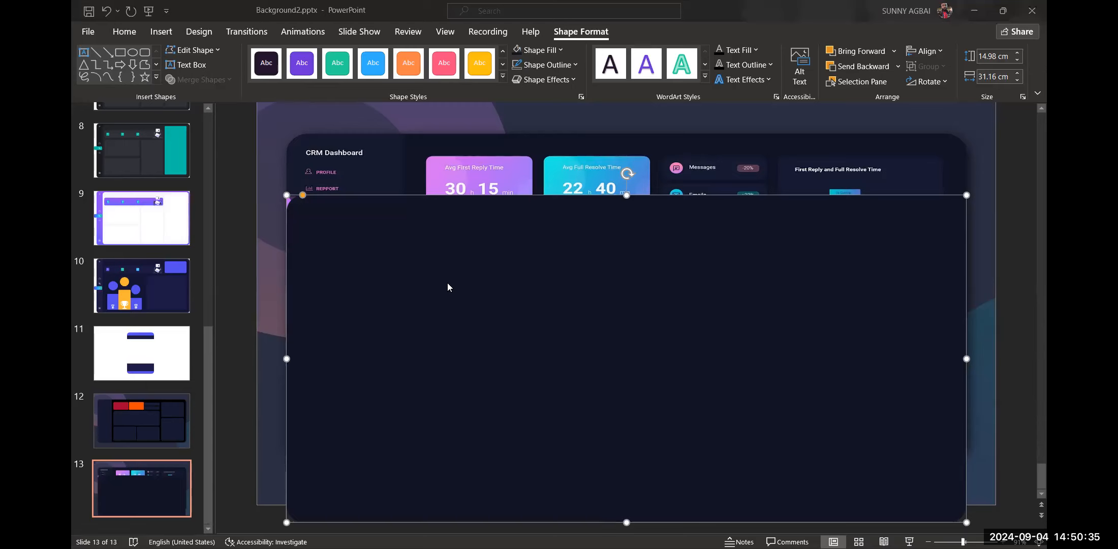
{"action": "left_click_drag", "start_coordinate": [421, 141], "coordinate": [475, 143]}
{"action": "key", "text": "ctrl+z"}
- Draw a rounded rectangle about 2.38 cm wide and 1.59 cm high and place it in the upper middle of the navy panel
{"action": "left_click", "coordinate": [169, 31]}
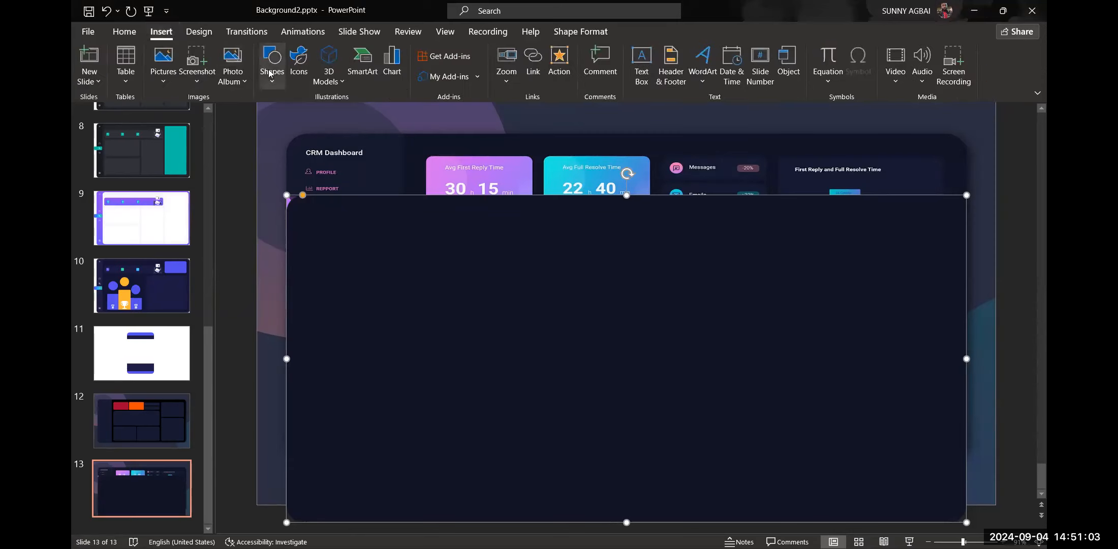
{"action": "left_click", "coordinate": [274, 81]}
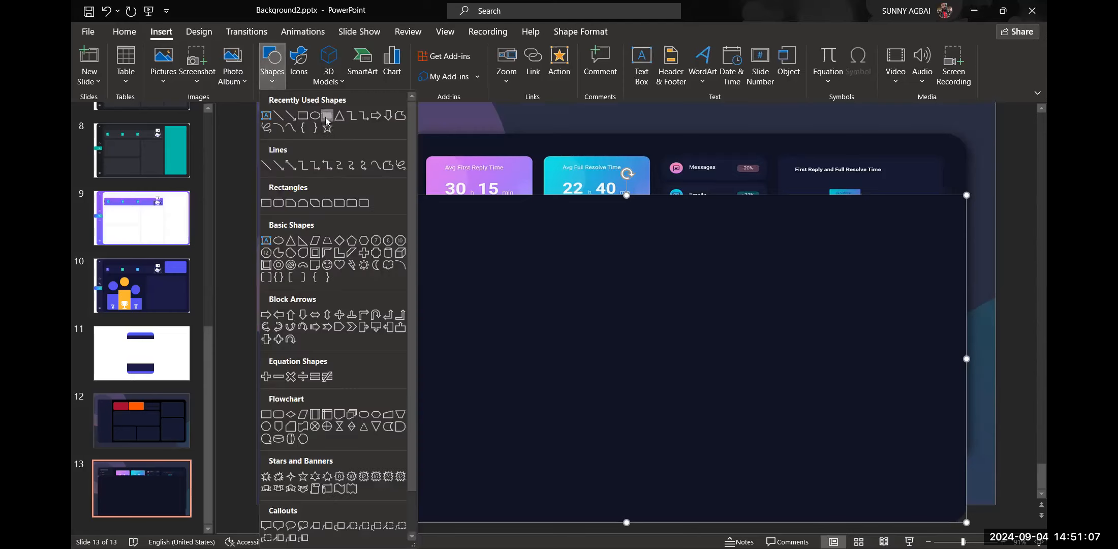
{"action": "left_click", "coordinate": [381, 235]}
{"action": "left_click_drag", "start_coordinate": [378, 231], "coordinate": [431, 268]}
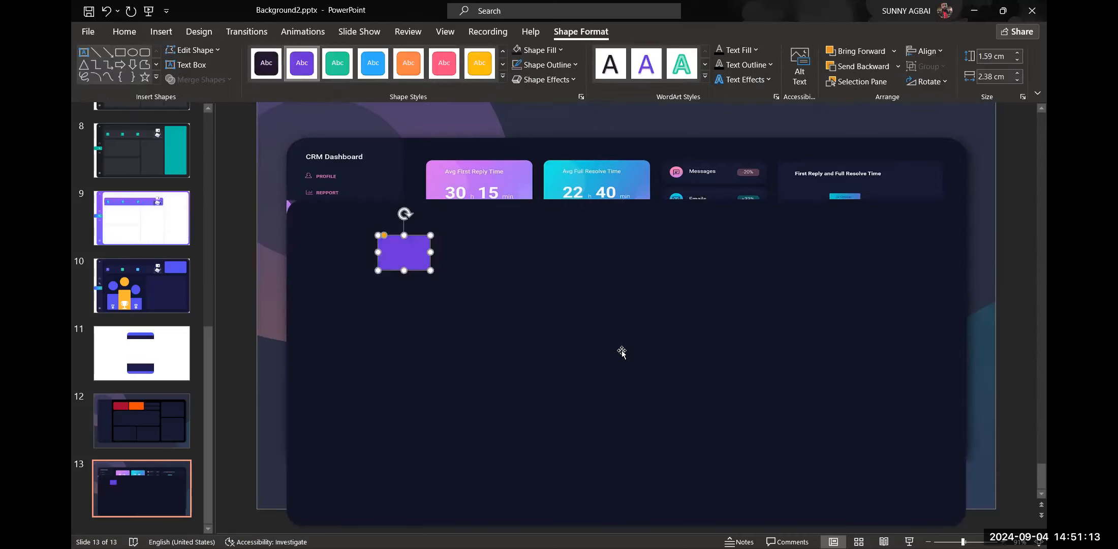
{"action": "key", "text": "alt+Tab"}
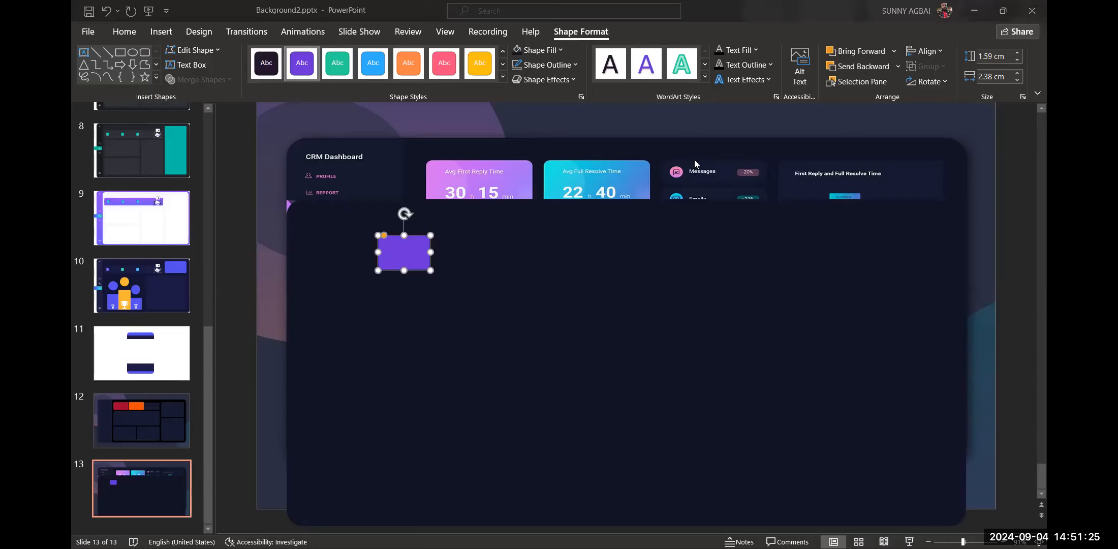
{"action": "left_click", "coordinate": [619, 243]}
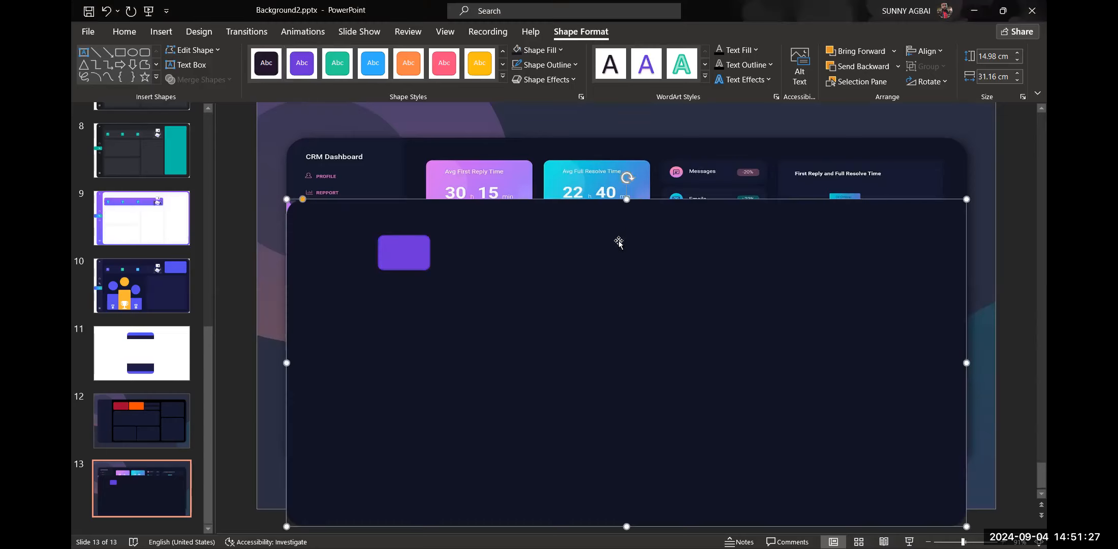
{"action": "left_click", "coordinate": [405, 257]}
{"action": "left_click_drag", "start_coordinate": [407, 256], "coordinate": [630, 272]}
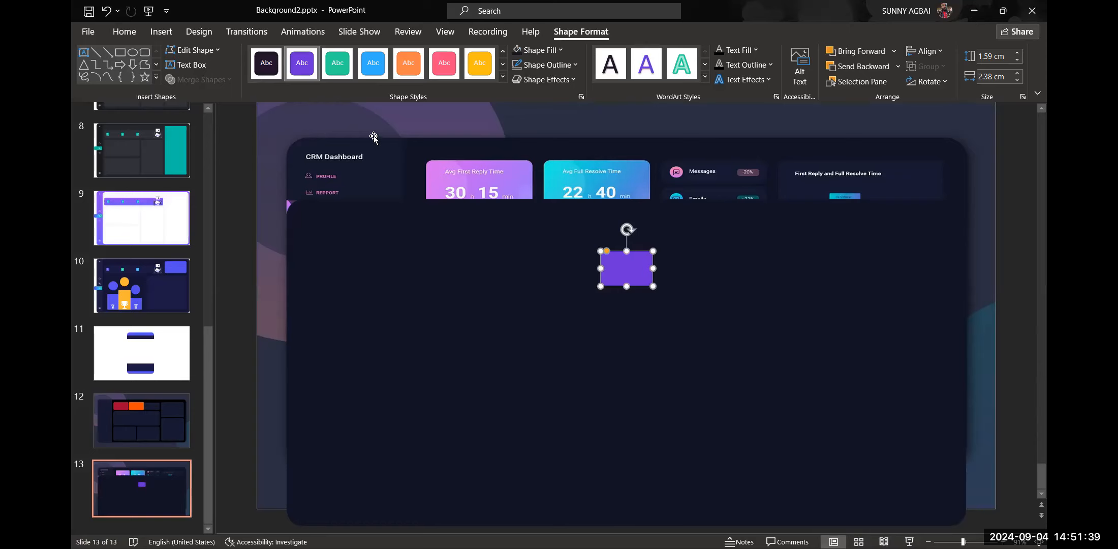
- Draw a rectangle with rounded top corners, about 3.24 by 2.54 cm, and move the navy panel up over the pictured dashboard
{"action": "left_click", "coordinate": [161, 33]}
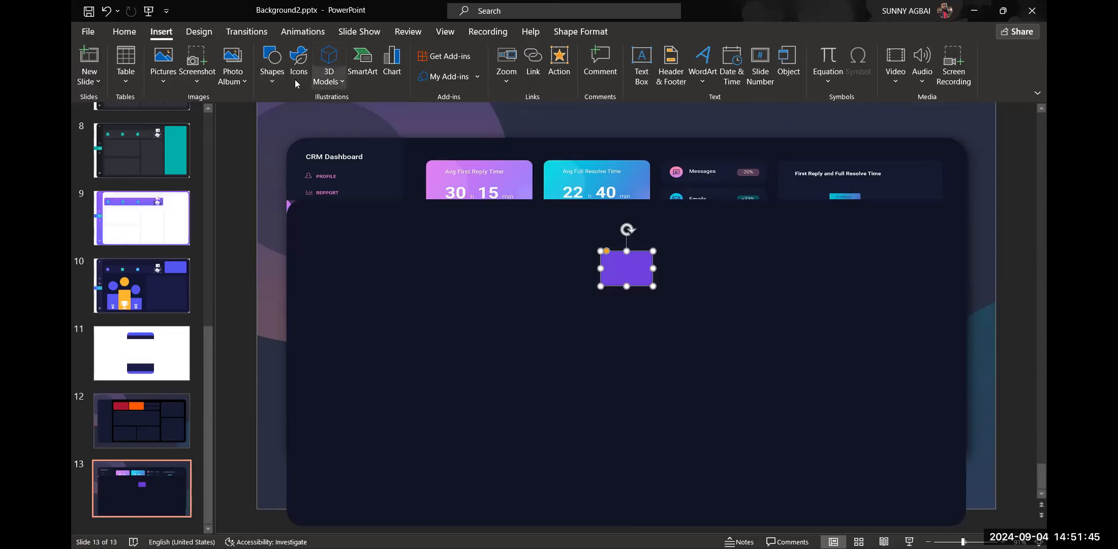
{"action": "left_click", "coordinate": [279, 76]}
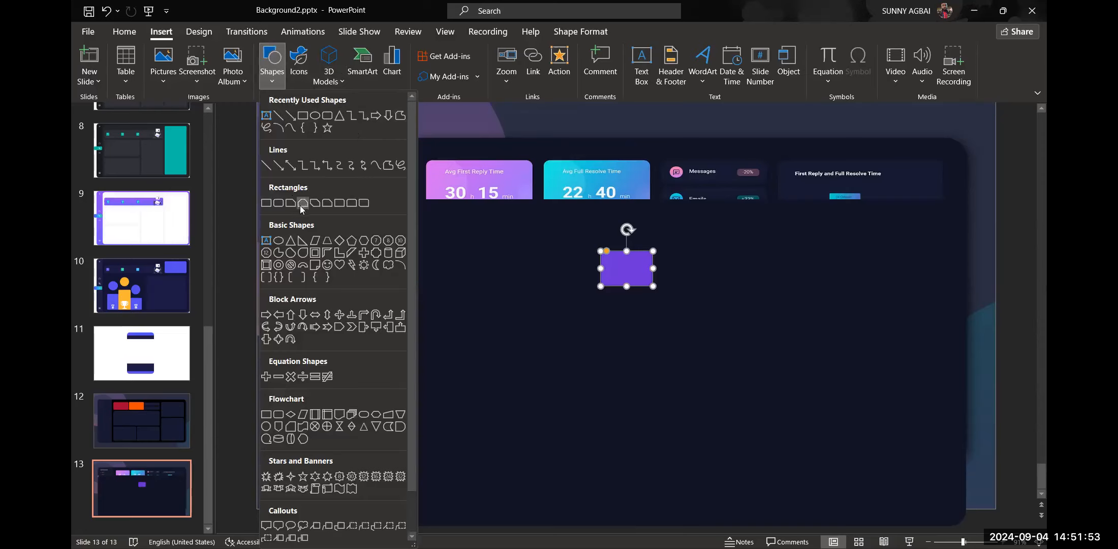
{"action": "left_click", "coordinate": [353, 205]}
{"action": "left_click_drag", "start_coordinate": [374, 249], "coordinate": [446, 305]}
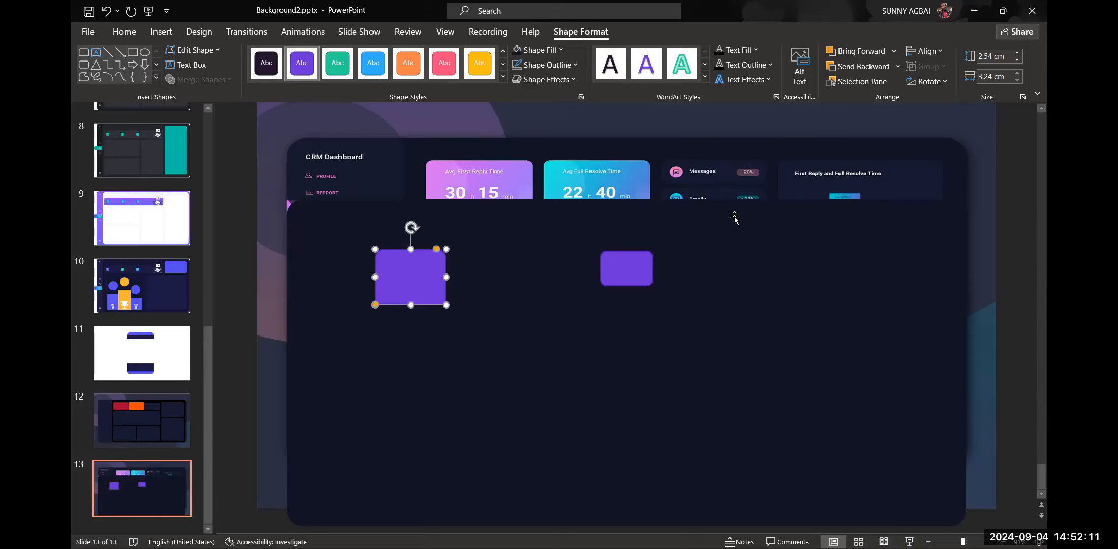
{"action": "left_click_drag", "start_coordinate": [738, 178], "coordinate": [737, 157]}
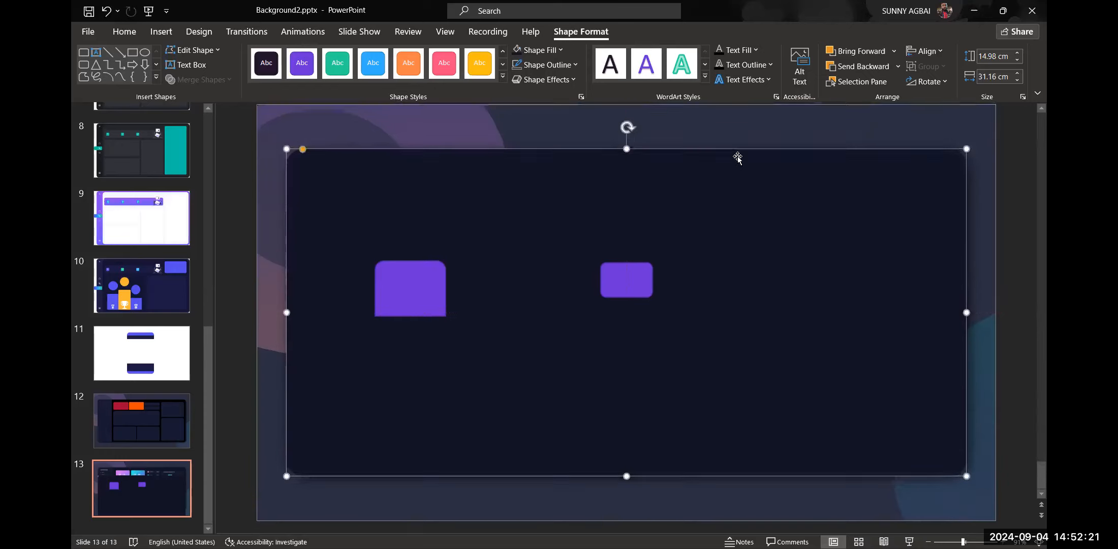
- Rotate the top-rounded rectangle 90° counterclockwise and stretch it to the navy panel's full height of about 14.98 cm
{"action": "left_click", "coordinate": [432, 290]}
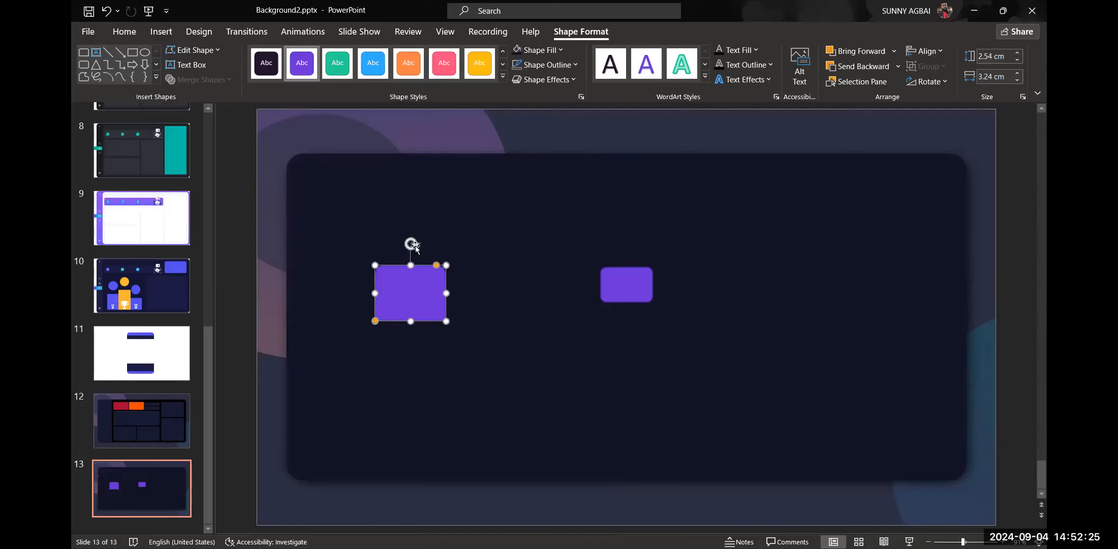
{"action": "left_click_drag", "start_coordinate": [410, 243], "coordinate": [333, 283]}
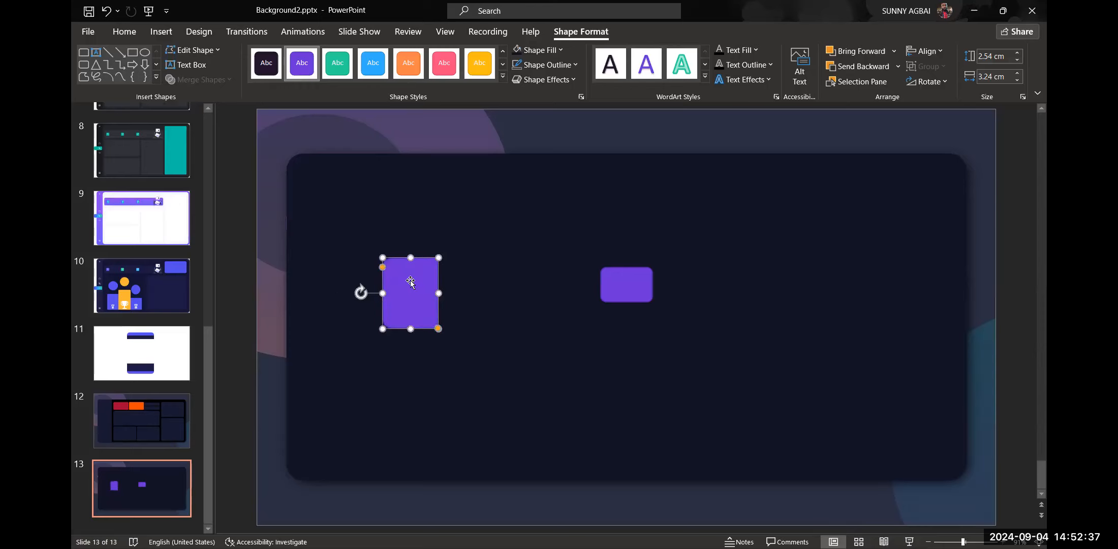
{"action": "left_click_drag", "start_coordinate": [410, 258], "coordinate": [403, 155]}
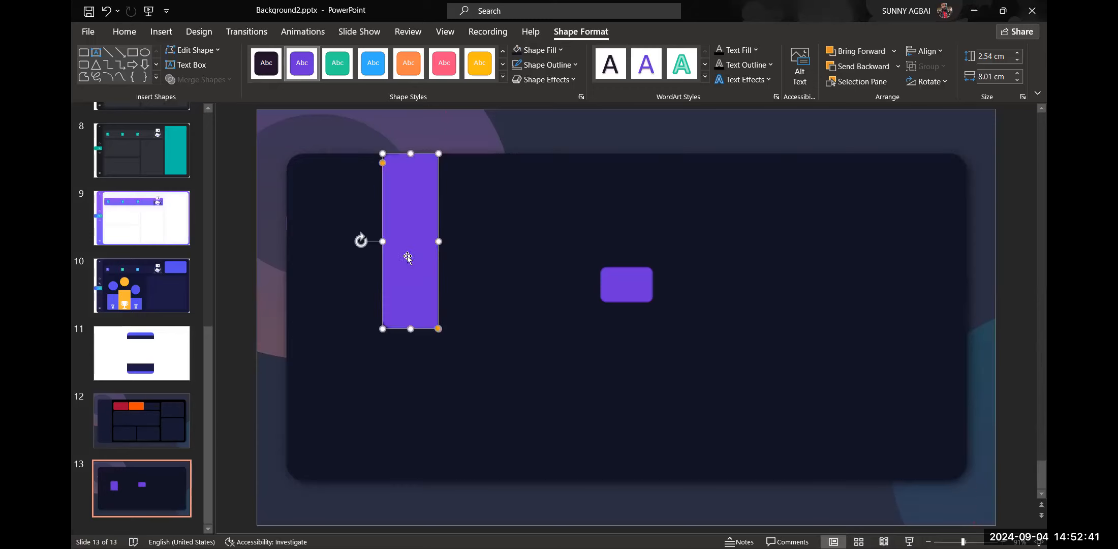
{"action": "left_click_drag", "start_coordinate": [410, 329], "coordinate": [415, 478]}
- Move the tall purple shape to the navy panel's left edge and widen it to about 3.82 cm as a sidebar
{"action": "left_click_drag", "start_coordinate": [397, 319], "coordinate": [309, 319]}
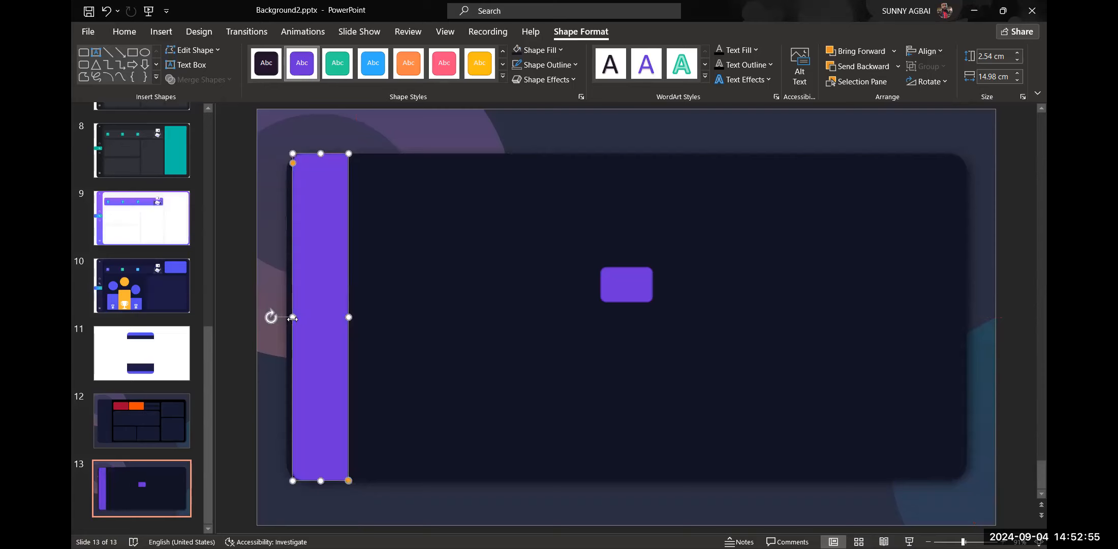
{"action": "left_click_drag", "start_coordinate": [293, 317], "coordinate": [286, 317]}
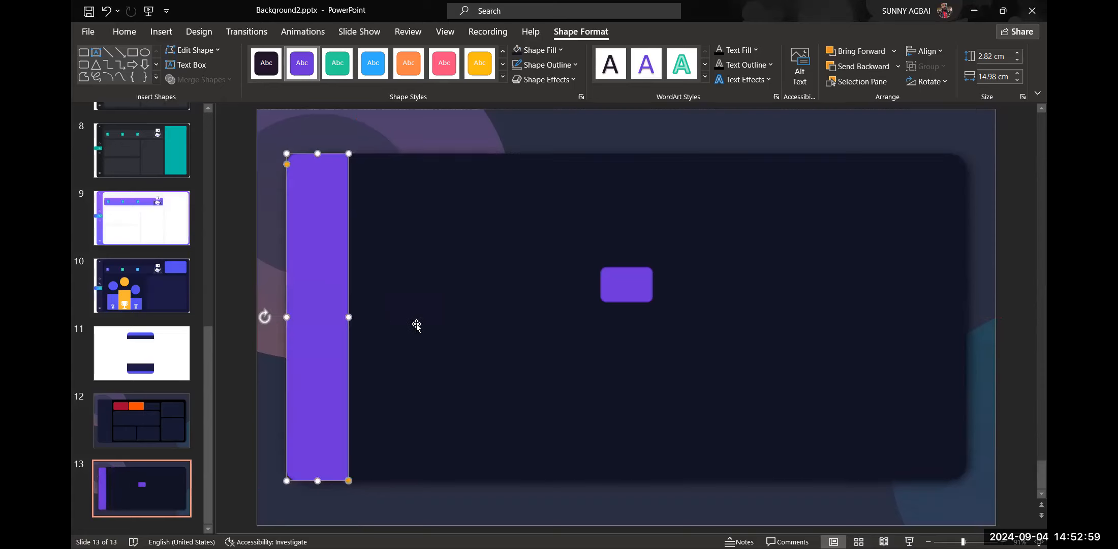
{"action": "left_click", "coordinate": [417, 325]}
{"action": "left_click", "coordinate": [332, 309]}
{"action": "left_click_drag", "start_coordinate": [348, 317], "coordinate": [354, 317]}
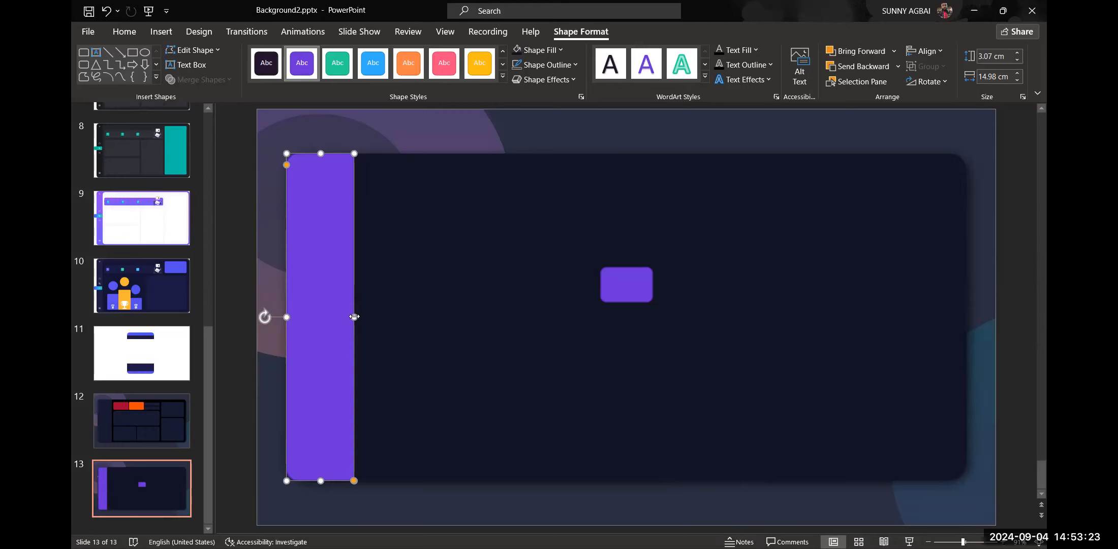
{"action": "left_click_drag", "start_coordinate": [354, 317], "coordinate": [370, 317]}
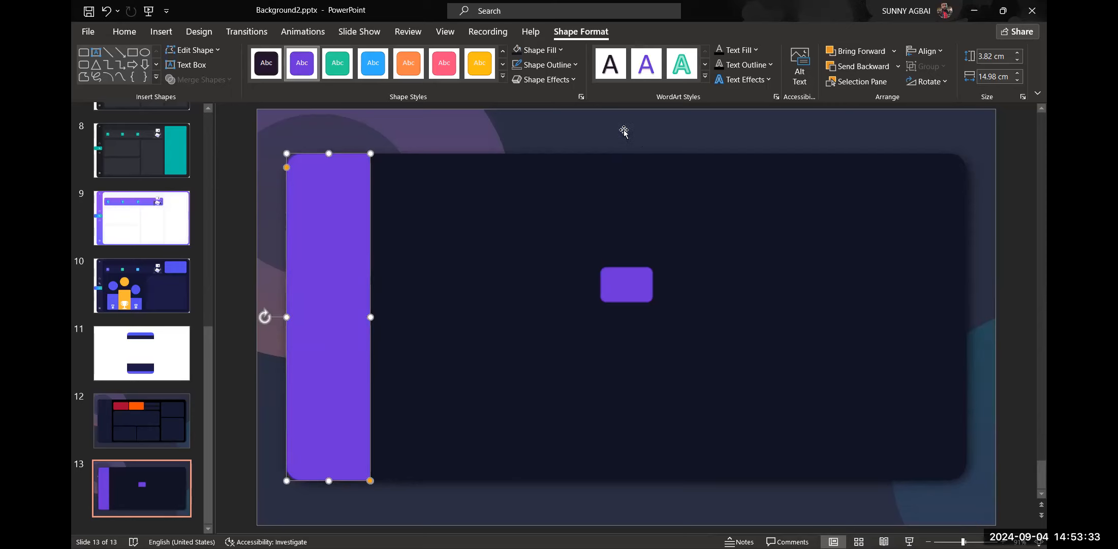
- Remove the sidebar's outline and fill it with the slate colour sampled by Eyedropper from the picture background above the panel
{"action": "left_click", "coordinate": [548, 65]}
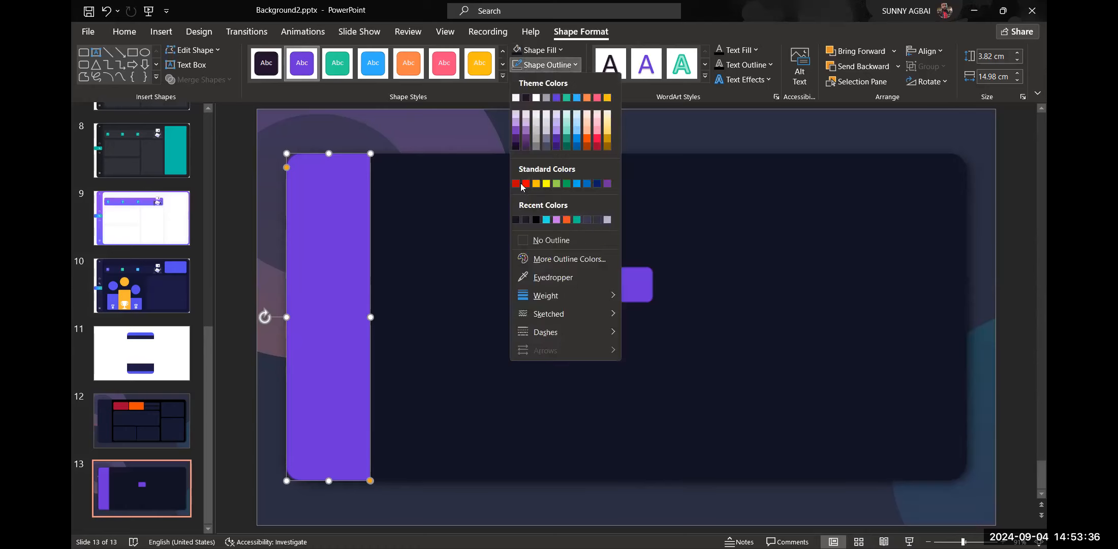
{"action": "left_click", "coordinate": [520, 244]}
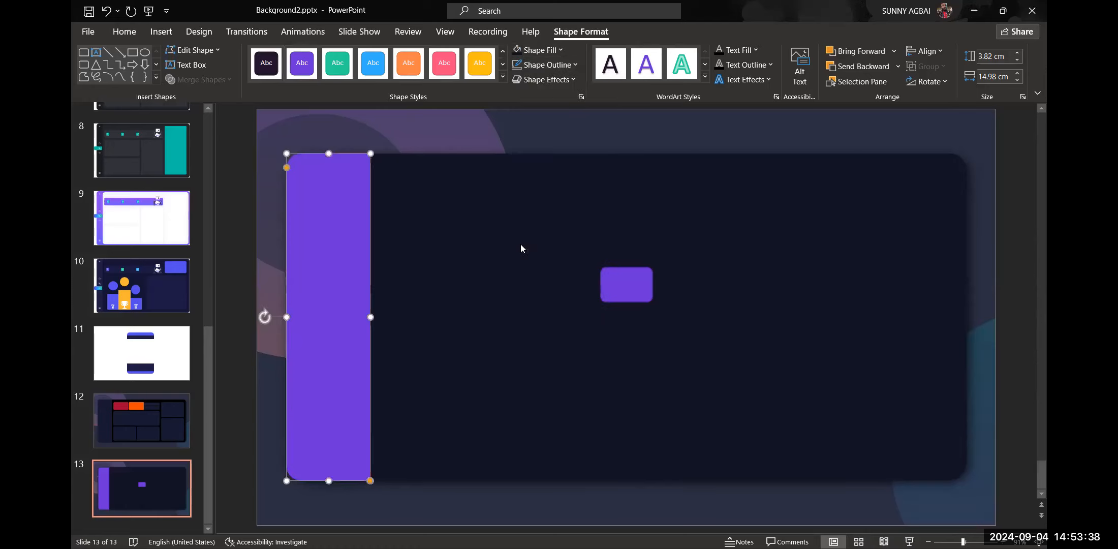
{"action": "left_click", "coordinate": [546, 49]}
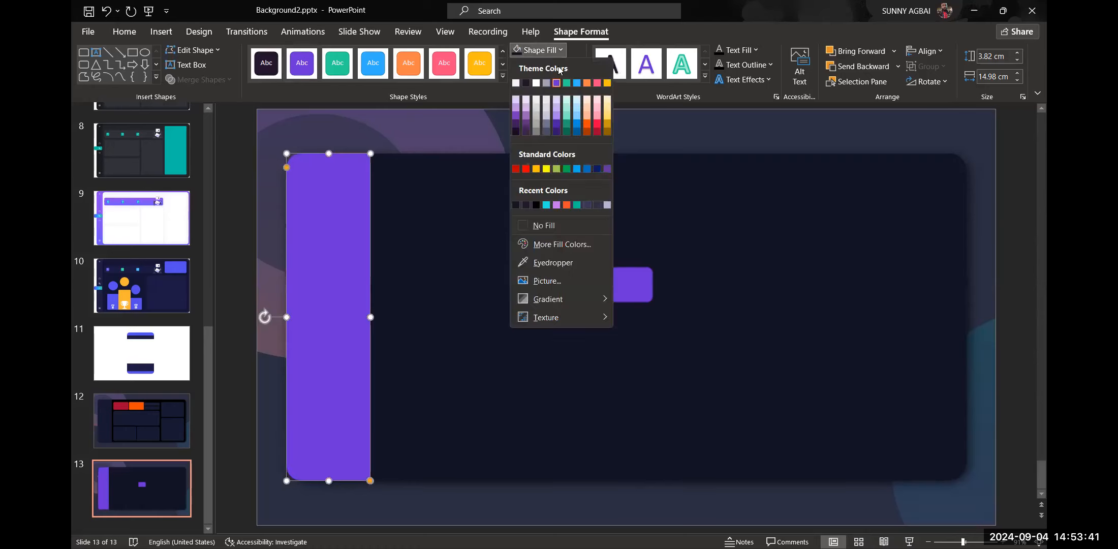
{"action": "left_click", "coordinate": [548, 266]}
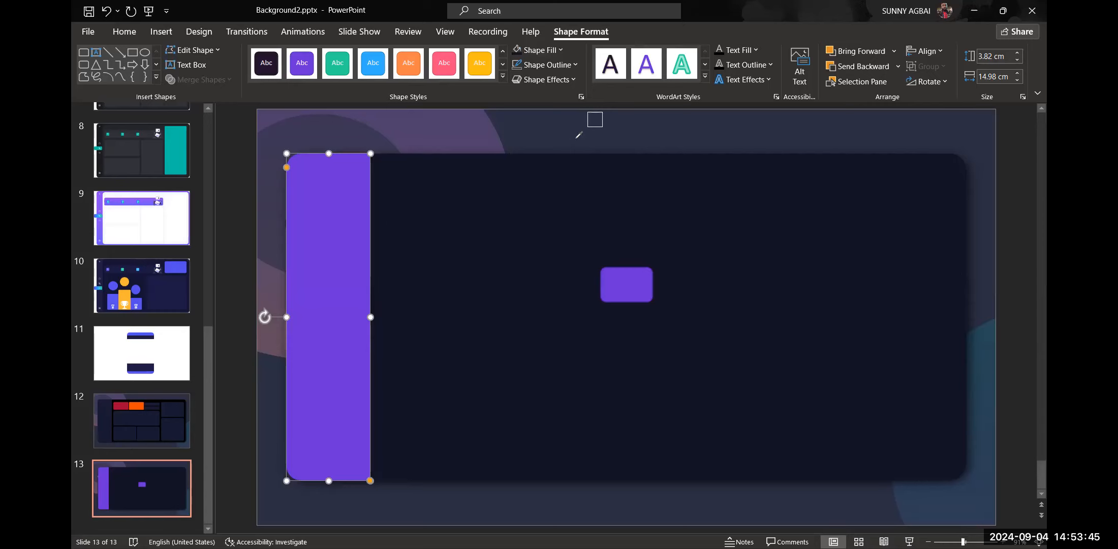
{"action": "left_click", "coordinate": [576, 137]}
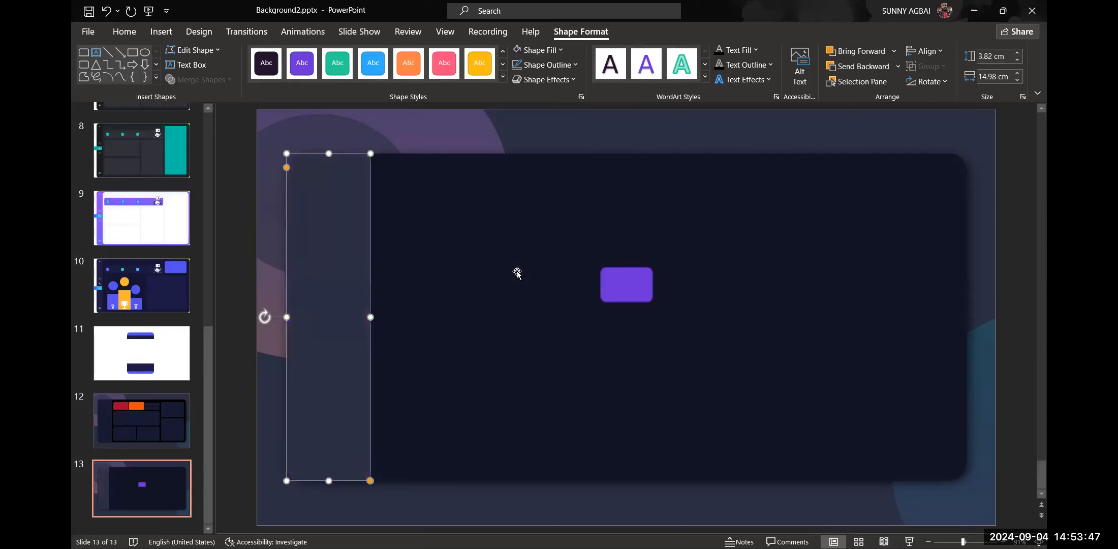
{"action": "left_click", "coordinate": [516, 273]}
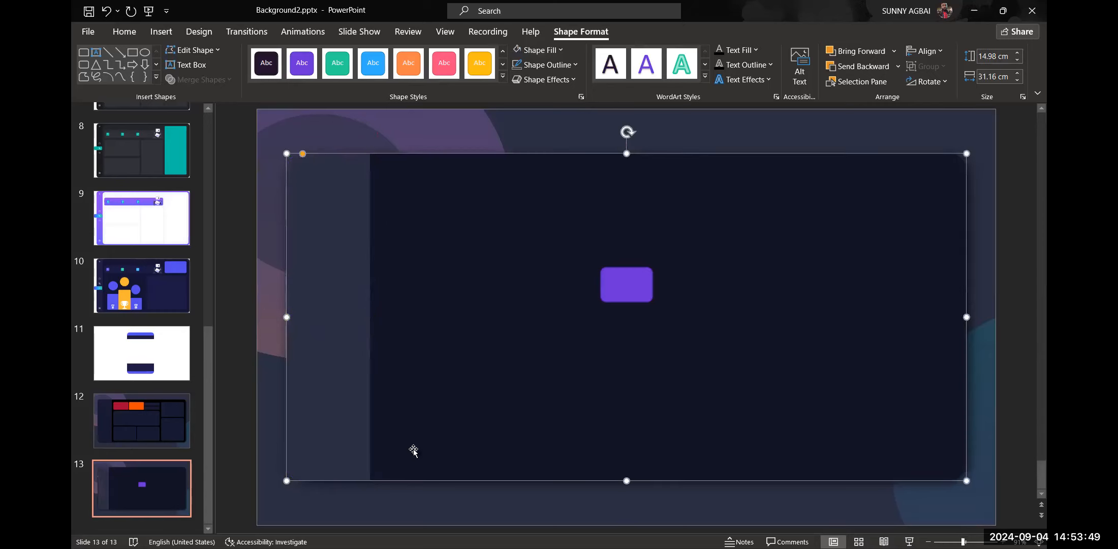
{"action": "left_click", "coordinate": [369, 503]}
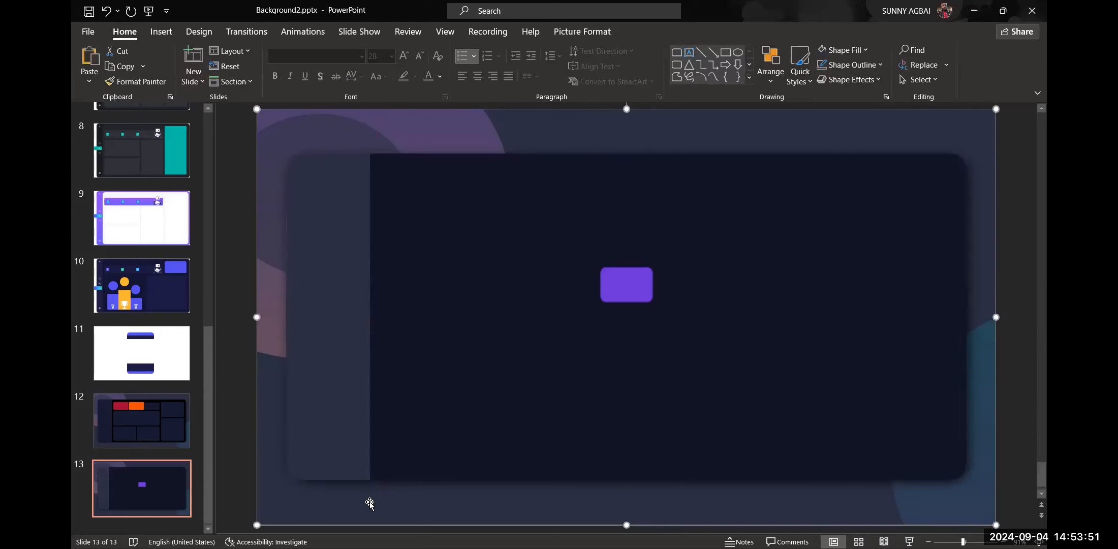
- Widen the sidebar shape to about 4.14 cm, keeping it flush with the navy panel's left edge
{"action": "left_click", "coordinate": [314, 355]}
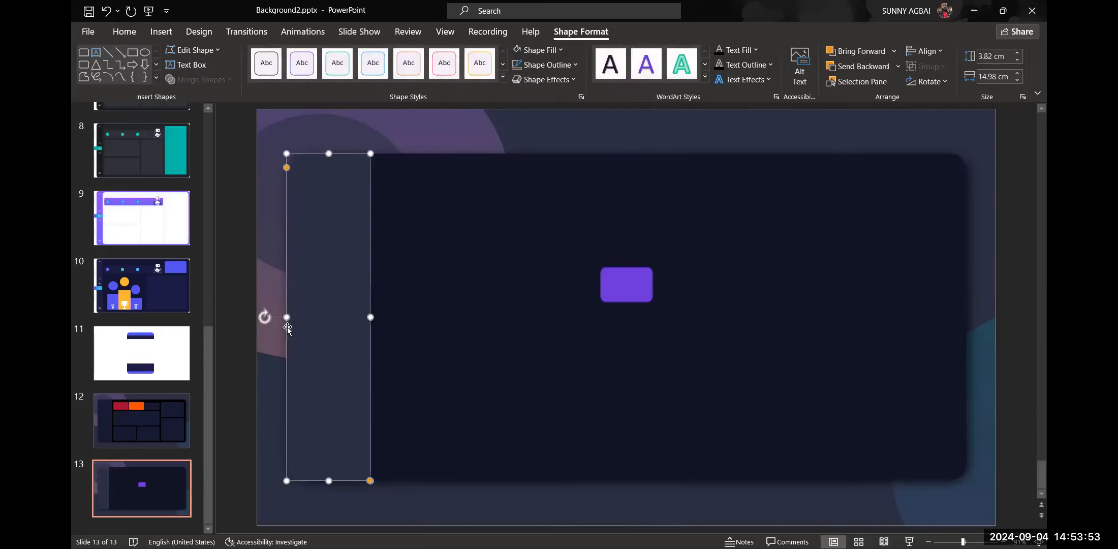
{"action": "left_click_drag", "start_coordinate": [285, 318], "coordinate": [286, 317]}
{"action": "left_click_drag", "start_coordinate": [371, 317], "coordinate": [377, 317]}
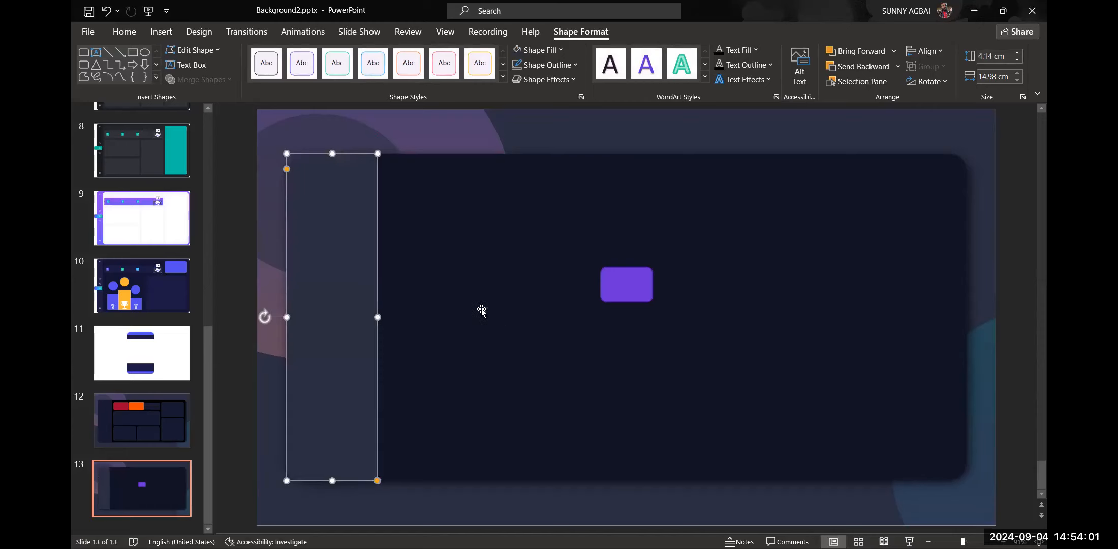
{"action": "left_click", "coordinate": [503, 312]}
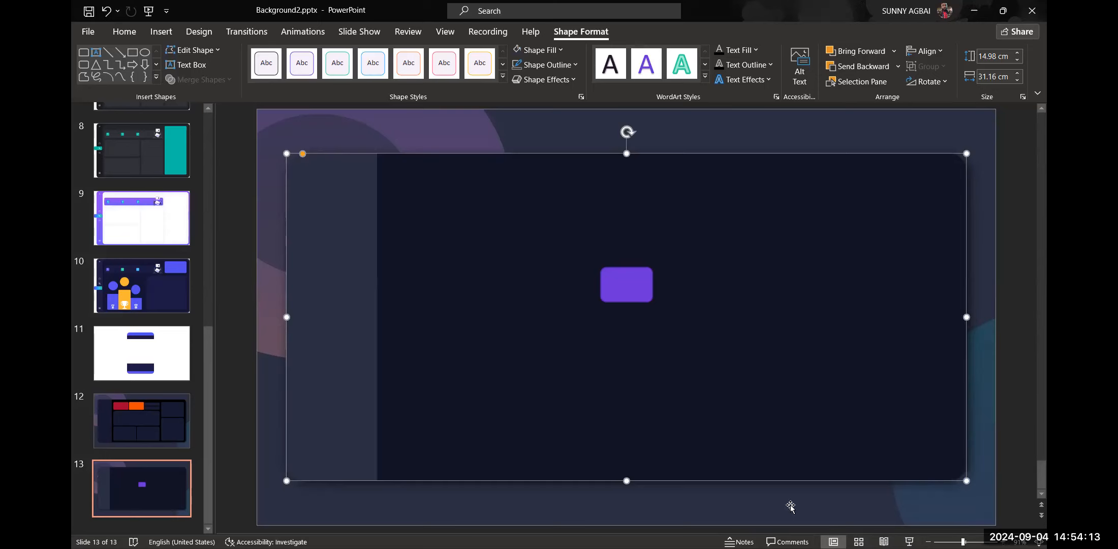
- Compare the finished dashboard layout on slide 12 with the layout in progress on slide 13
{"action": "left_click", "coordinate": [157, 436]}
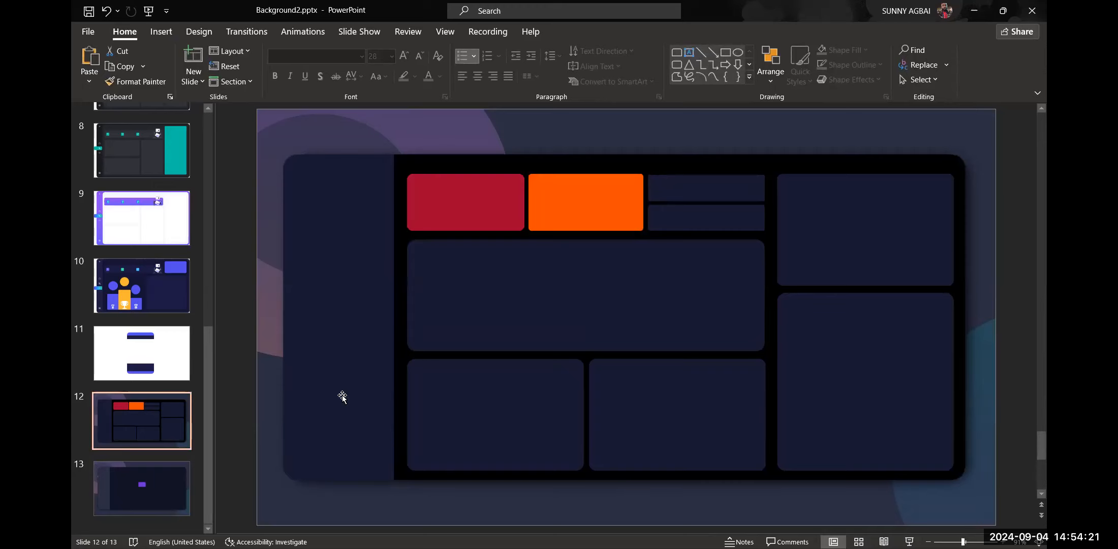
{"action": "left_click", "coordinate": [162, 494]}
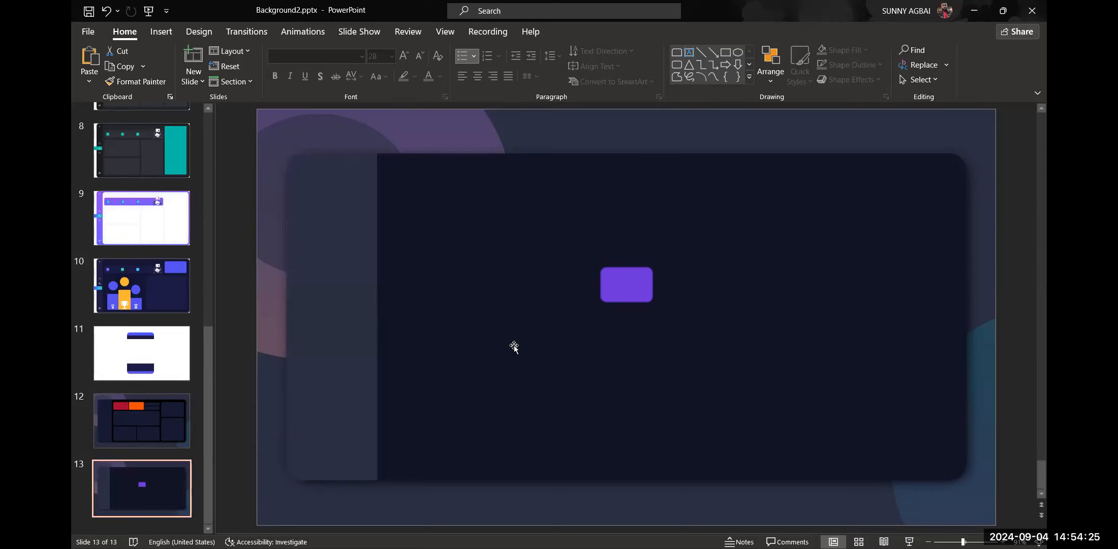
{"action": "left_click", "coordinate": [156, 423]}
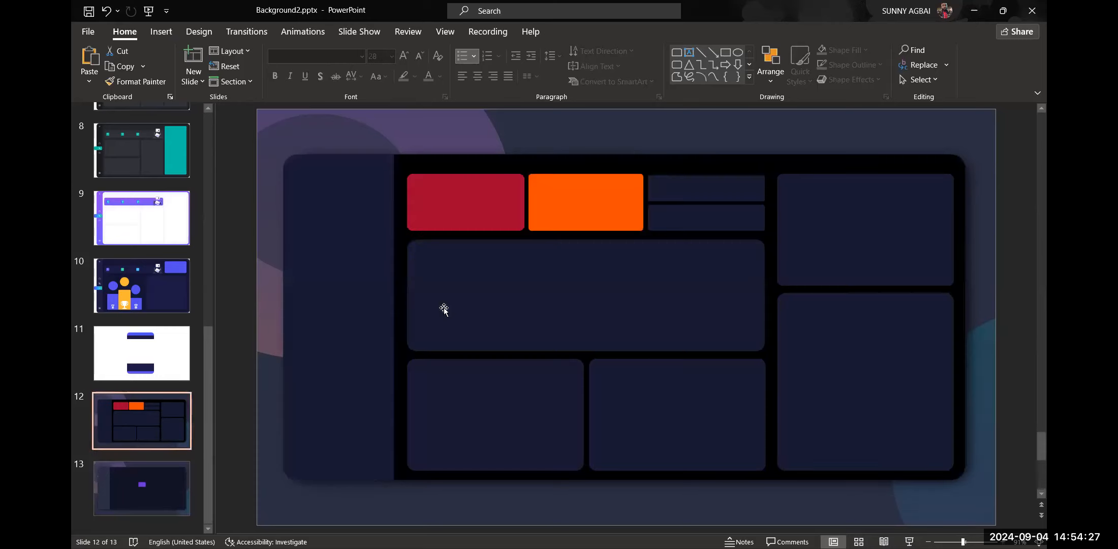
{"action": "left_click", "coordinate": [179, 497]}
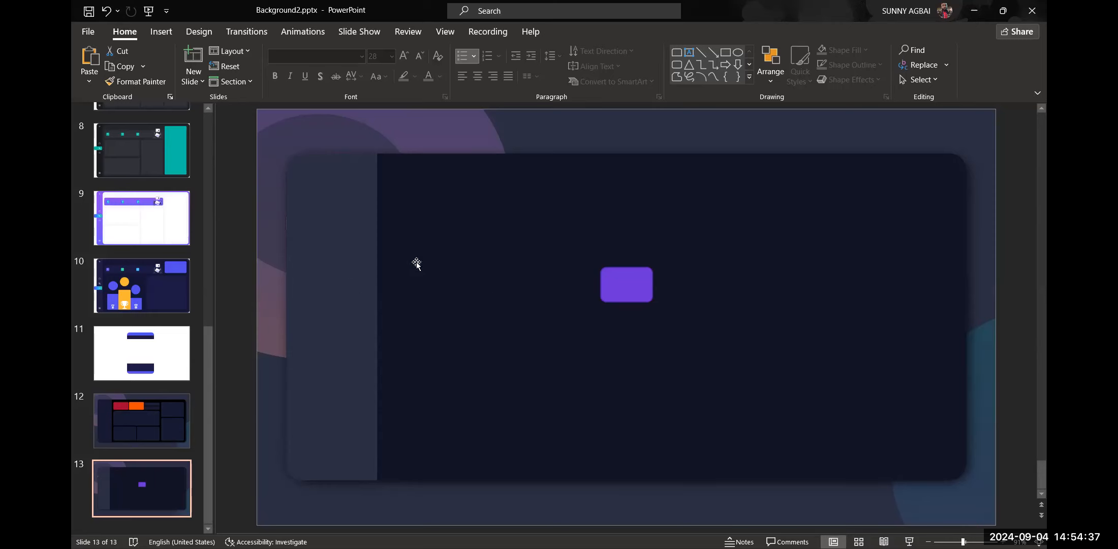
- Fill the sidebar with the dark navy sampled by Eyedropper from the main panel
{"action": "left_click", "coordinate": [325, 299]}
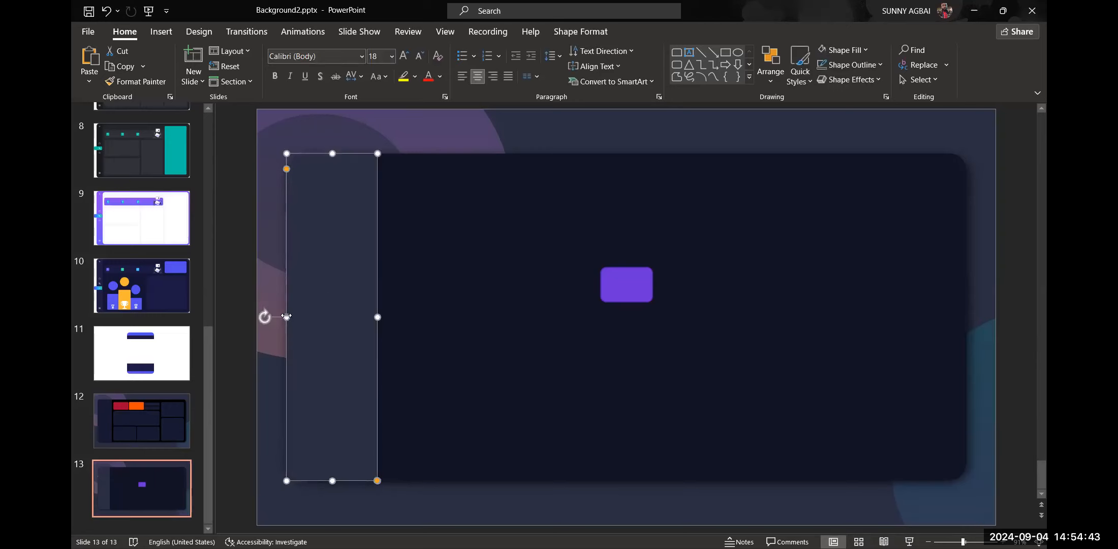
{"action": "left_click", "coordinate": [492, 316]}
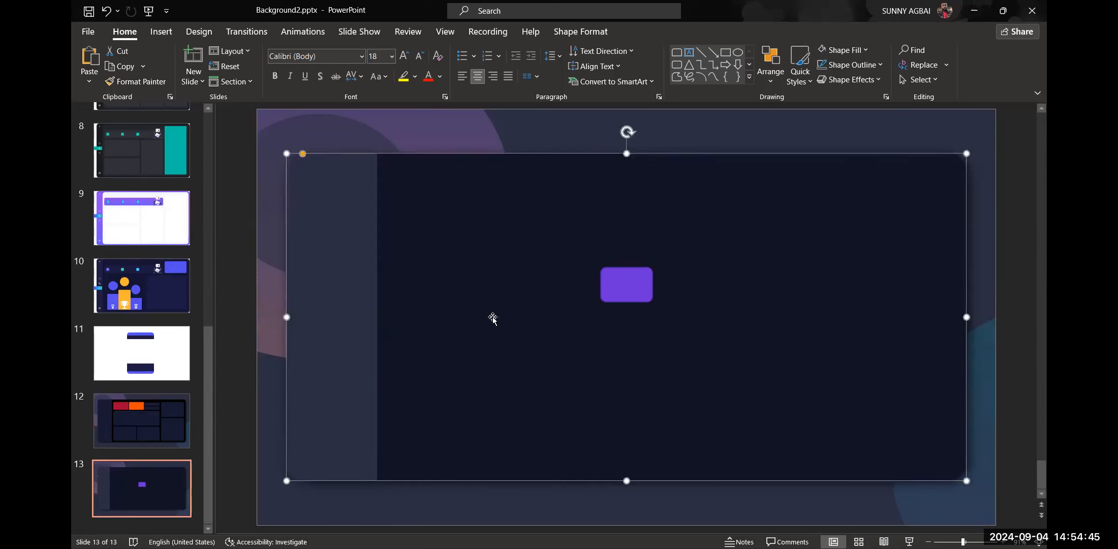
{"action": "left_click", "coordinate": [346, 316]}
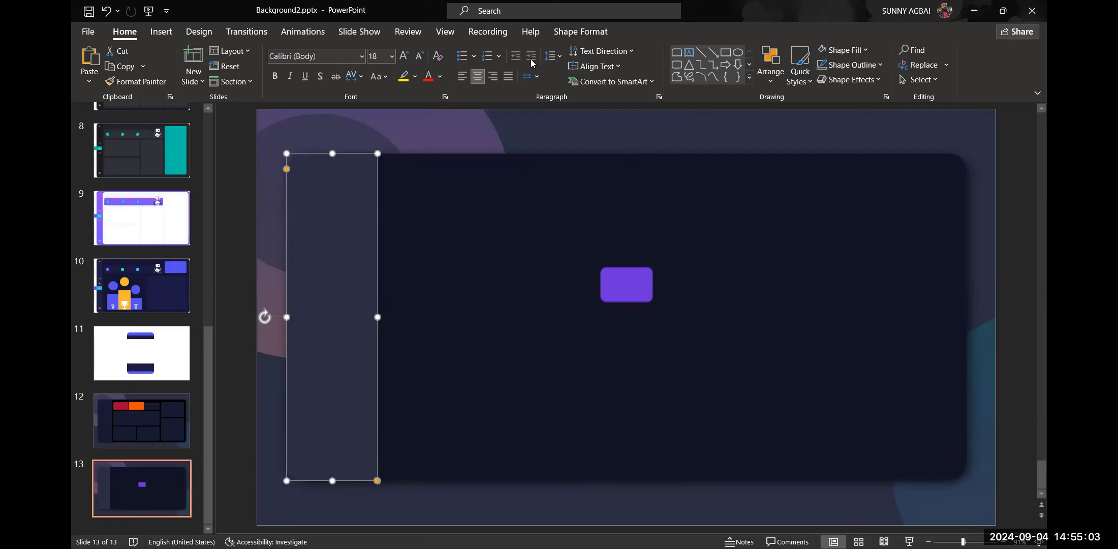
{"action": "left_click", "coordinate": [602, 35]}
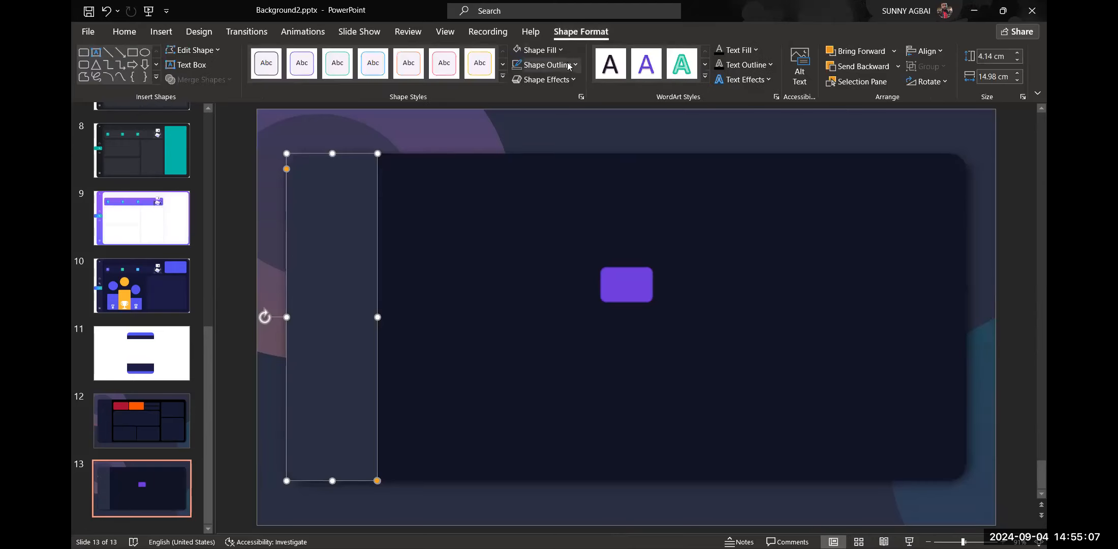
{"action": "left_click", "coordinate": [556, 50]}
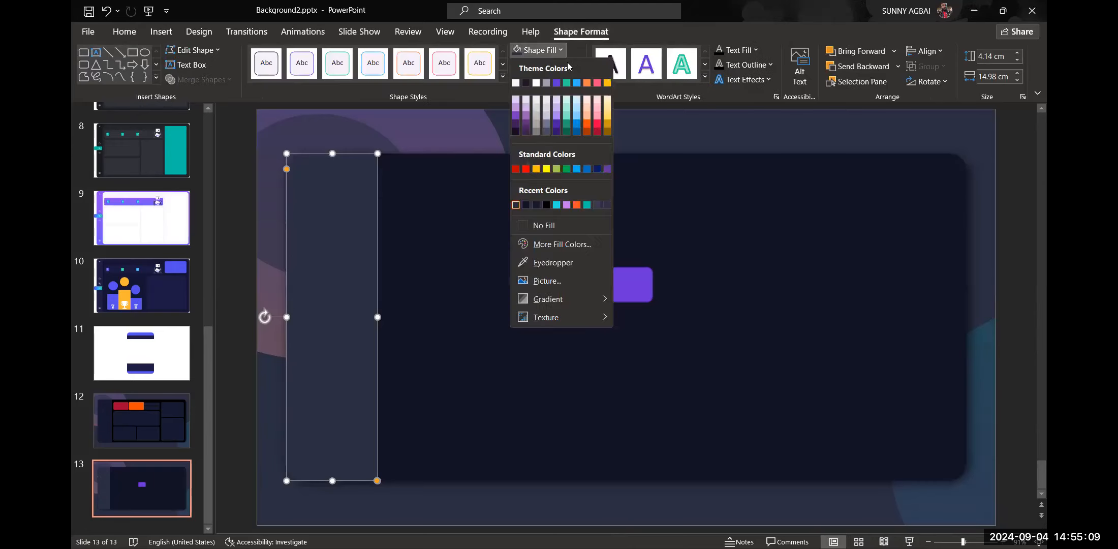
{"action": "left_click", "coordinate": [548, 262]}
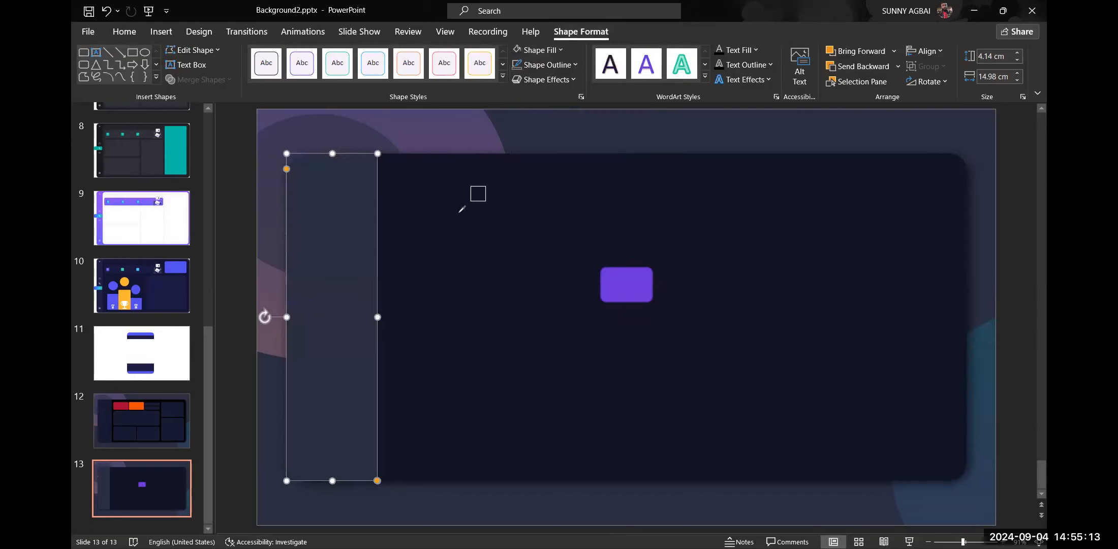
{"action": "left_click", "coordinate": [460, 214]}
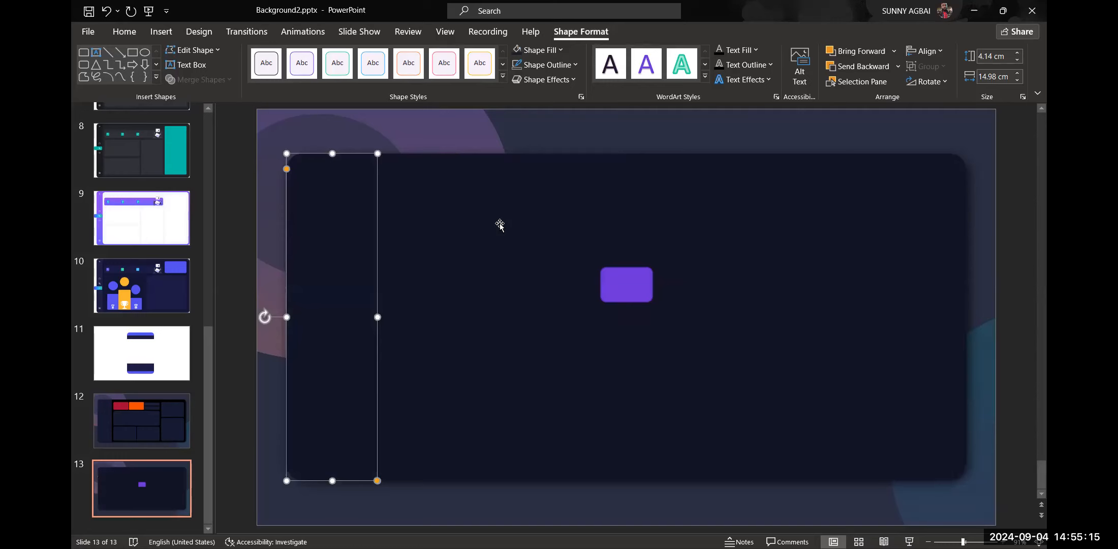
- Fill the large main panel with black, keeping it at its place on the slide
{"action": "left_click", "coordinate": [500, 225]}
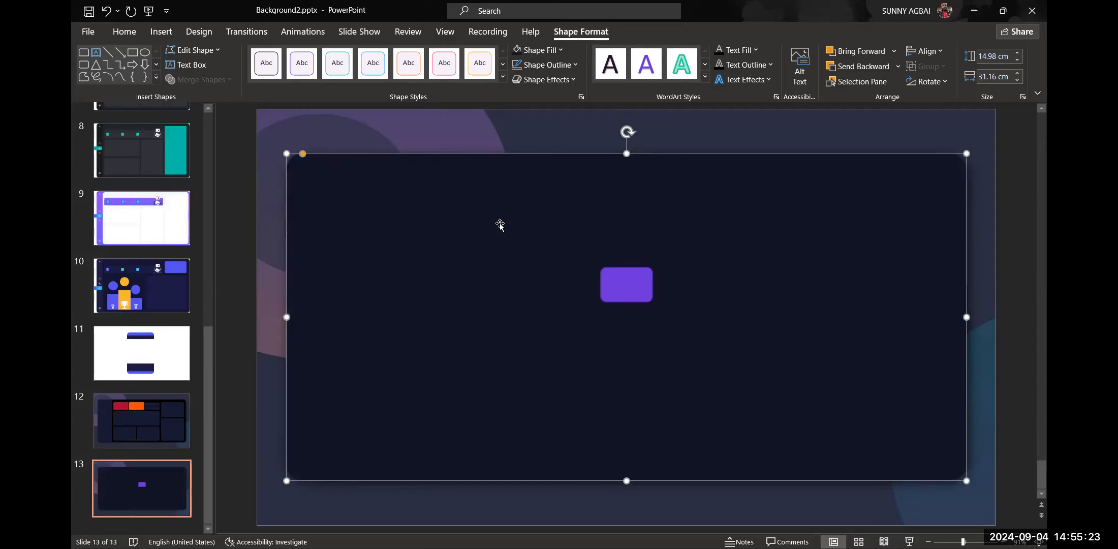
{"action": "left_click", "coordinate": [560, 50]}
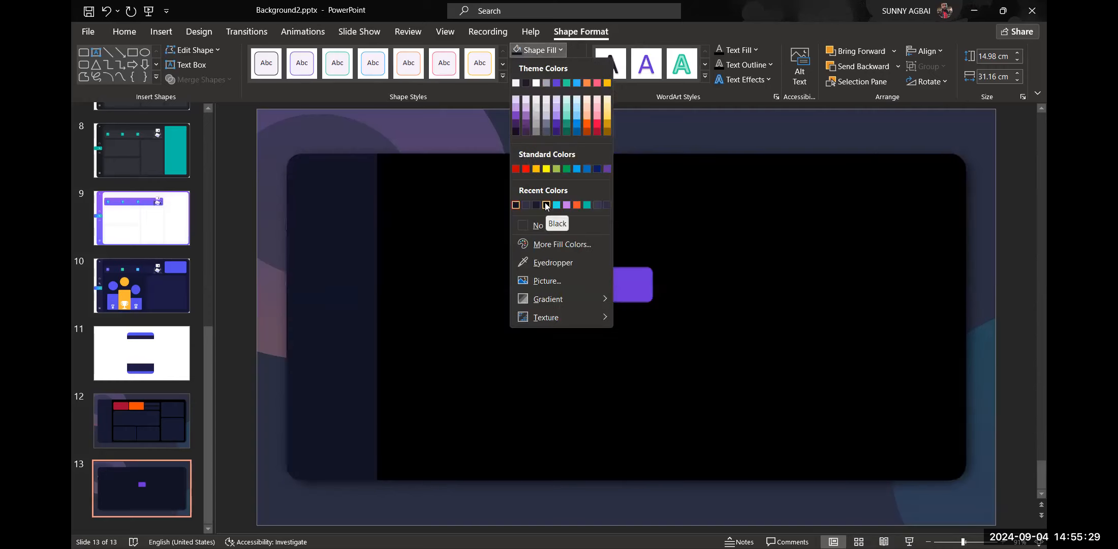
{"action": "left_click", "coordinate": [545, 204]}
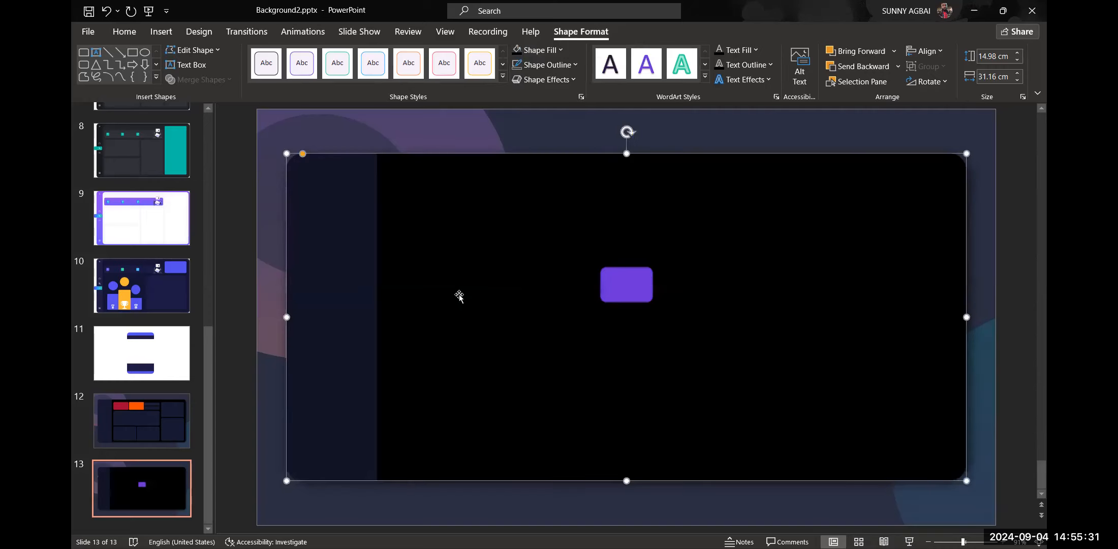
{"action": "left_click_drag", "start_coordinate": [459, 294], "coordinate": [395, 281]}
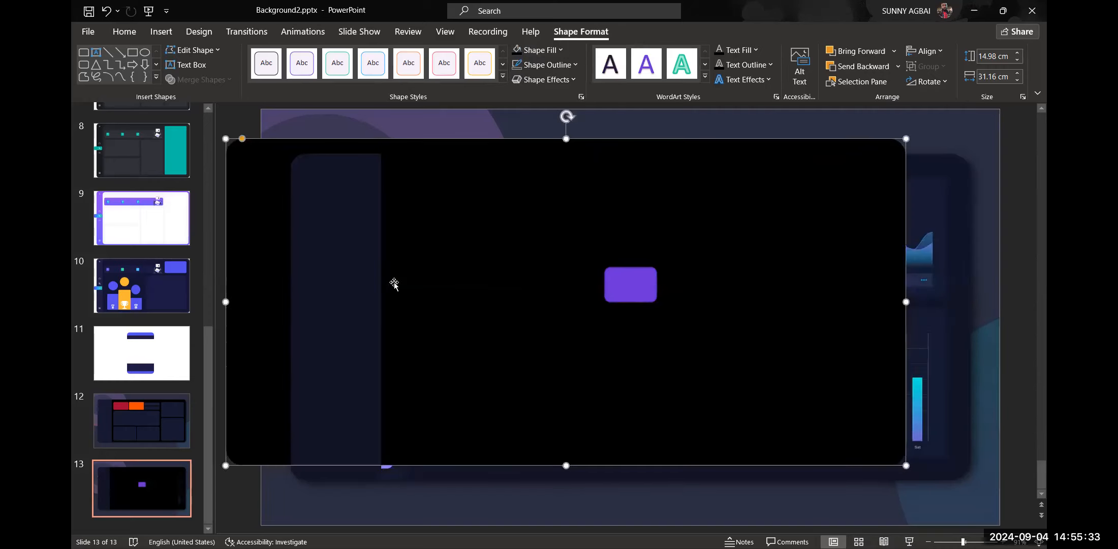
{"action": "key", "text": "ctrl+z"}
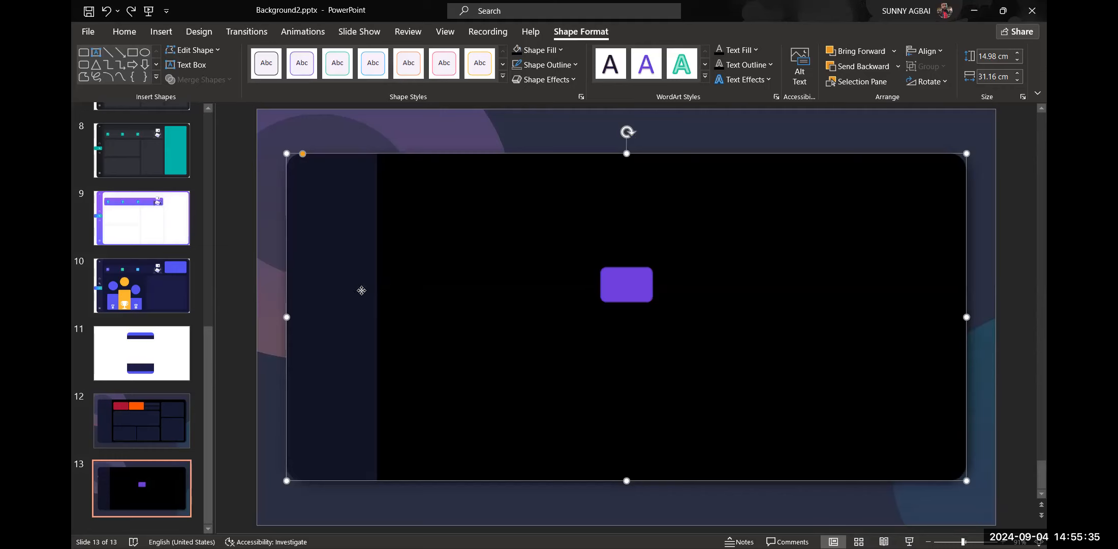
- Widen the navy sidebar to about 4.38 cm by extending its inner edge over the black panel
{"action": "left_click", "coordinate": [375, 315]}
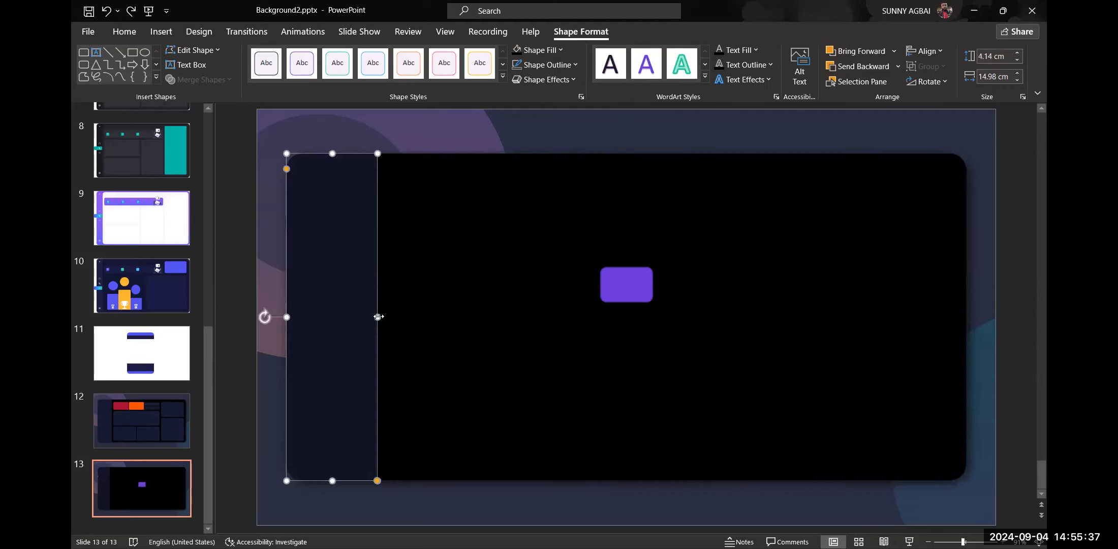
{"action": "left_click_drag", "start_coordinate": [378, 316], "coordinate": [382, 317]}
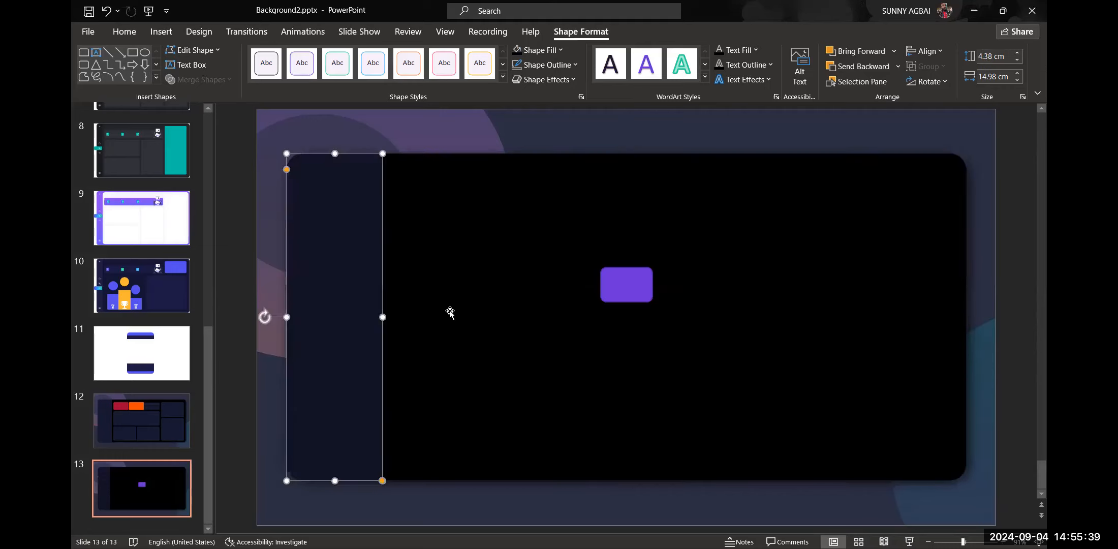
{"action": "left_click", "coordinate": [450, 312]}
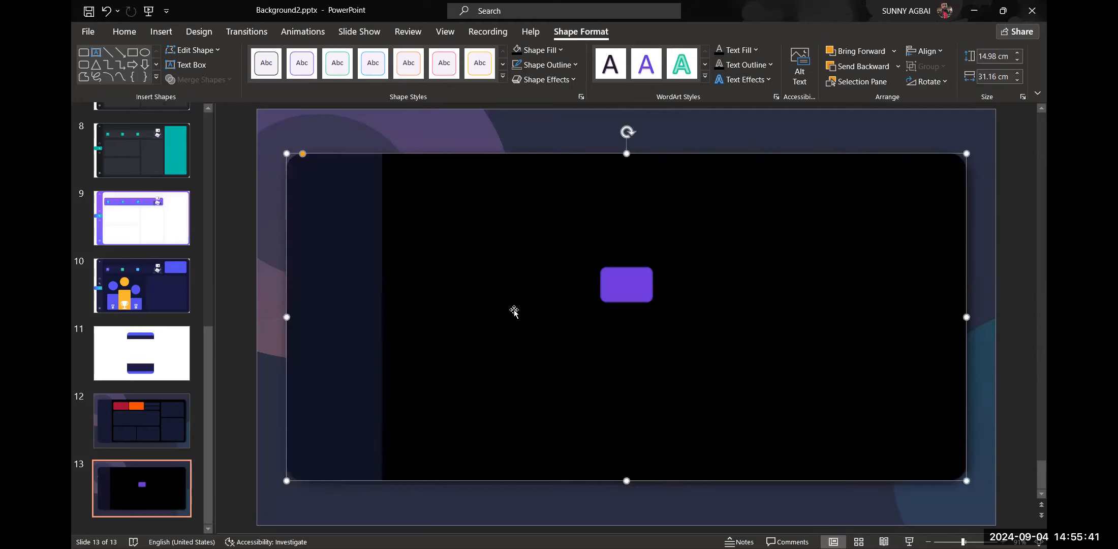
- Move the small purple rounded rectangle to the black area's upper corner beside the sidebar and duplicate it four times
{"action": "left_click", "coordinate": [628, 289]}
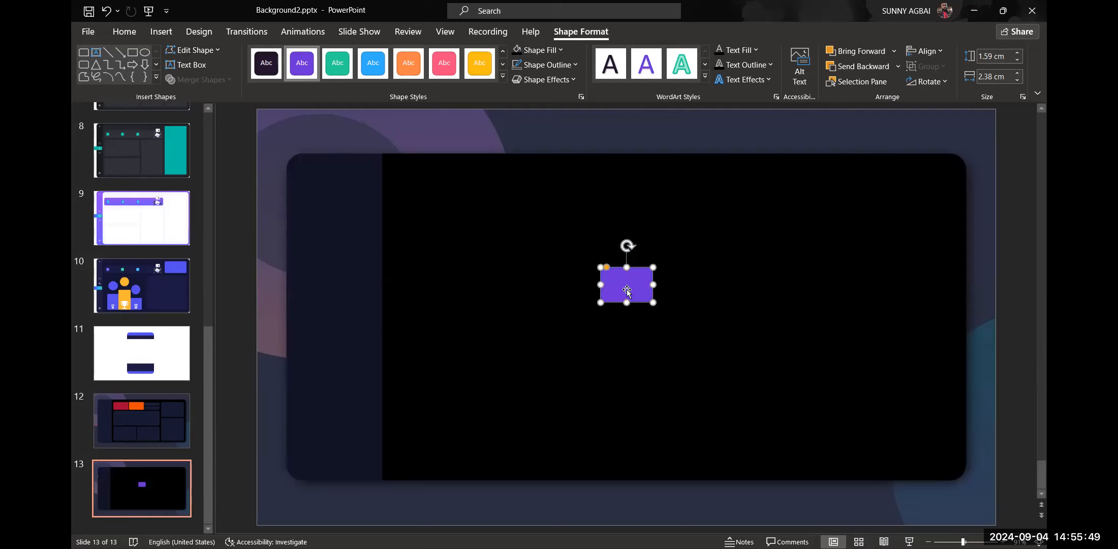
{"action": "left_click_drag", "start_coordinate": [626, 289], "coordinate": [424, 184]}
{"action": "key", "text": "ctrl+d"}
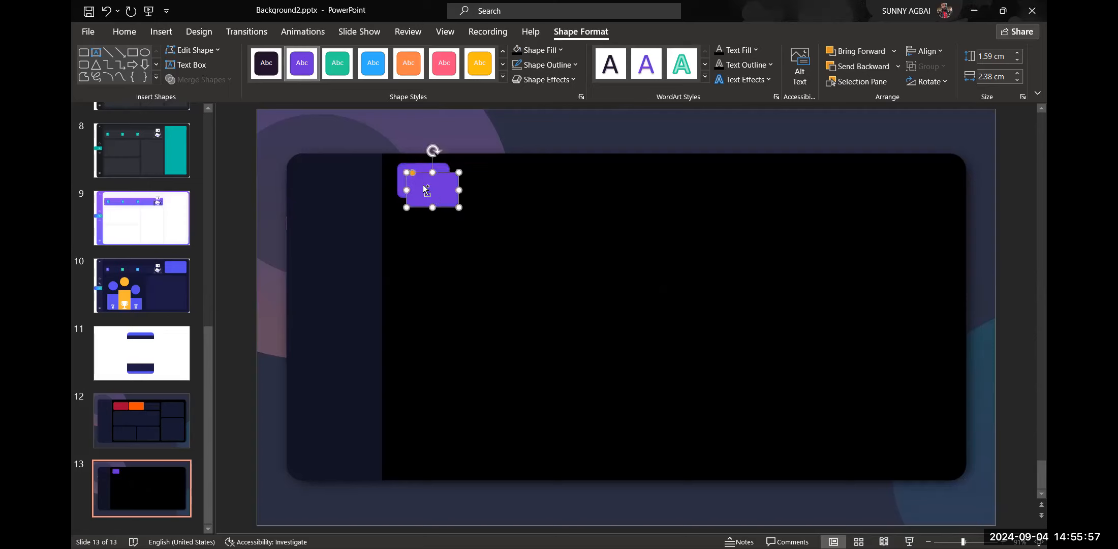
{"action": "key", "text": "ctrl+d"}
{"action": "key", "text": "ctrl+d"}
{"action": "key", "text": "ctrl+d"}
- Spread the four purple copies out over the black area below the original, so that none overlap
{"action": "left_click_drag", "start_coordinate": [457, 212], "coordinate": [634, 337]}
{"action": "left_click_drag", "start_coordinate": [458, 208], "coordinate": [461, 361]}
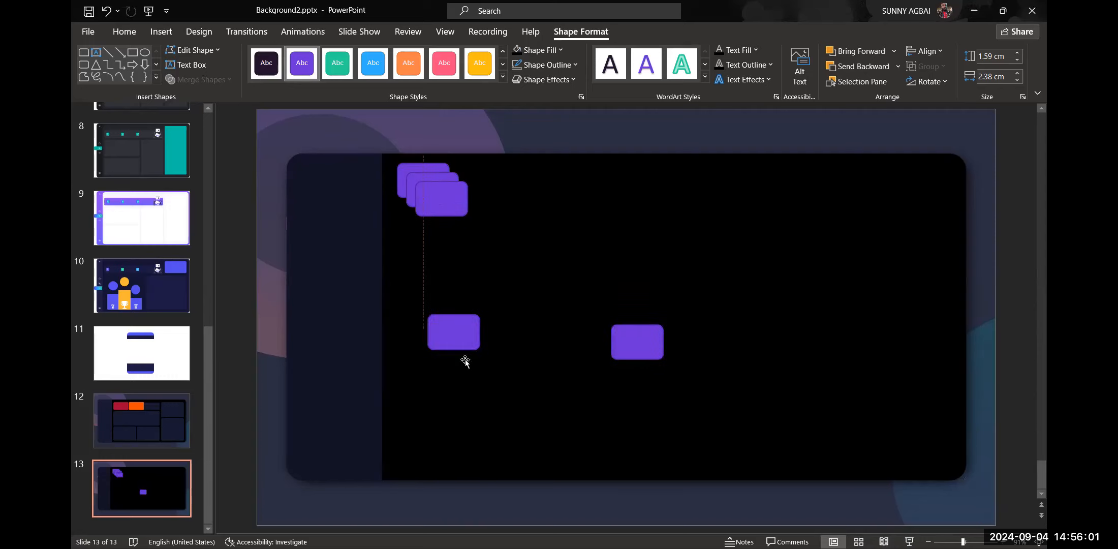
{"action": "left_click_drag", "start_coordinate": [442, 201], "coordinate": [450, 317]}
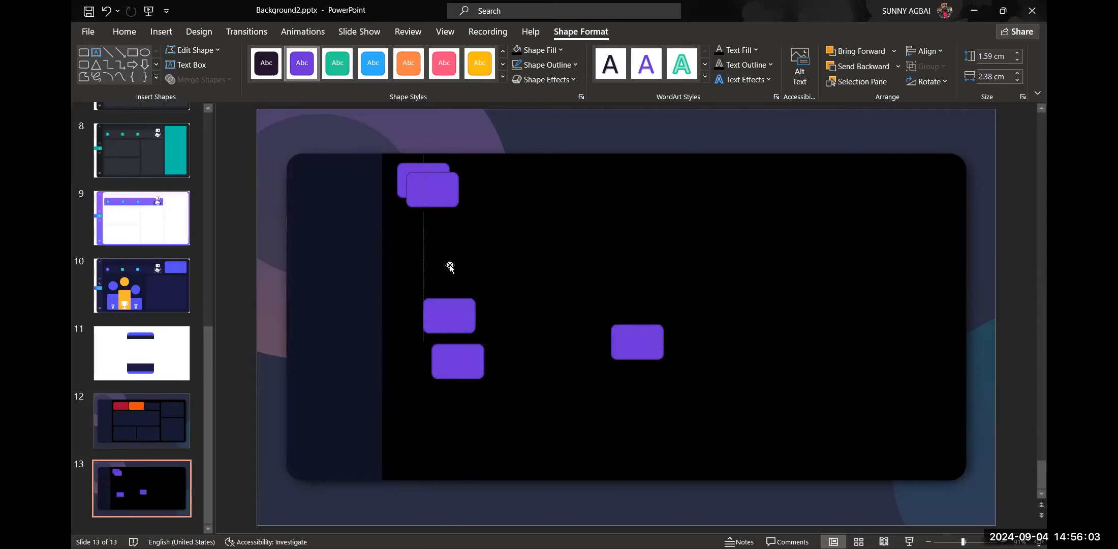
{"action": "left_click_drag", "start_coordinate": [441, 196], "coordinate": [464, 286]}
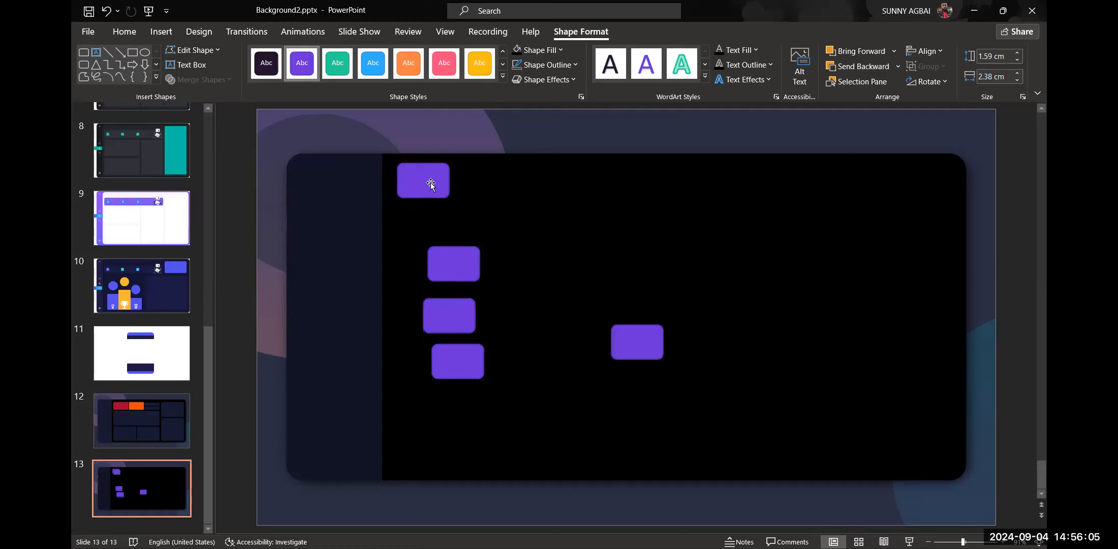
- Enlarge the upper purple card to about 5.62 × 2.33 cm and duplicate it twice into an evenly spaced row of three
{"action": "left_click", "coordinate": [430, 183]}
{"action": "left_click_drag", "start_coordinate": [423, 198], "coordinate": [520, 186]}
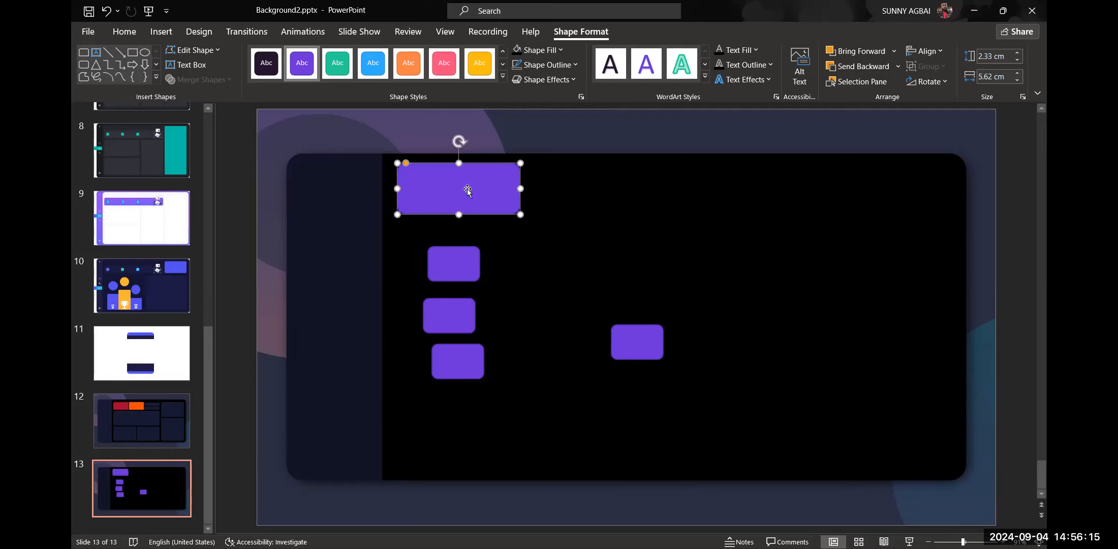
{"action": "key", "text": "ctrl+d"}
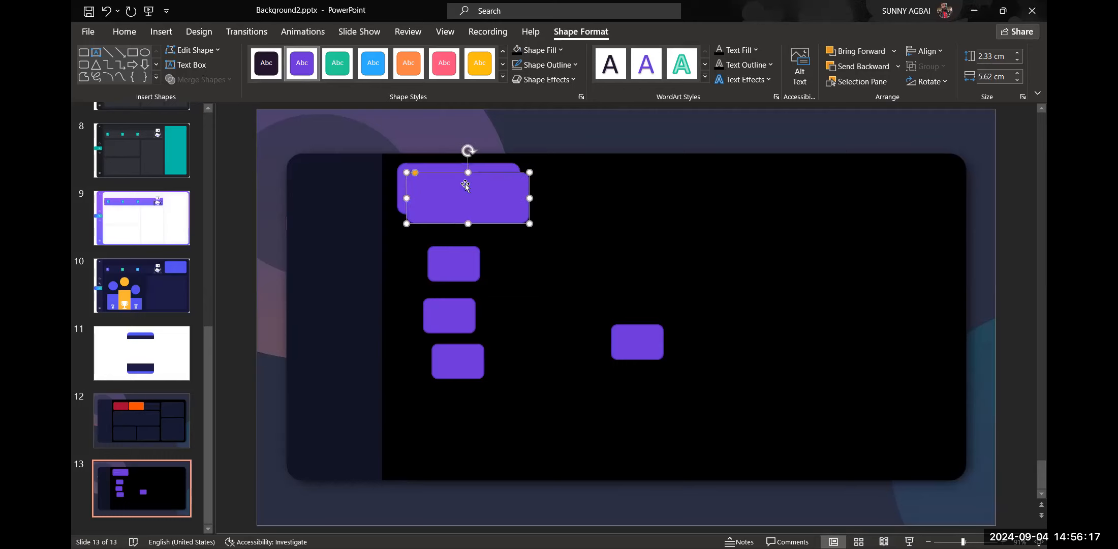
{"action": "left_click_drag", "start_coordinate": [492, 190], "coordinate": [611, 183]}
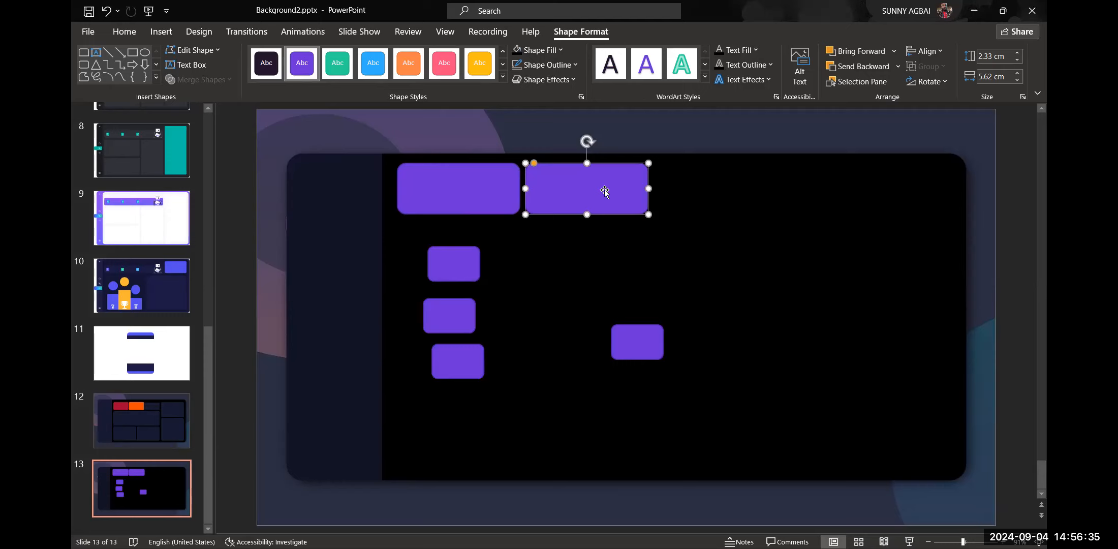
{"action": "key", "text": "ctrl+d"}
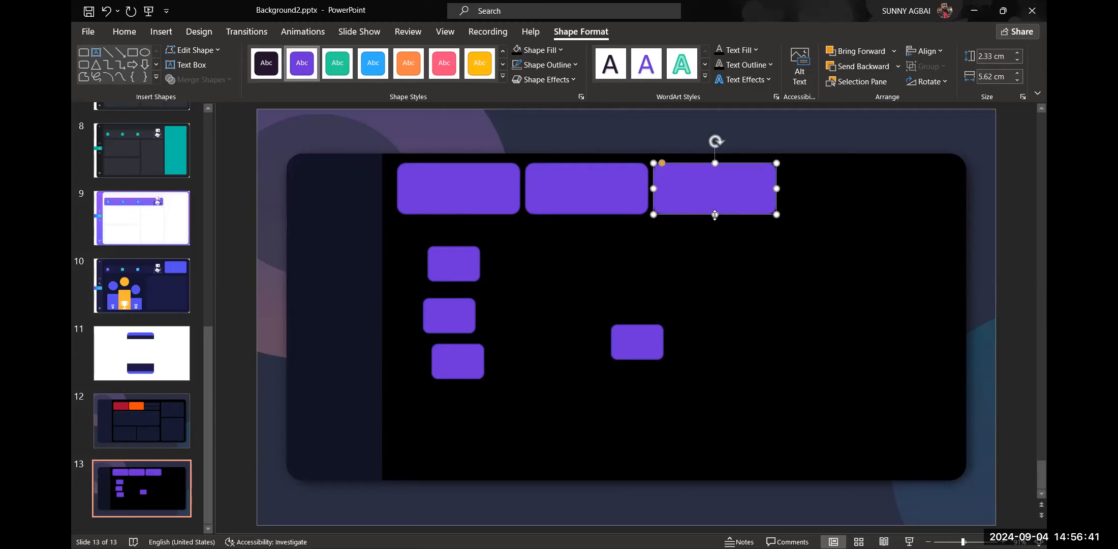
- Shorten the row's third card to about 1.33 cm high and place a duplicate of it directly underneath
{"action": "left_click_drag", "start_coordinate": [715, 214], "coordinate": [711, 191]}
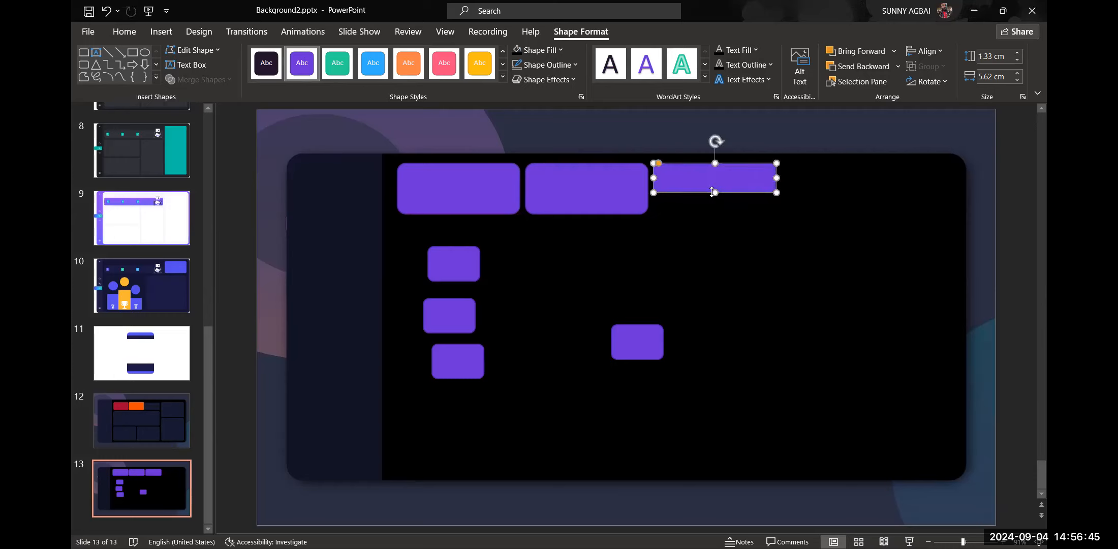
{"action": "key", "text": "ctrl+d"}
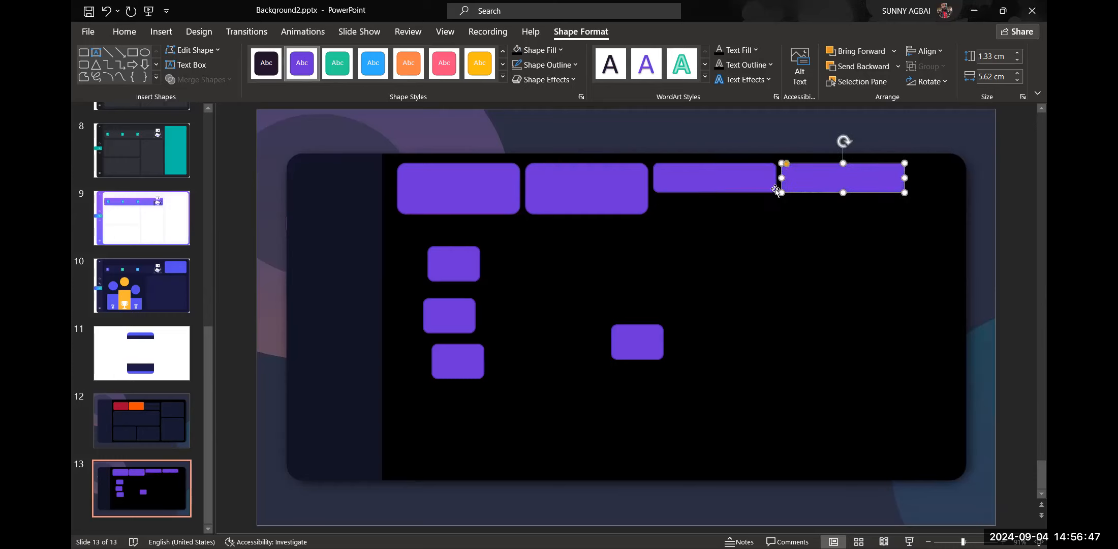
{"action": "left_click_drag", "start_coordinate": [823, 183], "coordinate": [697, 217]}
- Extend the first and second cards of the row to about 2.82 cm high, level with the stacked pair's lower edge
{"action": "left_click", "coordinate": [583, 192]}
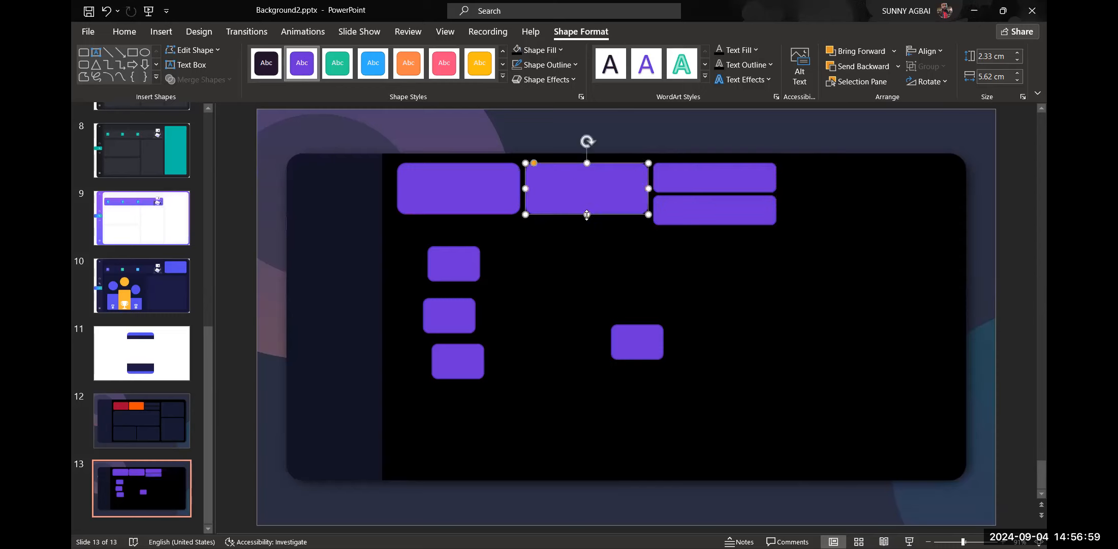
{"action": "left_click_drag", "start_coordinate": [589, 214], "coordinate": [585, 224]}
{"action": "left_click", "coordinate": [481, 193]}
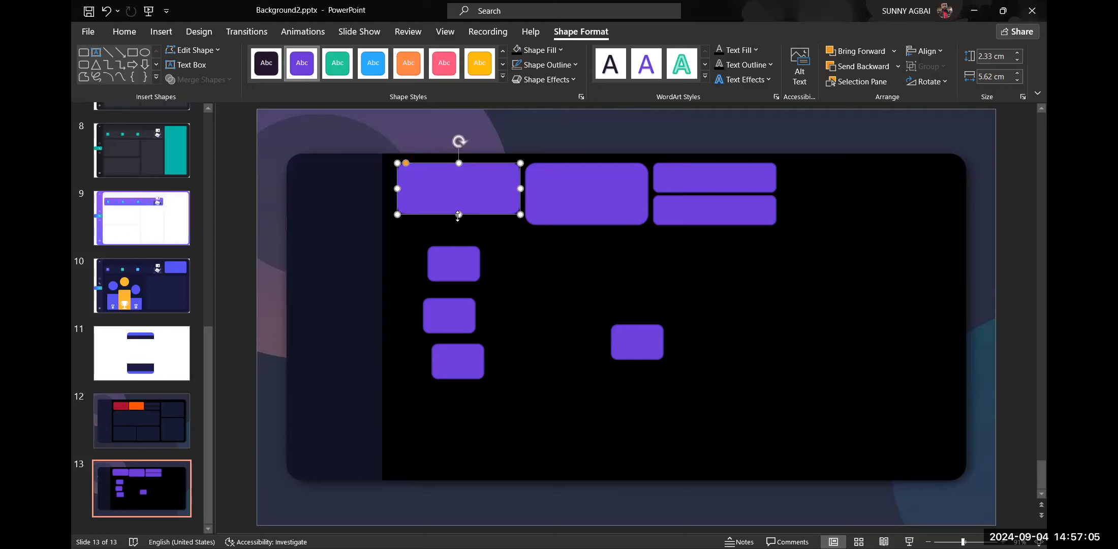
{"action": "left_click_drag", "start_coordinate": [459, 214], "coordinate": [460, 225]}
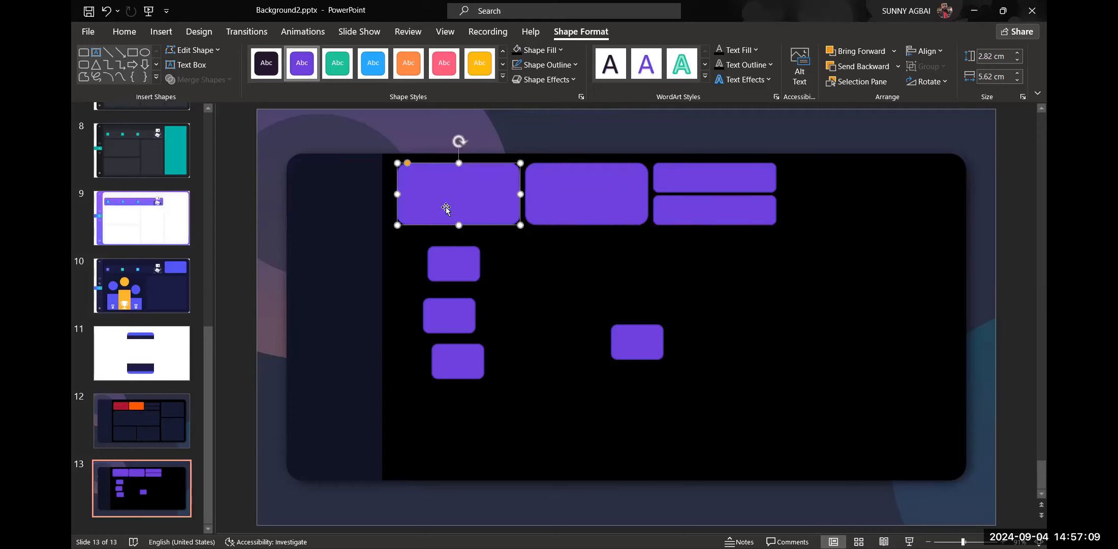
{"action": "left_click", "coordinate": [522, 266]}
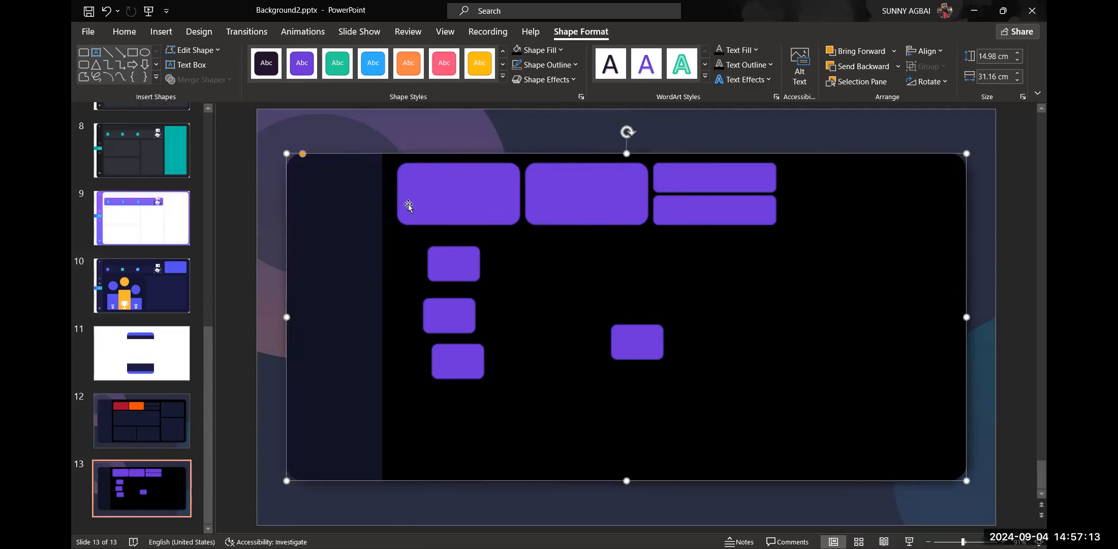
- Nudge the first card in fine increments towards the sidebar, leaving only a narrow gap between them
{"action": "left_click", "coordinate": [409, 204]}
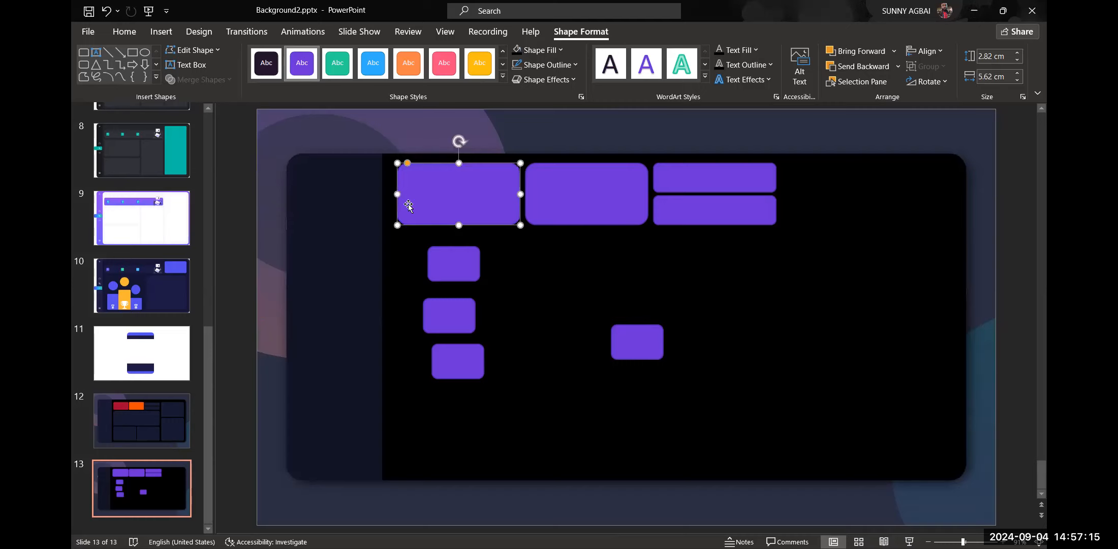
{"action": "key", "text": "ctrl+Left"}
{"action": "key", "text": "ctrl+Left"}
{"action": "key", "text": "ctrl+Left"}
{"action": "key", "text": "ctrl+Left"}
{"action": "key", "text": "ctrl+Left"}
{"action": "key", "text": "ctrl+Left"}
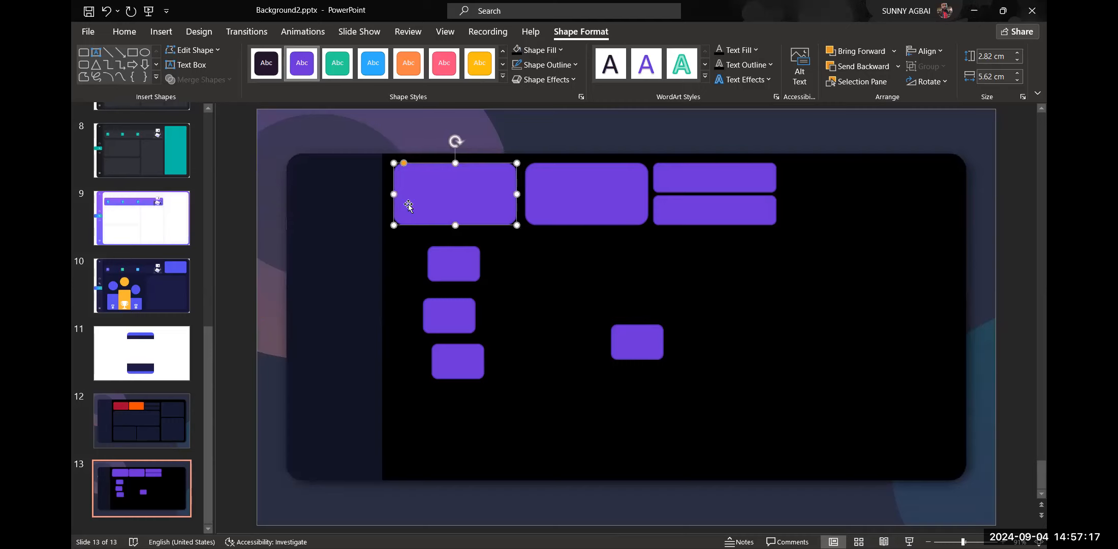
{"action": "key", "text": "ctrl+Left"}
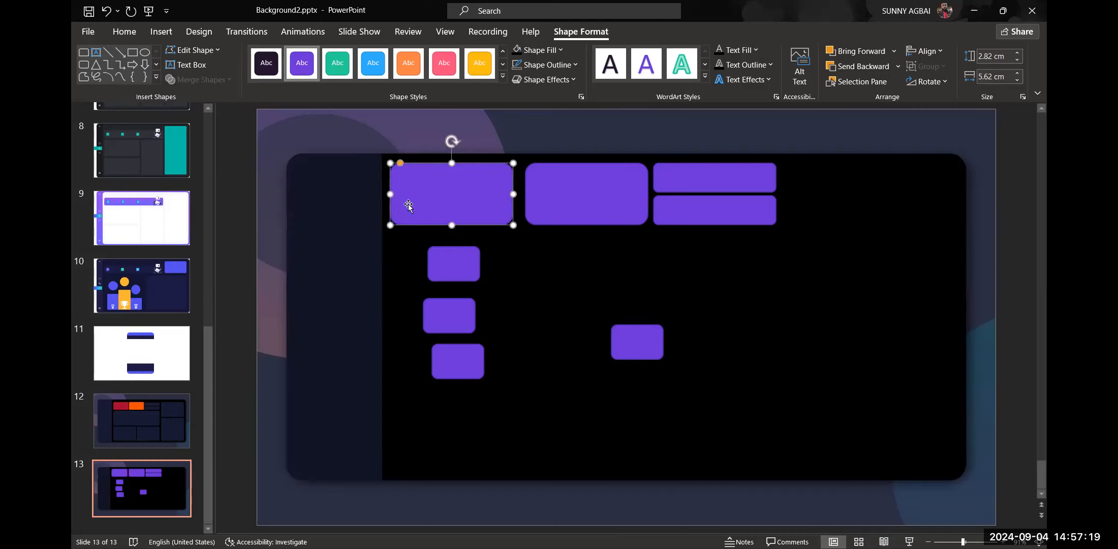
{"action": "key", "text": "ctrl+Left"}
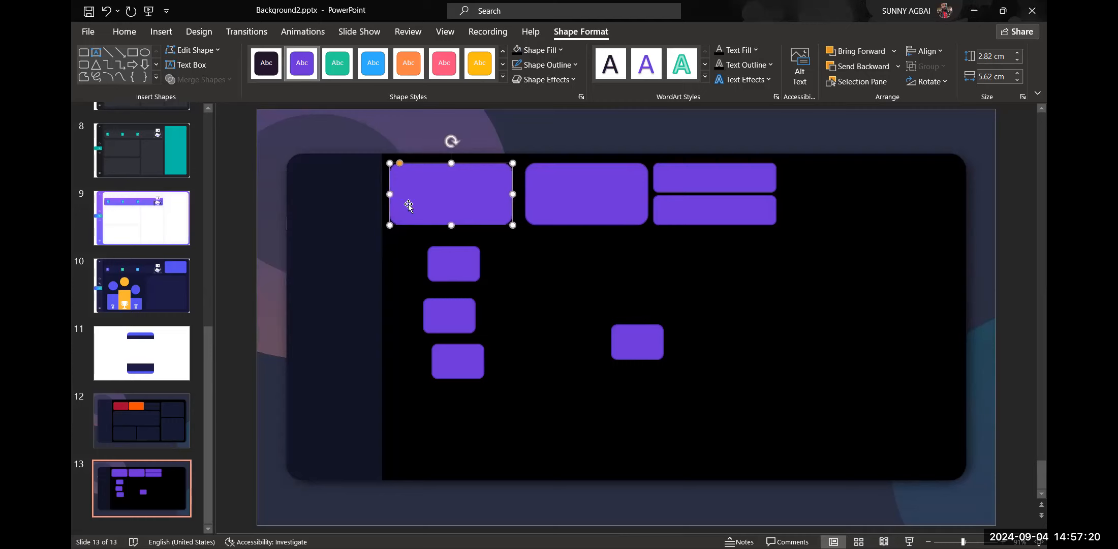
- Nudge the row's second card in fine increments towards the first card, leaving only a narrow gap between them
{"action": "left_click", "coordinate": [573, 185]}
{"action": "key", "text": "ctrl+Left"}
{"action": "key", "text": "ctrl+Left"}
{"action": "key", "text": "ctrl+Left"}
{"action": "key", "text": "ctrl+Left"}
{"action": "key", "text": "ctrl+Left"}
{"action": "key", "text": "ctrl+Left"}
{"action": "key", "text": "ctrl+Left"}
{"action": "key", "text": "ctrl+Left"}
{"action": "key", "text": "ctrl+Left"}
{"action": "key", "text": "ctrl+Left"}
{"action": "key", "text": "ctrl+Left"}
{"action": "key", "text": "ctrl+Left"}
{"action": "key", "text": "ctrl+Left"}
{"action": "key", "text": "ctrl+Left"}
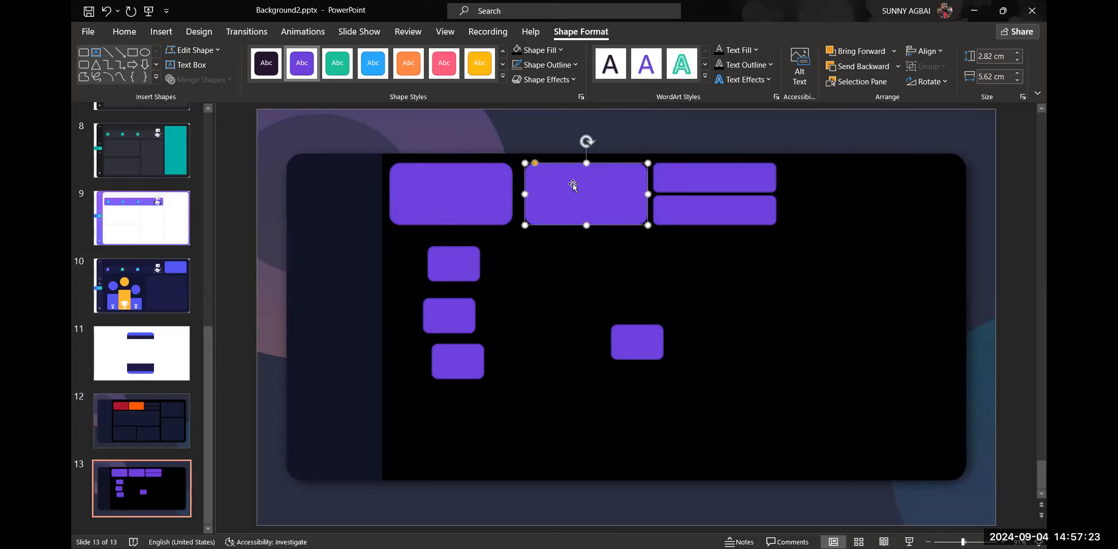
{"action": "key", "text": "ctrl+Left"}
{"action": "key", "text": "ctrl+Left"}
{"action": "key", "text": "ctrl+Left"}
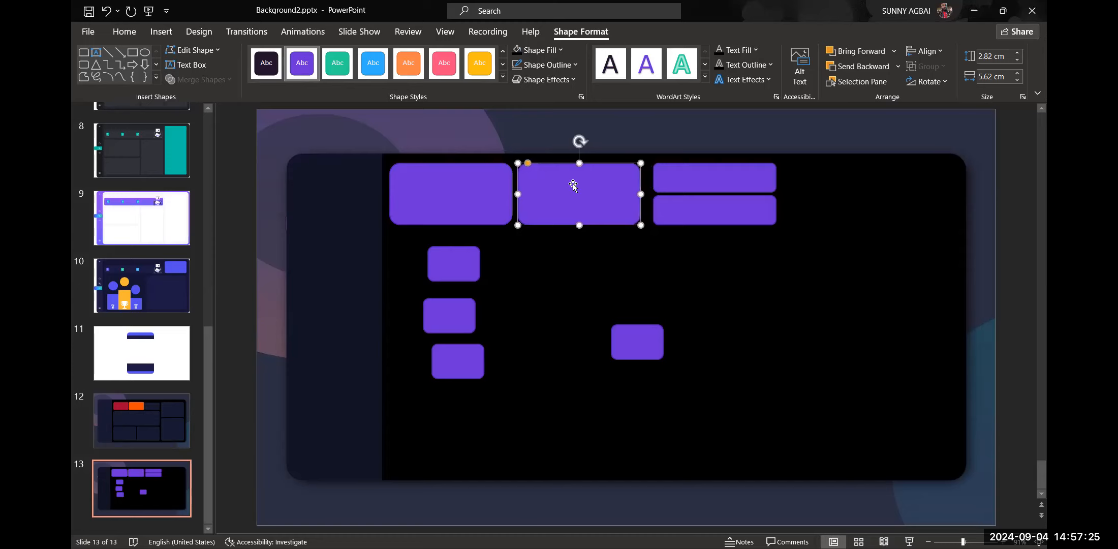
- Nudge the upper card of the stacked pair in fine increments towards the second card, matching the narrow gap between the first two
{"action": "left_click", "coordinate": [691, 185]}
{"action": "key", "text": "ctrl+Left"}
{"action": "key", "text": "ctrl+Left"}
{"action": "key", "text": "ctrl+Left"}
{"action": "key", "text": "ctrl+Left"}
{"action": "key", "text": "ctrl+Left"}
{"action": "key", "text": "ctrl+Left"}
{"action": "key", "text": "ctrl+Left"}
{"action": "key", "text": "ctrl+Left"}
{"action": "key", "text": "ctrl+Left"}
{"action": "key", "text": "ctrl+Left"}
{"action": "key", "text": "ctrl+Left"}
{"action": "key", "text": "ctrl+Left"}
{"action": "key", "text": "ctrl+Left"}
{"action": "key", "text": "ctrl+Left"}
{"action": "key", "text": "ctrl+Left"}
{"action": "key", "text": "ctrl+Left"}
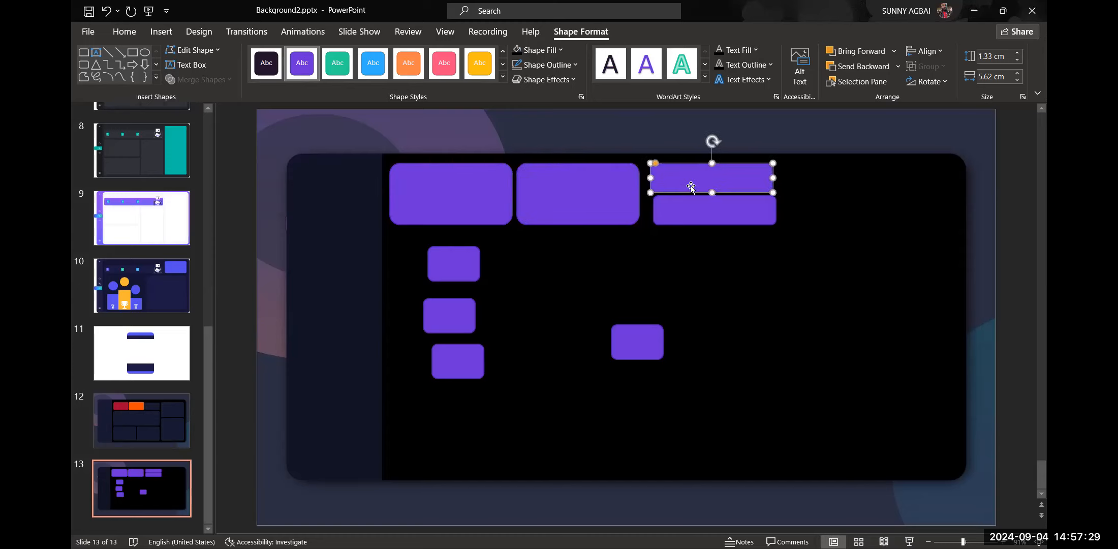
{"action": "key", "text": "ctrl+Left"}
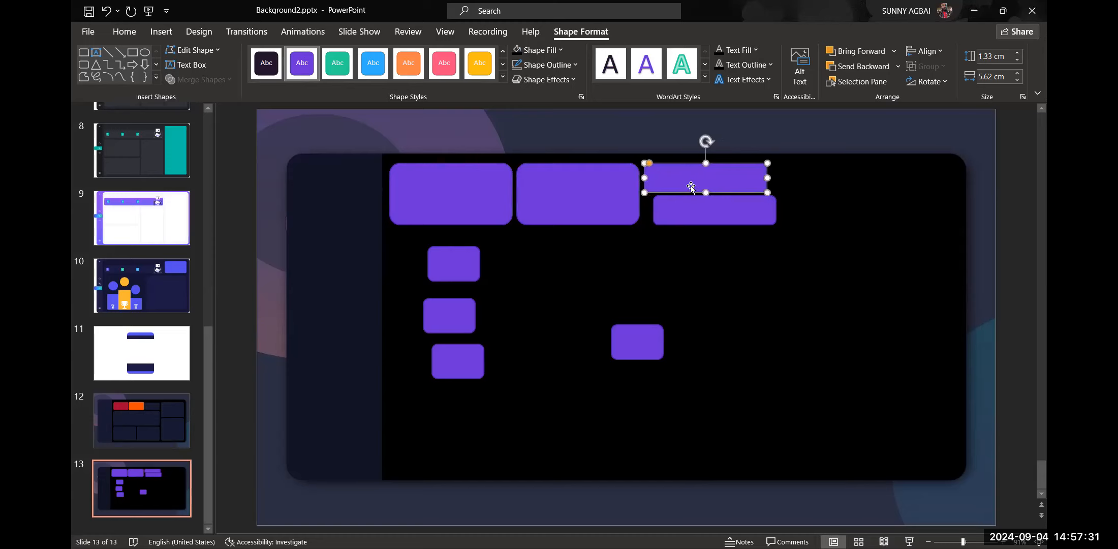
- Nudge the lower card of the stacked pair sideways in fine increments until it lines up directly beneath the upper one
{"action": "left_click", "coordinate": [706, 210]}
{"action": "key", "text": "ctrl+Left"}
{"action": "key", "text": "ctrl+Left"}
{"action": "key", "text": "ctrl+Left"}
{"action": "key", "text": "ctrl+Left"}
{"action": "key", "text": "ctrl+Left"}
{"action": "key", "text": "ctrl+Left"}
{"action": "key", "text": "ctrl+Left"}
{"action": "key", "text": "ctrl+Left"}
{"action": "key", "text": "ctrl+Left"}
{"action": "key", "text": "ctrl+Left"}
{"action": "key", "text": "ctrl+Left"}
{"action": "key", "text": "ctrl+Left"}
{"action": "key", "text": "ctrl+Left"}
{"action": "key", "text": "ctrl+Left"}
{"action": "key", "text": "ctrl+Left"}
{"action": "key", "text": "ctrl+Left"}
{"action": "key", "text": "ctrl+Left"}
{"action": "key", "text": "ctrl+Right"}
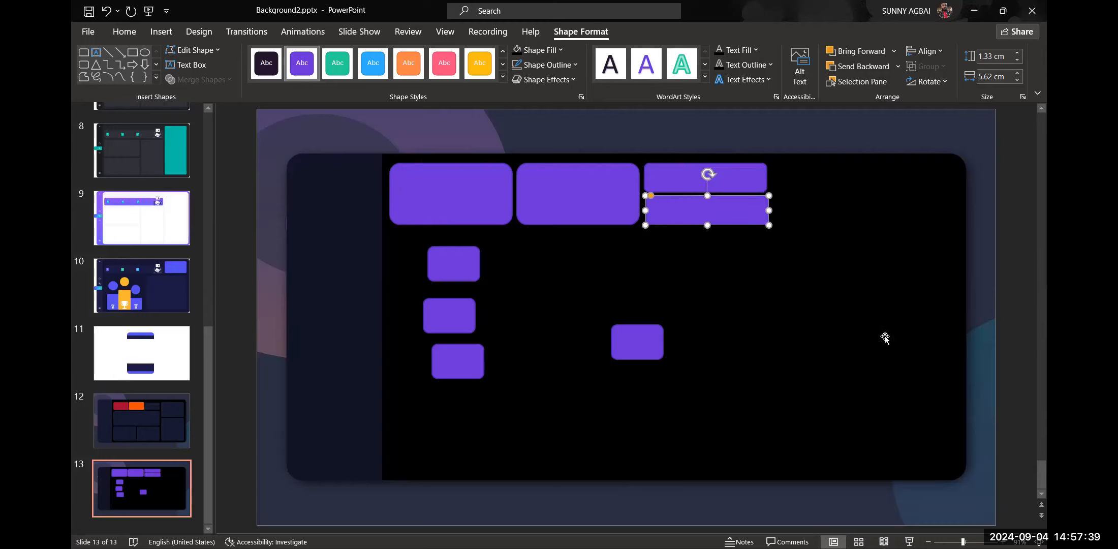
{"action": "left_click", "coordinate": [885, 337]}
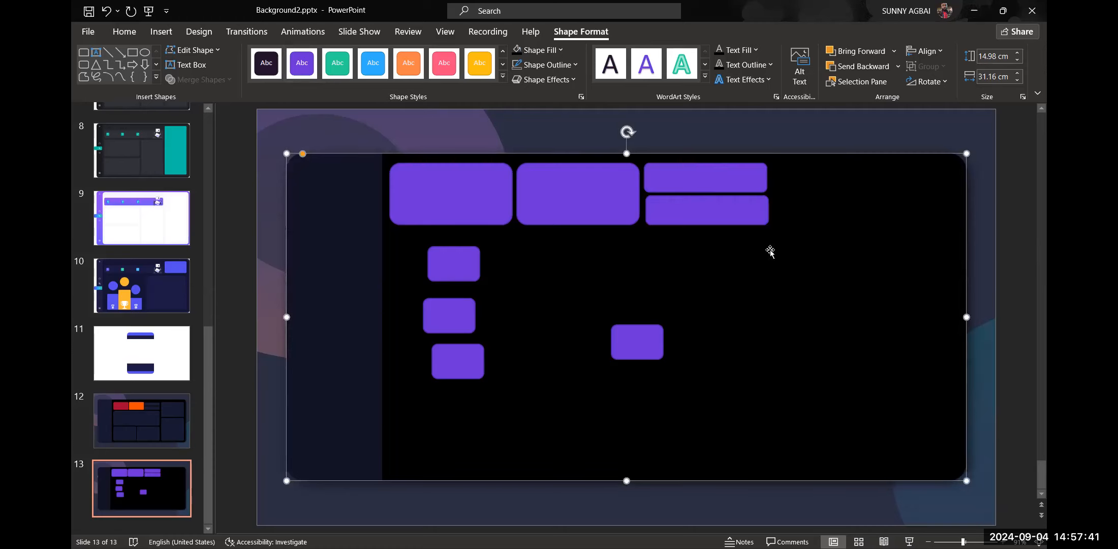
{"action": "left_click", "coordinate": [729, 219]}
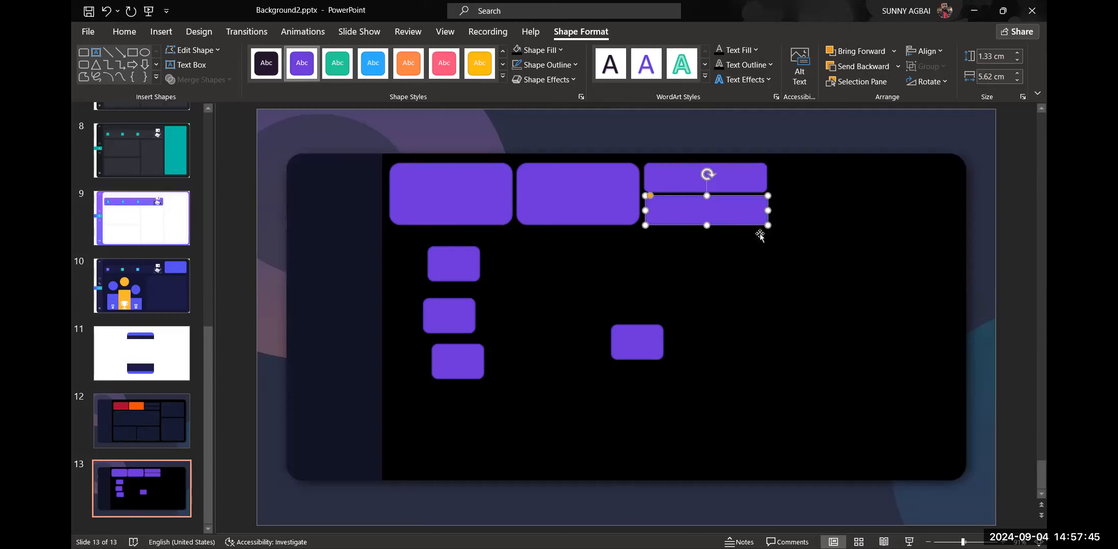
{"action": "left_click", "coordinate": [781, 268]}
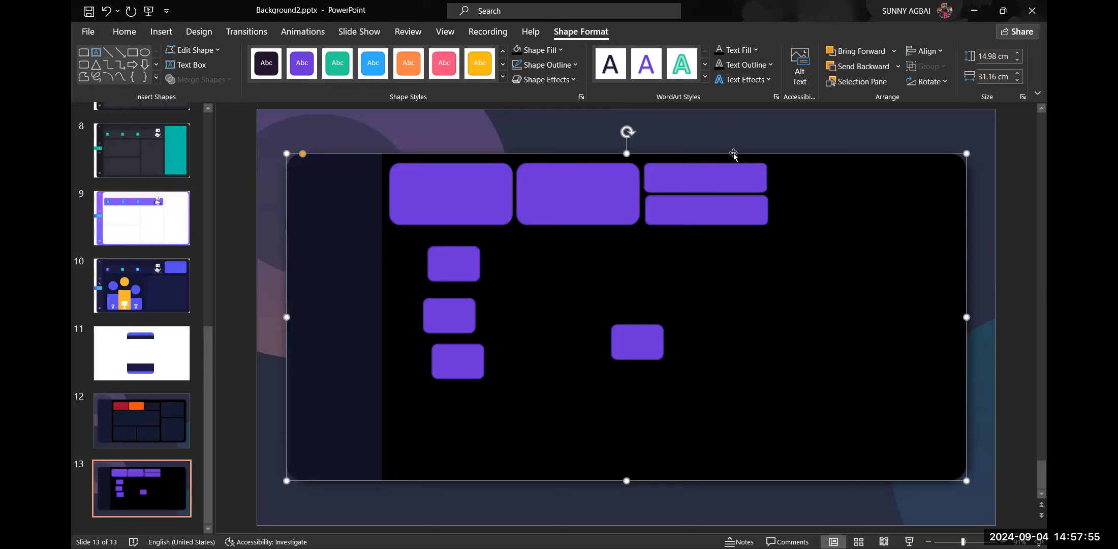
{"action": "left_click", "coordinate": [705, 213]}
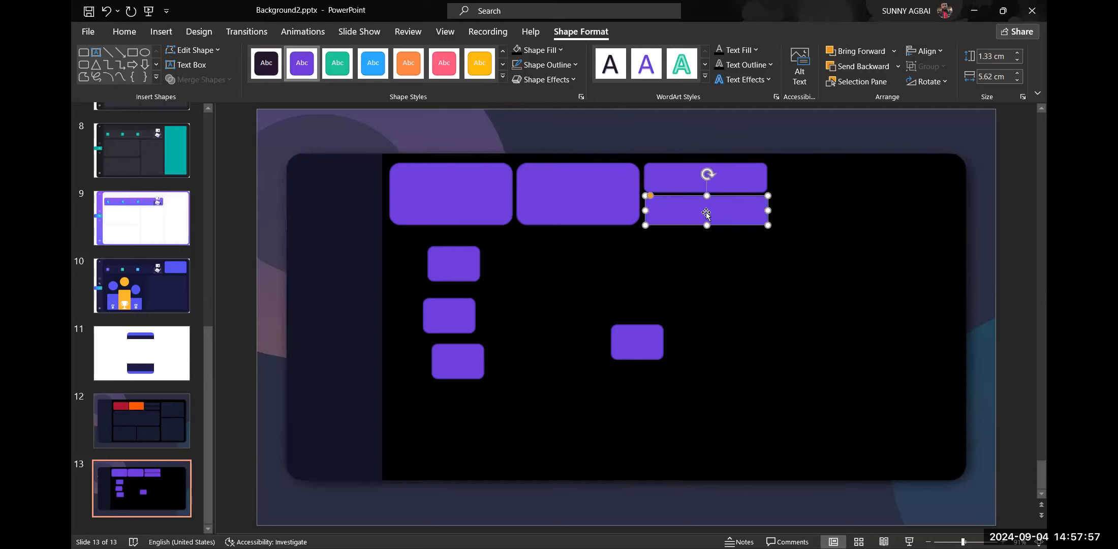
{"action": "left_click", "coordinate": [741, 264]}
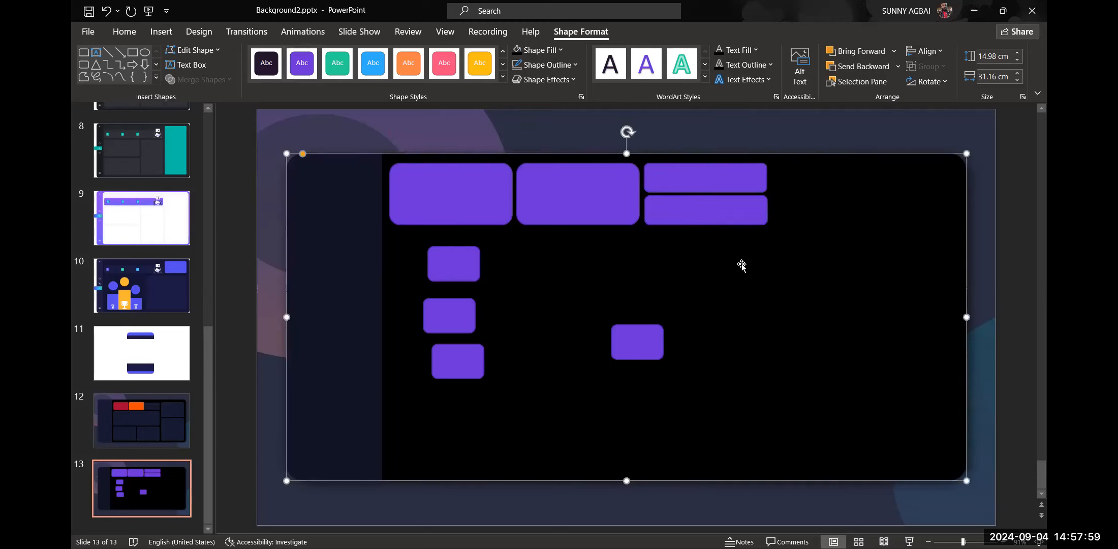
{"action": "left_click", "coordinate": [703, 214]}
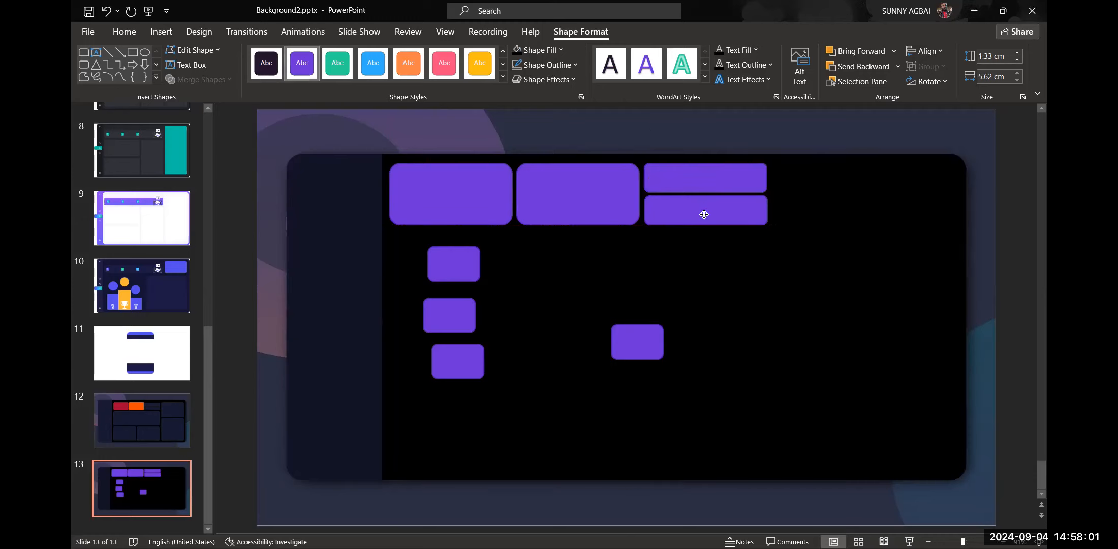
{"action": "left_click_drag", "start_coordinate": [702, 213], "coordinate": [703, 214]}
{"action": "left_click", "coordinate": [811, 227]}
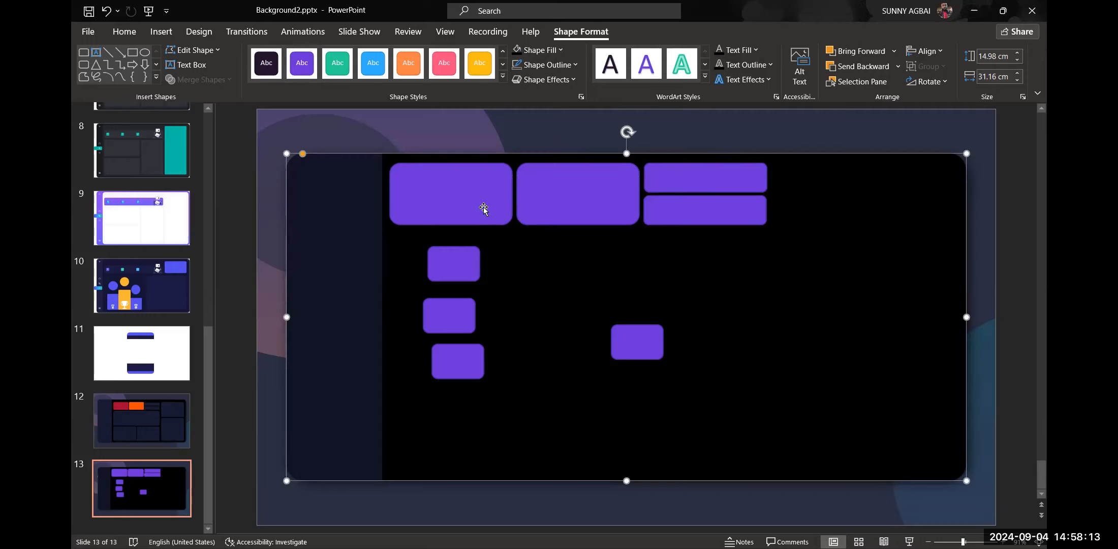
- Move the two lower small cards and the separate middle one down the black panel, clearing space around the uppermost small card
{"action": "left_click", "coordinate": [466, 263]}
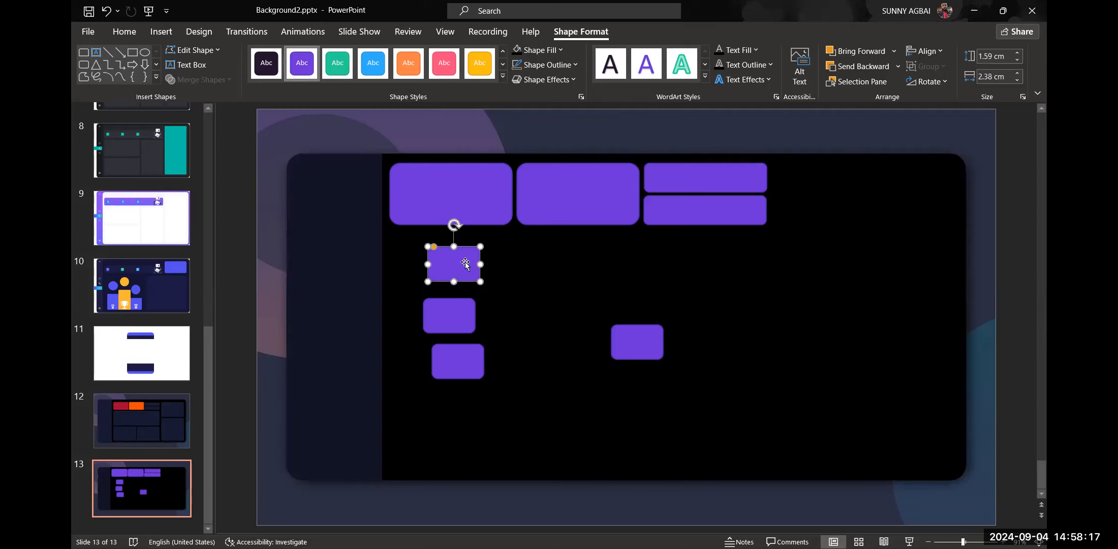
{"action": "left_click", "coordinate": [462, 358]}
{"action": "left_click_drag", "start_coordinate": [462, 358], "coordinate": [458, 429]}
{"action": "left_click_drag", "start_coordinate": [452, 332], "coordinate": [451, 405]}
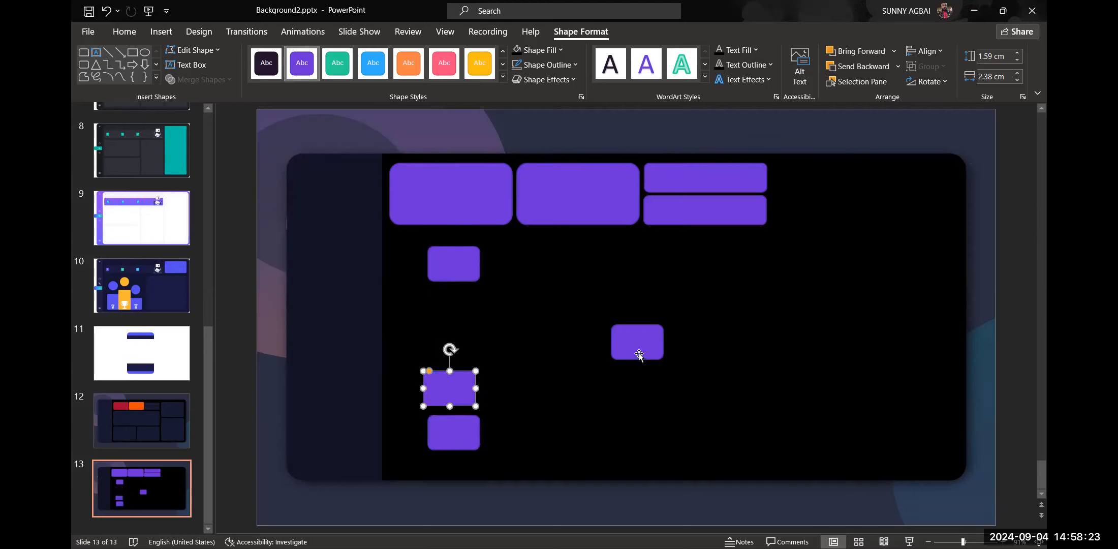
{"action": "left_click_drag", "start_coordinate": [638, 353], "coordinate": [629, 438]}
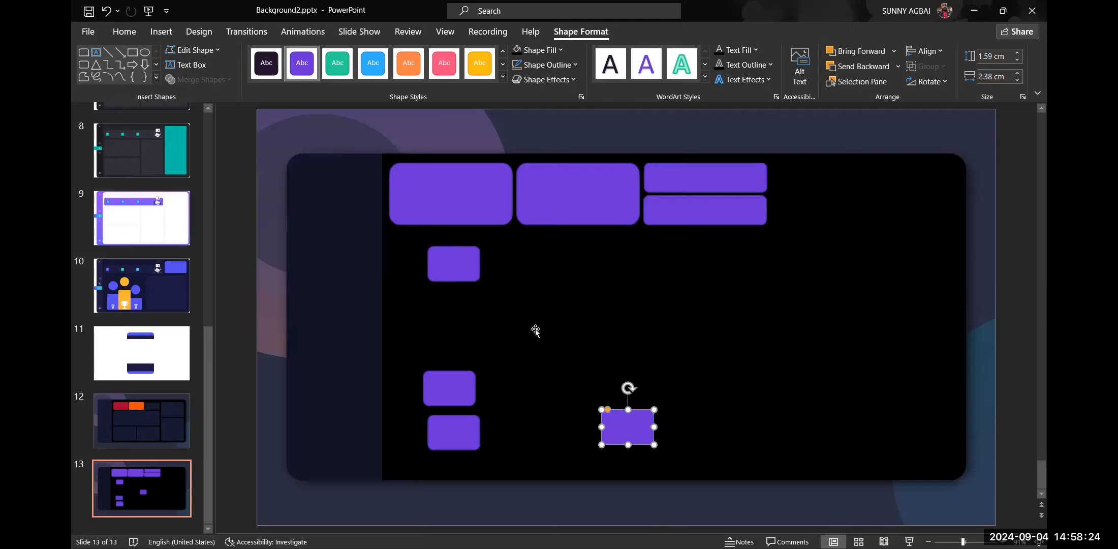
- Enlarge the uppermost small card to about 17.28 × 5.13 cm, spanning the full width of the card row just below it
{"action": "left_click", "coordinate": [442, 271]}
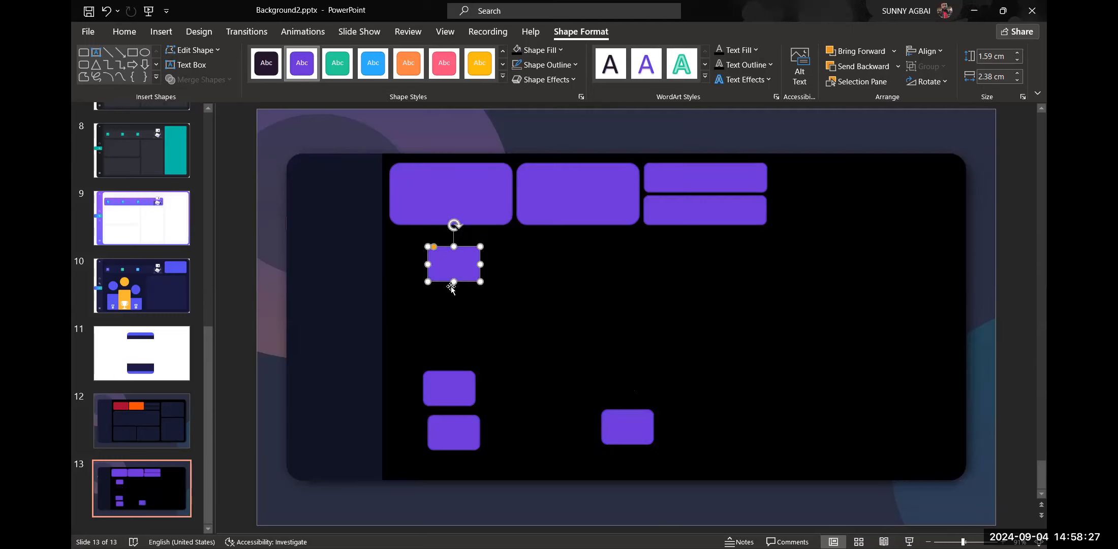
{"action": "left_click_drag", "start_coordinate": [455, 281], "coordinate": [457, 320]}
{"action": "left_click_drag", "start_coordinate": [480, 284], "coordinate": [766, 276]}
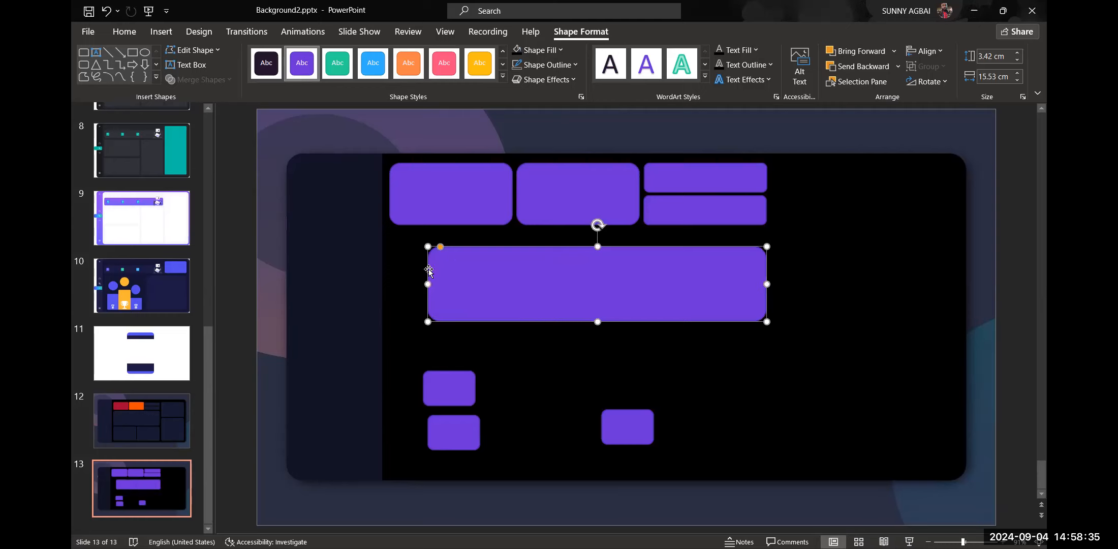
{"action": "left_click_drag", "start_coordinate": [426, 285], "coordinate": [390, 285]}
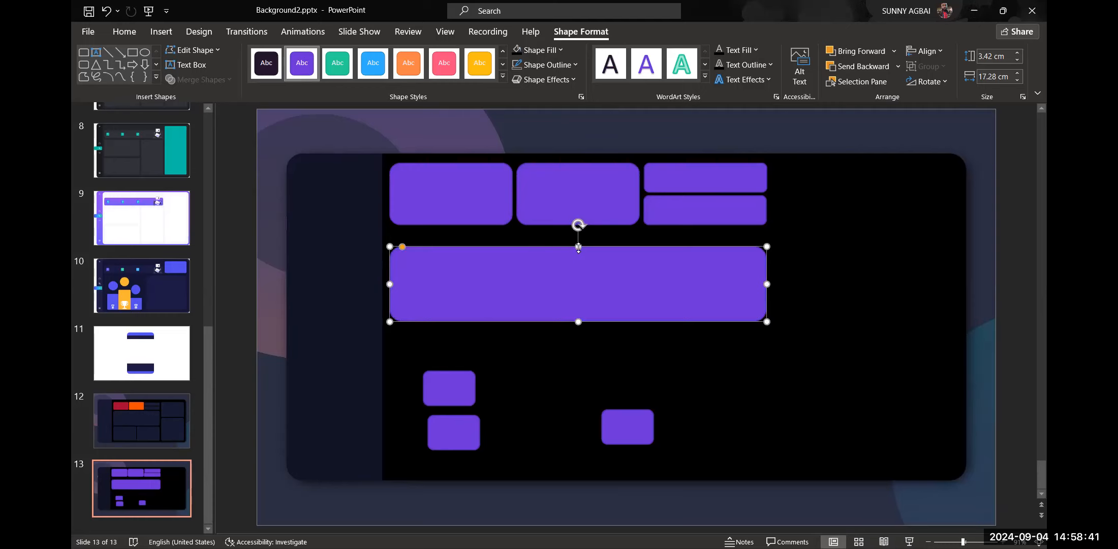
{"action": "left_click_drag", "start_coordinate": [579, 247], "coordinate": [577, 234]}
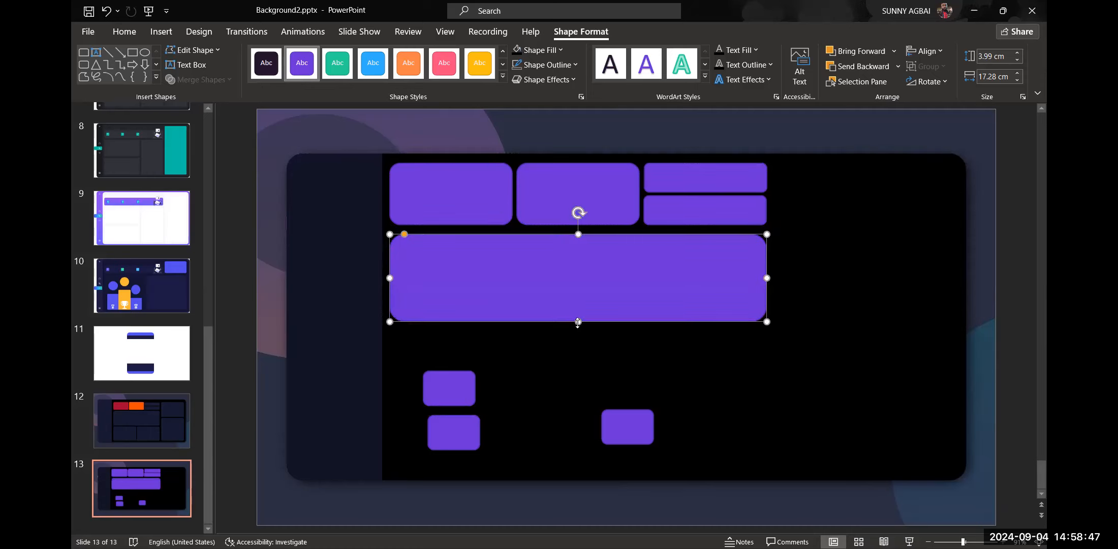
{"action": "left_click_drag", "start_coordinate": [578, 321], "coordinate": [581, 346]}
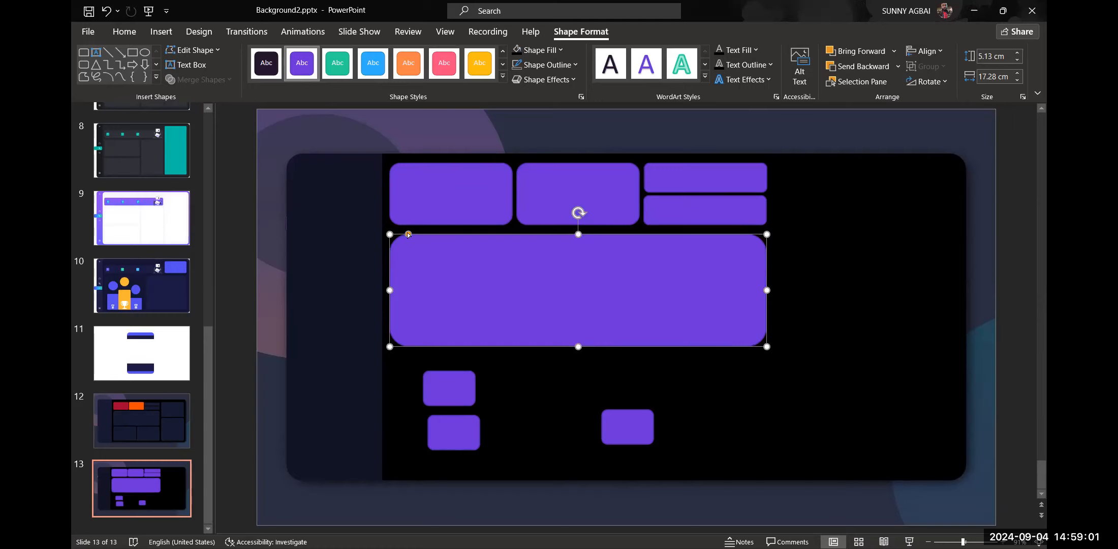
- Reduce the corner rounding of the row's first and second cards, undoing the accidental move of the second card
{"action": "left_click", "coordinate": [411, 200]}
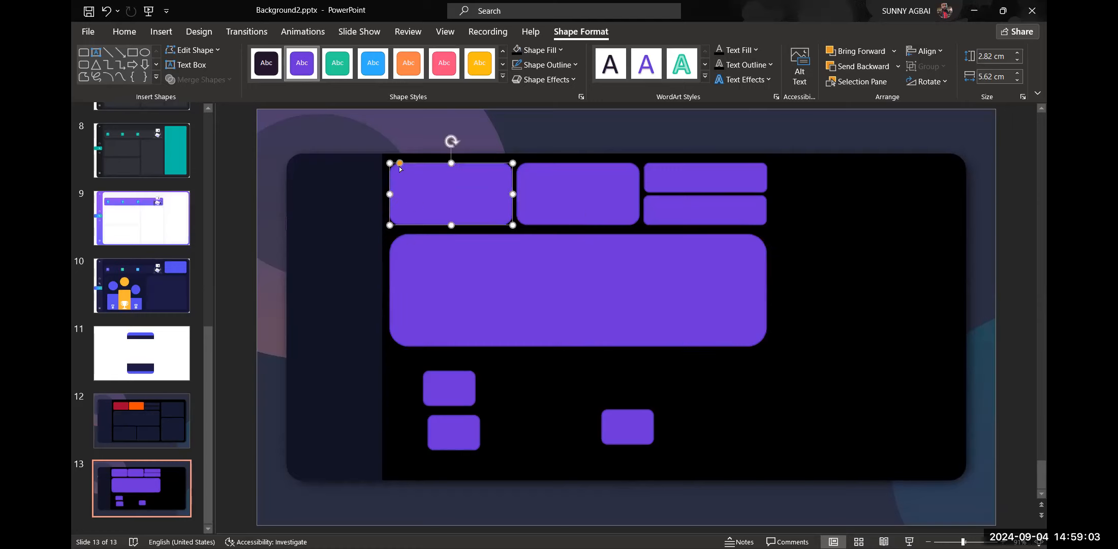
{"action": "left_click_drag", "start_coordinate": [399, 163], "coordinate": [395, 162]}
{"action": "left_click_drag", "start_coordinate": [543, 176], "coordinate": [533, 170]}
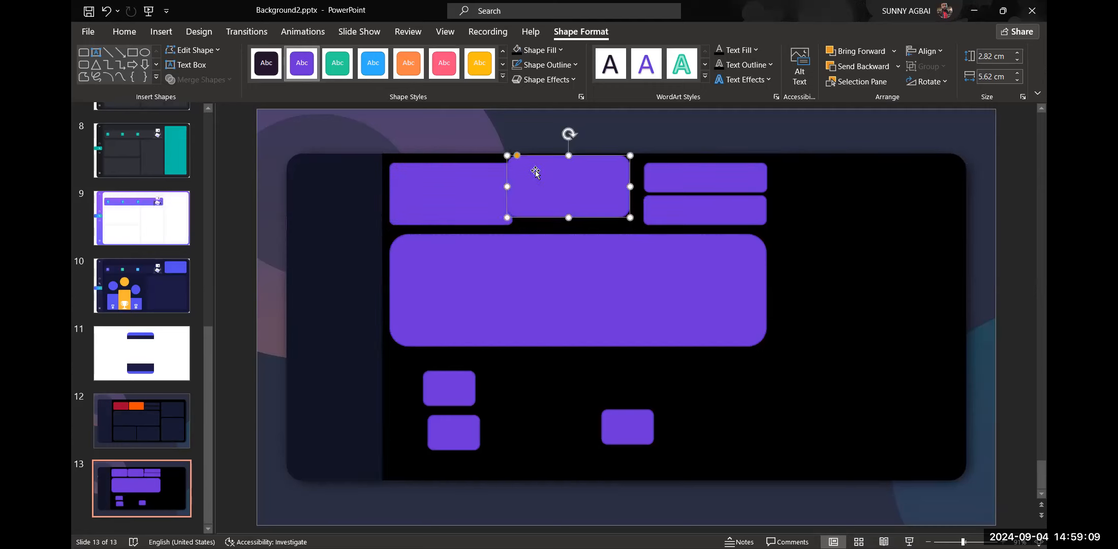
{"action": "key", "text": "ctrl+z"}
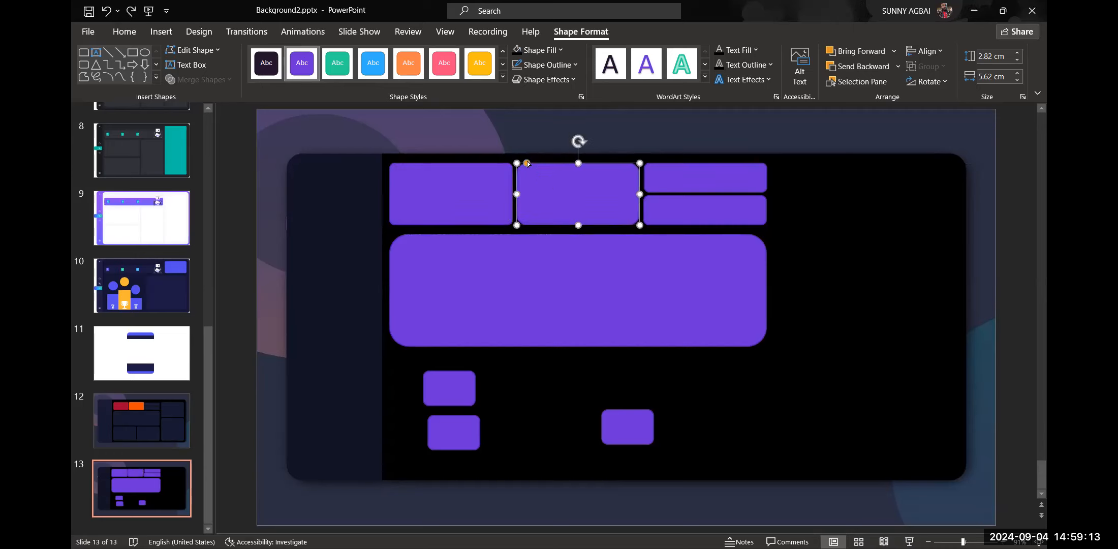
{"action": "left_click_drag", "start_coordinate": [527, 163], "coordinate": [522, 162]}
- Reduce the corner rounding of both stacked cards and the wide card to match the first two cards
{"action": "left_click", "coordinate": [703, 183]}
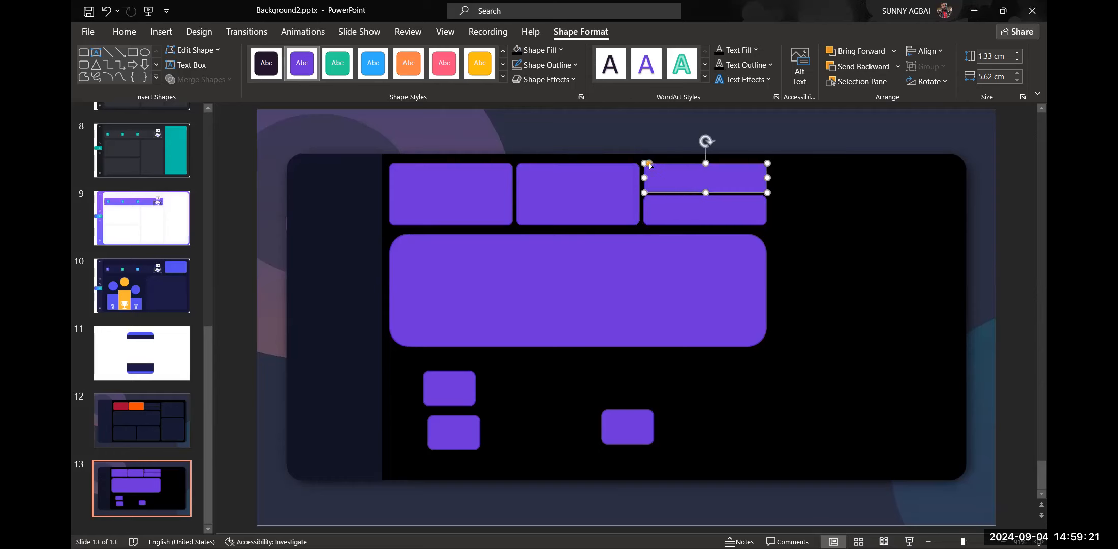
{"action": "left_click_drag", "start_coordinate": [651, 165], "coordinate": [647, 165]}
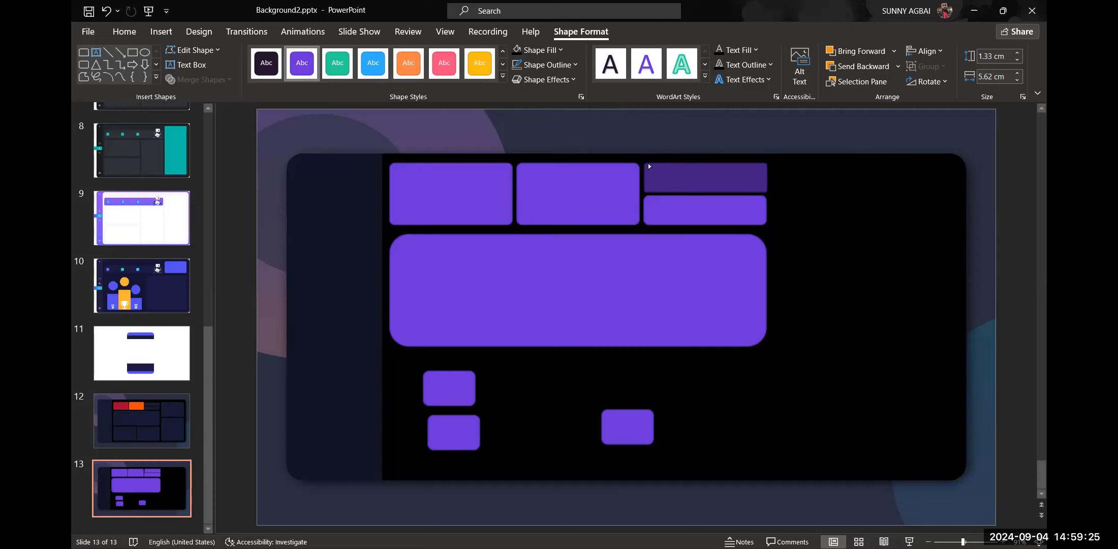
{"action": "left_click_drag", "start_coordinate": [647, 163], "coordinate": [648, 163]}
{"action": "left_click", "coordinate": [659, 204]}
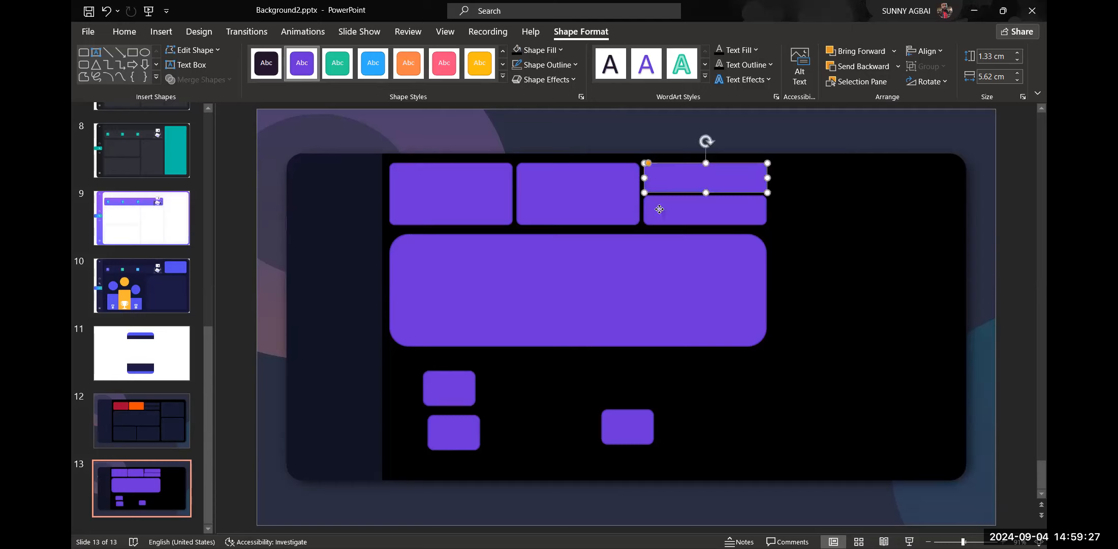
{"action": "left_click_drag", "start_coordinate": [648, 197], "coordinate": [646, 194]}
{"action": "left_click", "coordinate": [434, 245]}
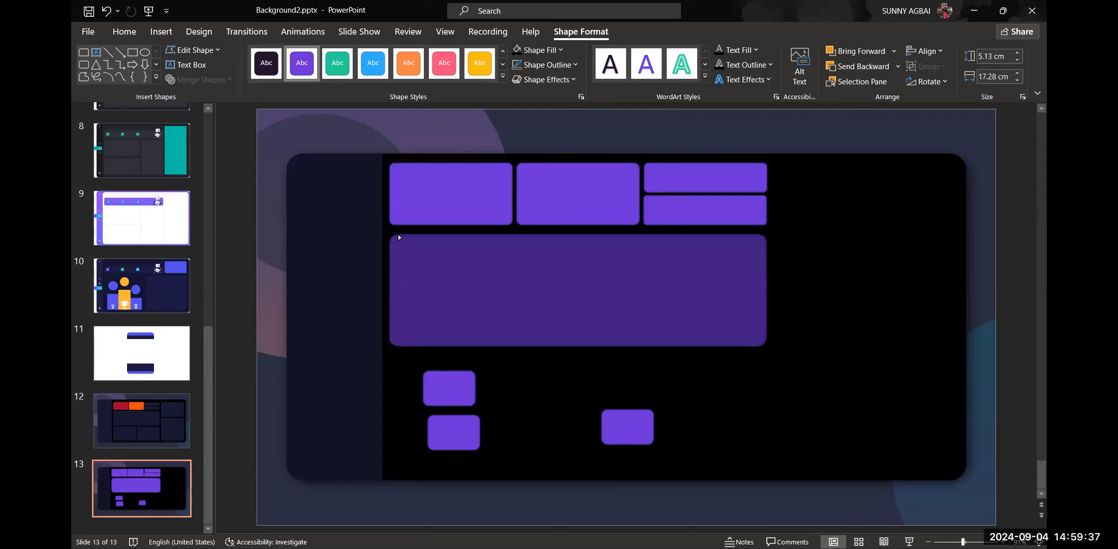
{"action": "left_click_drag", "start_coordinate": [397, 237], "coordinate": [397, 235]}
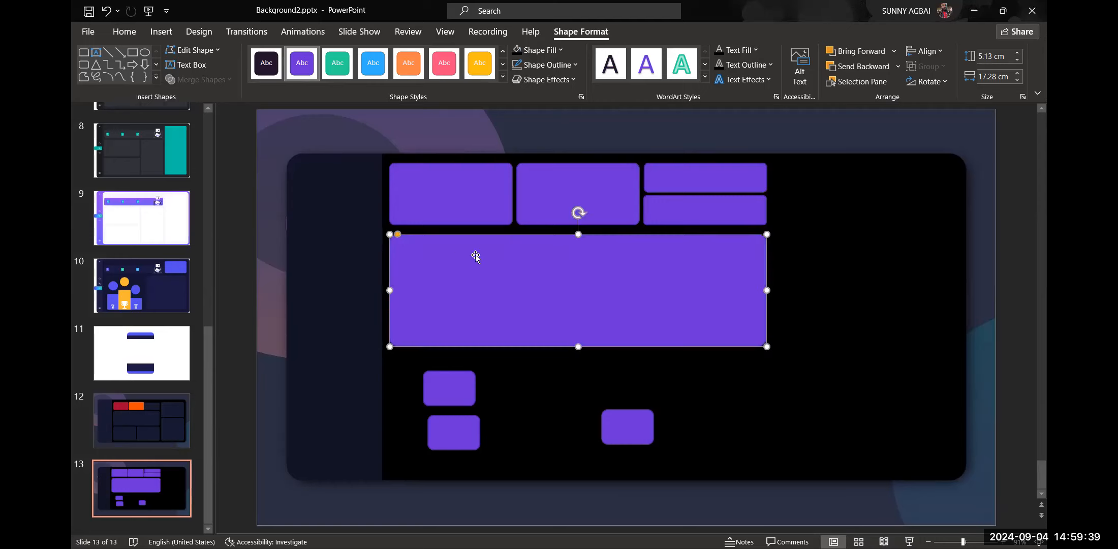
- Nudge the wide card up closer to the card row and extend its lower edge slightly
{"action": "key", "text": "ctrl+Up"}
{"action": "key", "text": "ctrl+Up"}
{"action": "key", "text": "ctrl+Up"}
{"action": "key", "text": "ctrl+Up"}
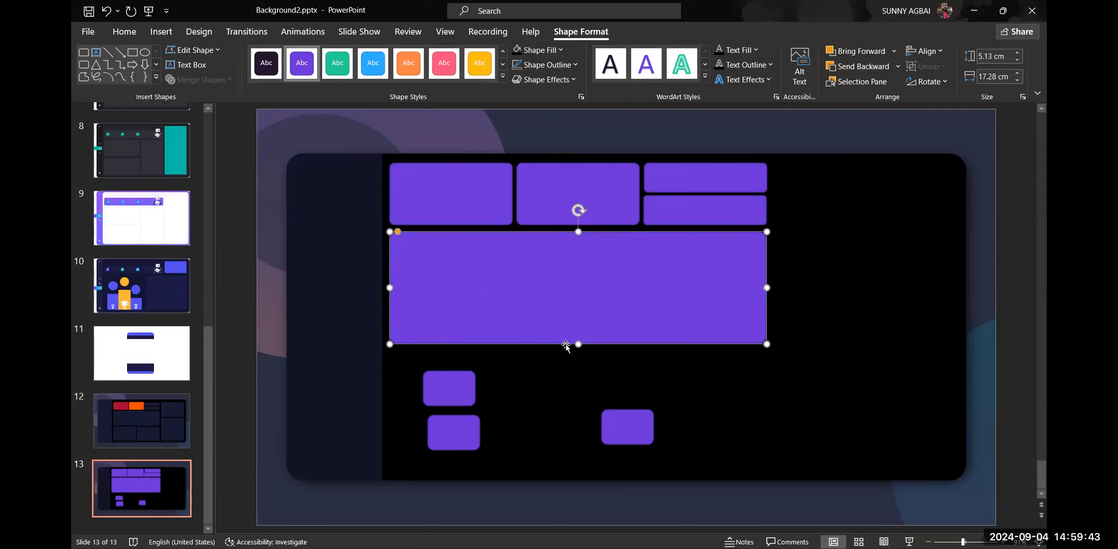
{"action": "left_click_drag", "start_coordinate": [578, 343], "coordinate": [579, 347]}
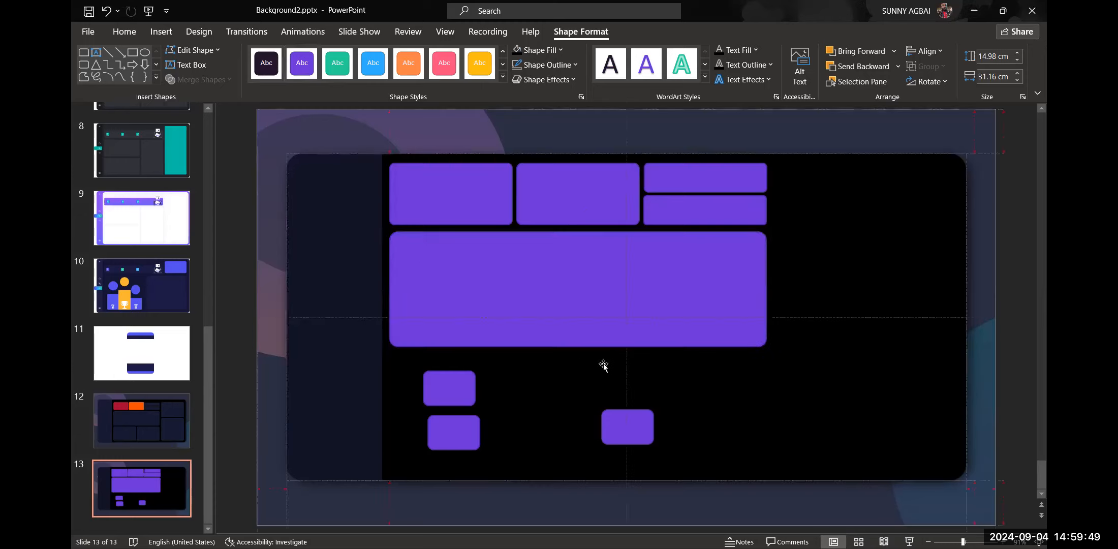
{"action": "left_click", "coordinate": [604, 366]}
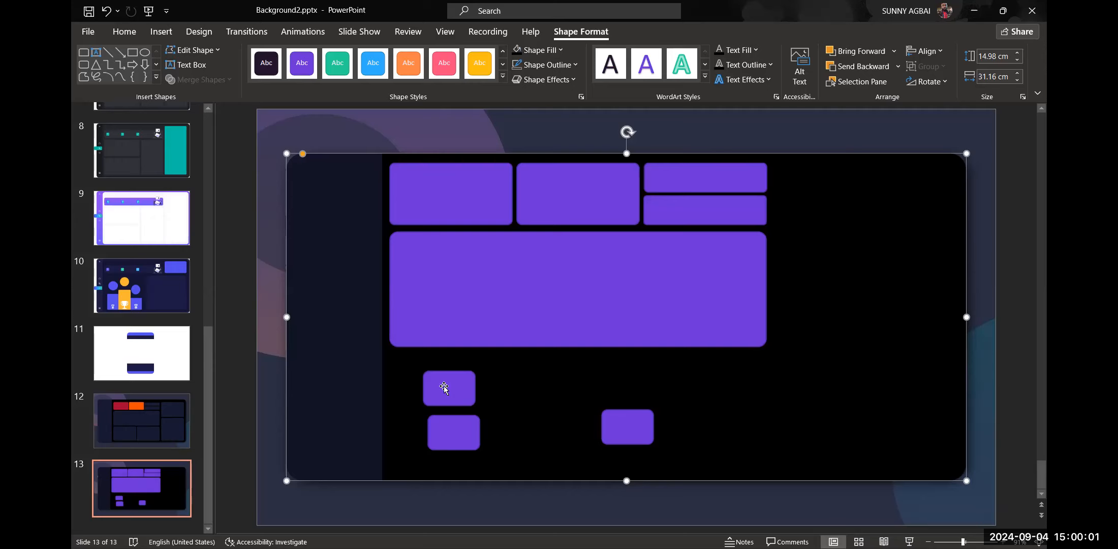
- Check the reference layout on slide 12, then spread two small cards on slide 13 to the lower middle and the empty right-hand area
{"action": "left_click", "coordinate": [157, 417]}
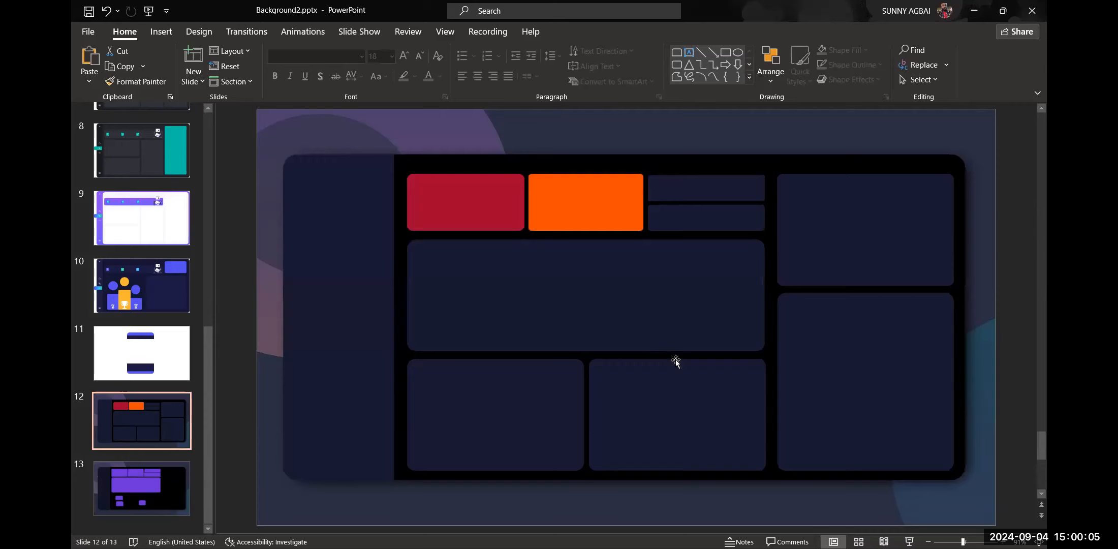
{"action": "left_click", "coordinate": [151, 483]}
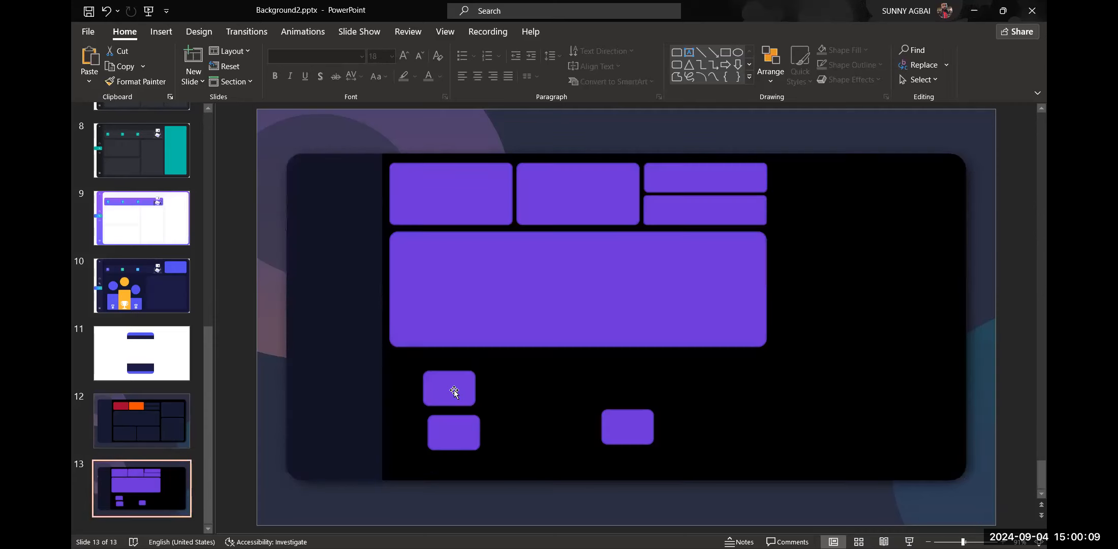
{"action": "left_click_drag", "start_coordinate": [638, 425], "coordinate": [892, 373]}
{"action": "left_click_drag", "start_coordinate": [468, 429], "coordinate": [663, 389]}
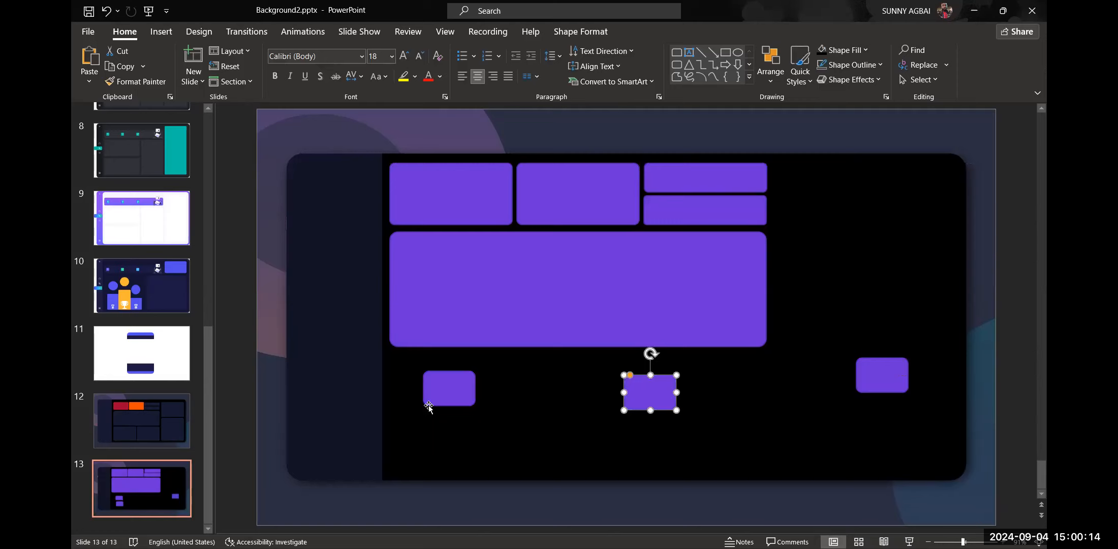
- Enlarge the remaining lower-left small card to nearly half the wide card's width, filling the height between it and the panel's lower margin
{"action": "left_click", "coordinate": [458, 384]}
{"action": "left_click_drag", "start_coordinate": [450, 407], "coordinate": [449, 471]}
{"action": "left_click_drag", "start_coordinate": [423, 420], "coordinate": [389, 423]}
{"action": "left_click_drag", "start_coordinate": [476, 421], "coordinate": [566, 426]}
{"action": "left_click_drag", "start_coordinate": [478, 371], "coordinate": [476, 353]}
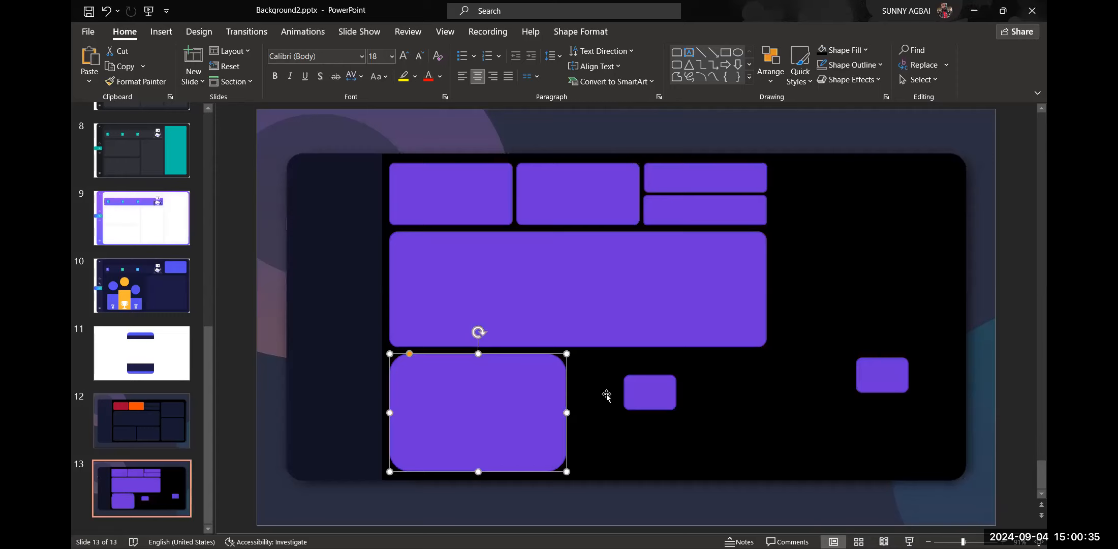
- Enlarge the lower-middle small card to align with the wide card's outer edge and fill the height down to the panel's lower margin
{"action": "left_click", "coordinate": [641, 396]}
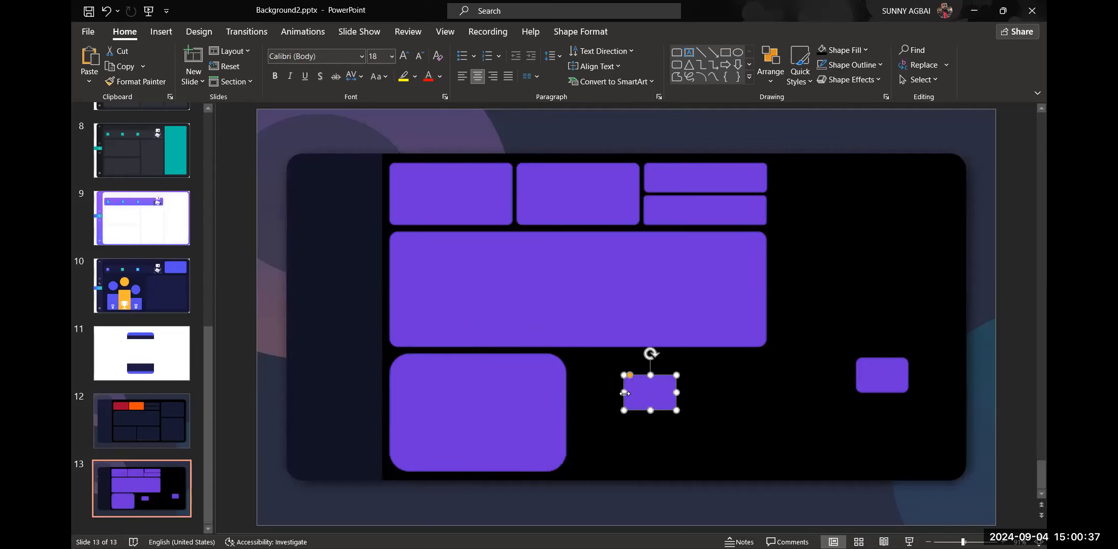
{"action": "left_click_drag", "start_coordinate": [624, 392], "coordinate": [602, 395]}
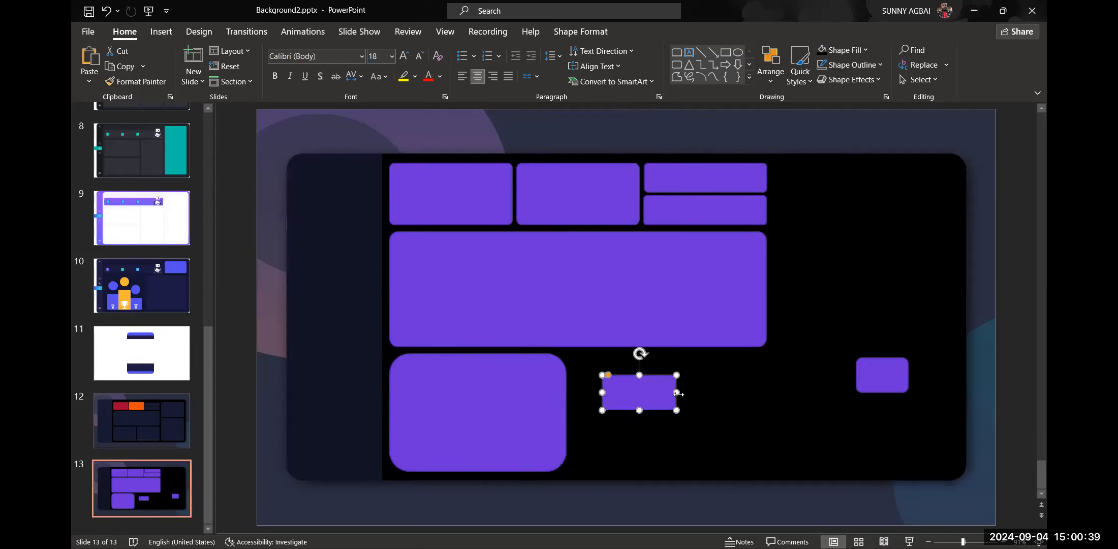
{"action": "left_click_drag", "start_coordinate": [678, 394], "coordinate": [767, 388]}
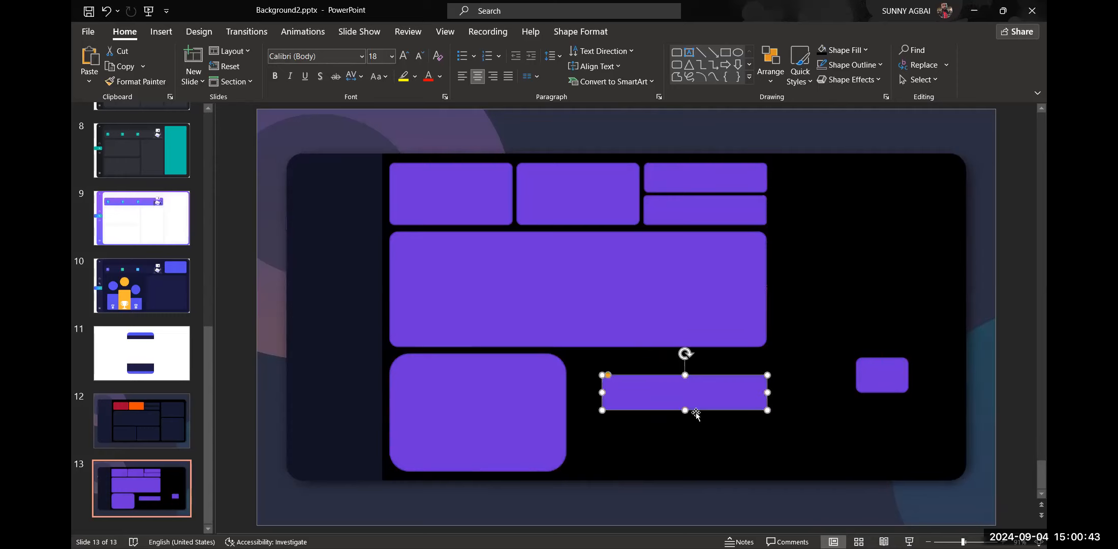
{"action": "left_click_drag", "start_coordinate": [685, 409], "coordinate": [689, 468]}
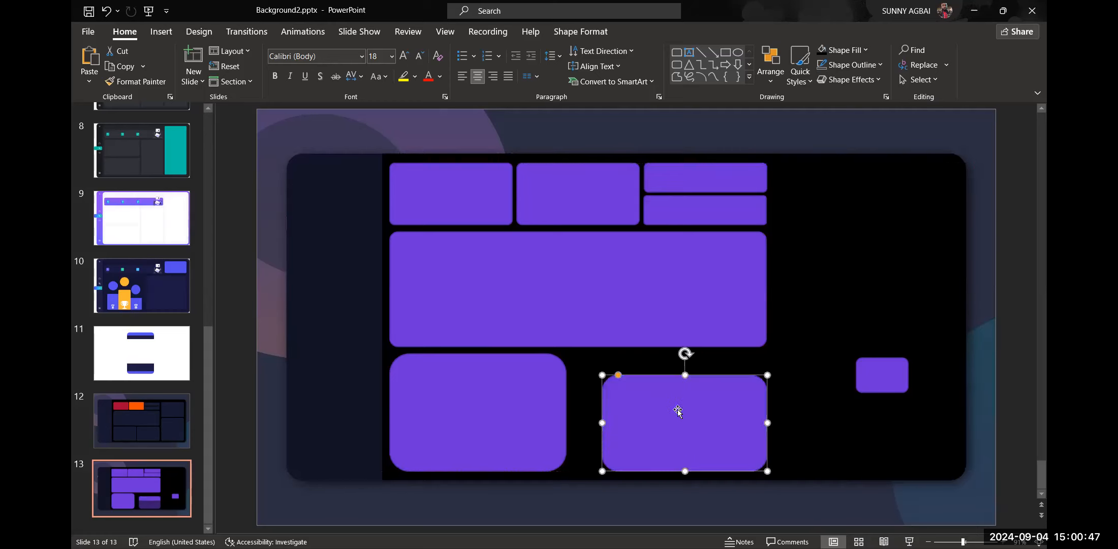
{"action": "left_click_drag", "start_coordinate": [685, 374], "coordinate": [681, 355]}
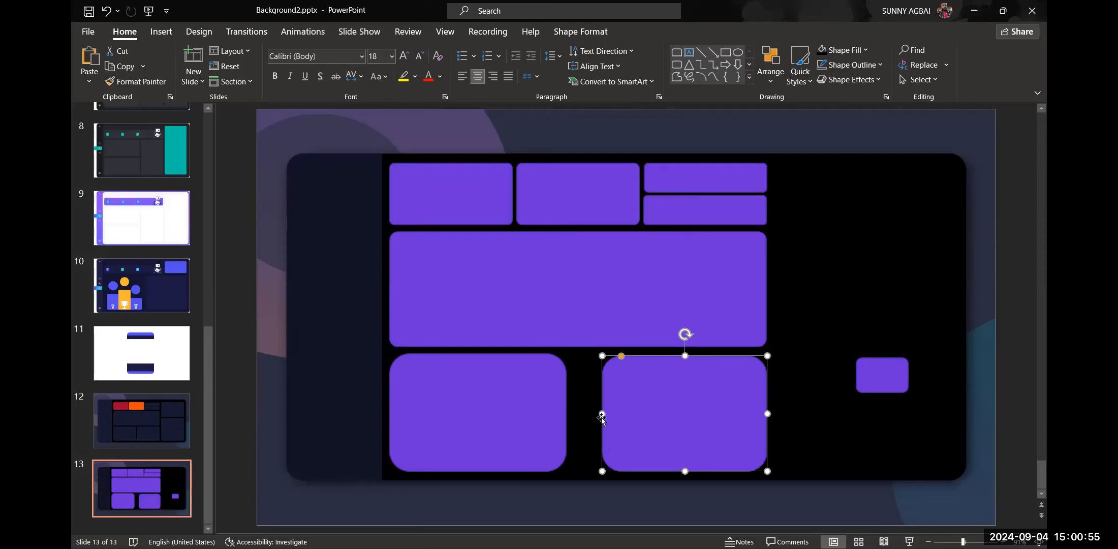
{"action": "left_click_drag", "start_coordinate": [602, 413], "coordinate": [595, 414]}
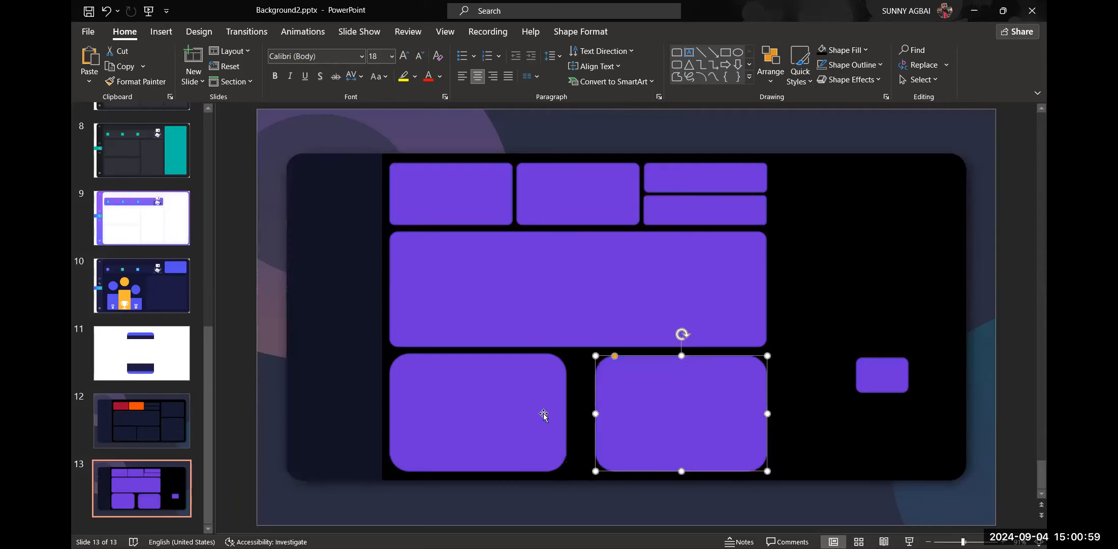
- Widen the lower-left card to about 8.7 cm and the lower-middle card to about 8.2 cm, leaving a narrow gap between them
{"action": "left_click", "coordinate": [543, 413]}
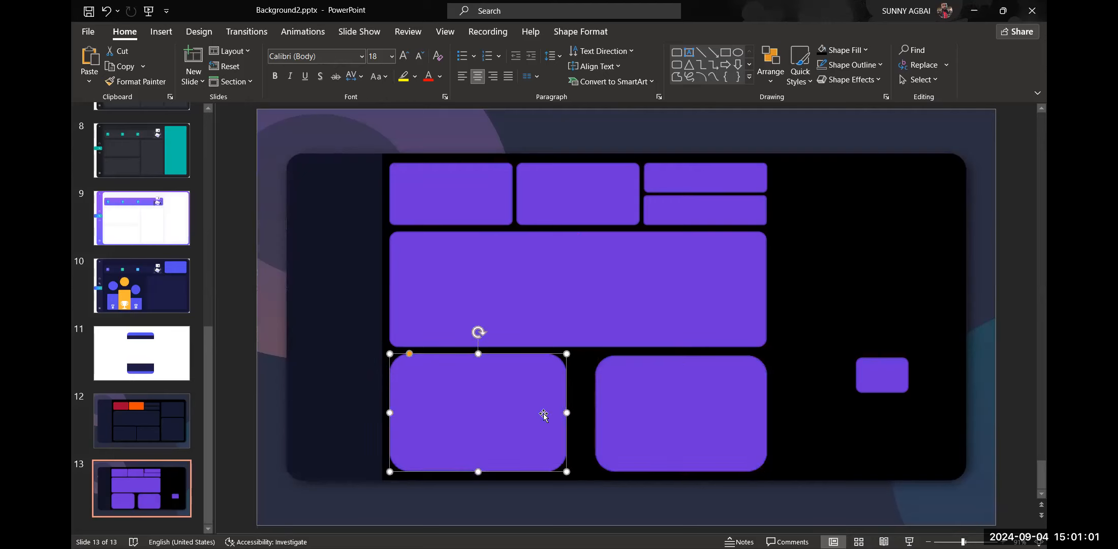
{"action": "left_click", "coordinate": [649, 410]}
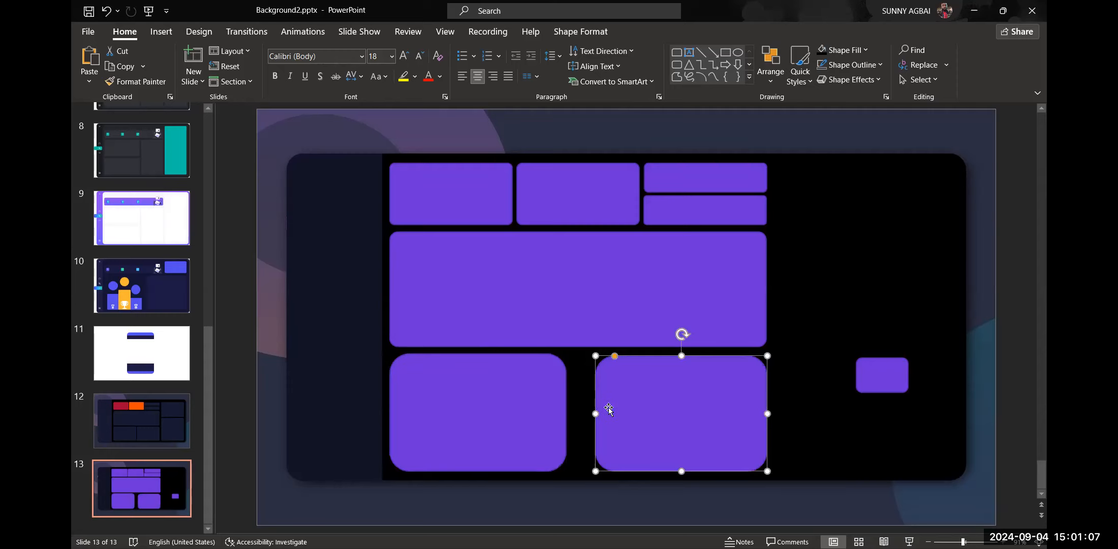
{"action": "left_click_drag", "start_coordinate": [544, 412], "coordinate": [560, 412]}
{"action": "key", "text": "ctrl+z"}
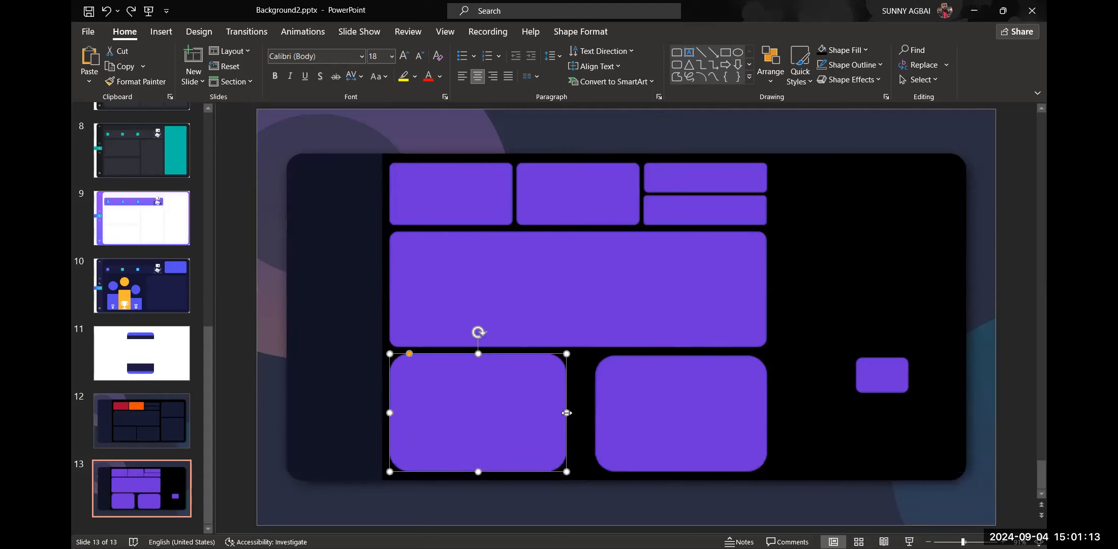
{"action": "left_click_drag", "start_coordinate": [567, 413], "coordinate": [580, 412]}
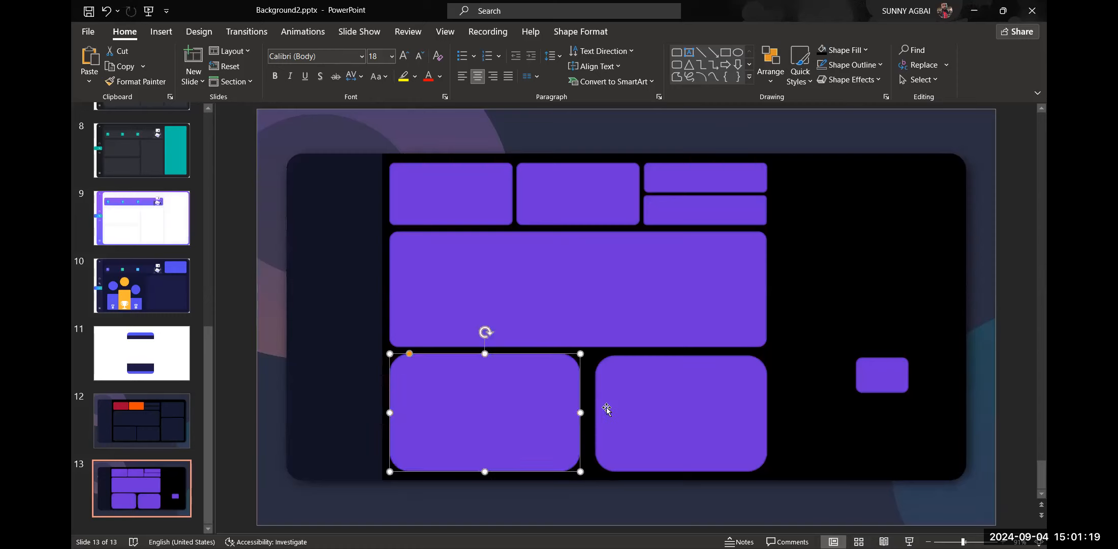
{"action": "left_click", "coordinate": [598, 410]}
{"action": "left_click_drag", "start_coordinate": [596, 412], "coordinate": [587, 412]}
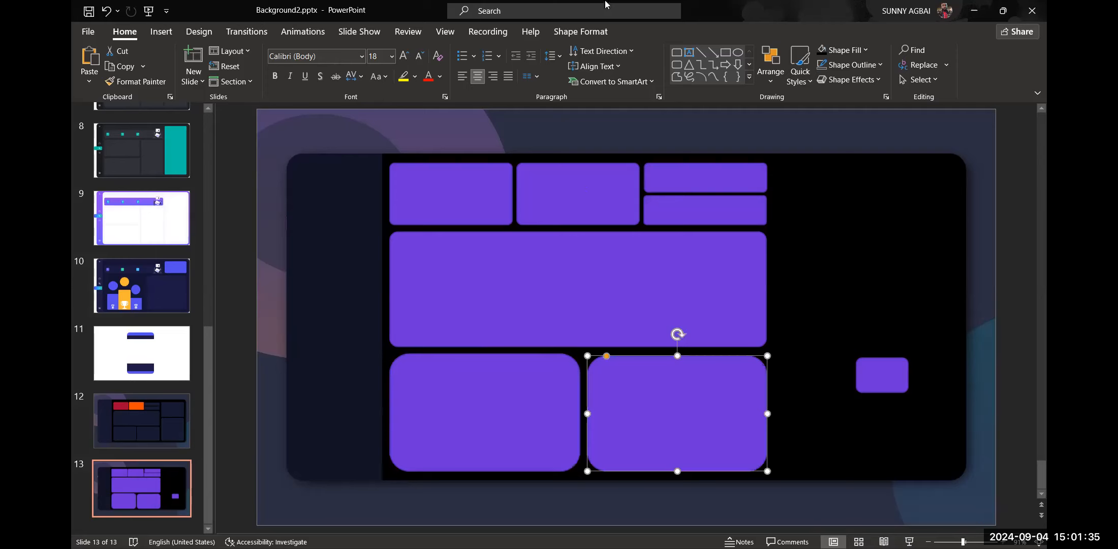
- Compare the height and width of the two large lower cards
{"action": "left_click", "coordinate": [600, 32]}
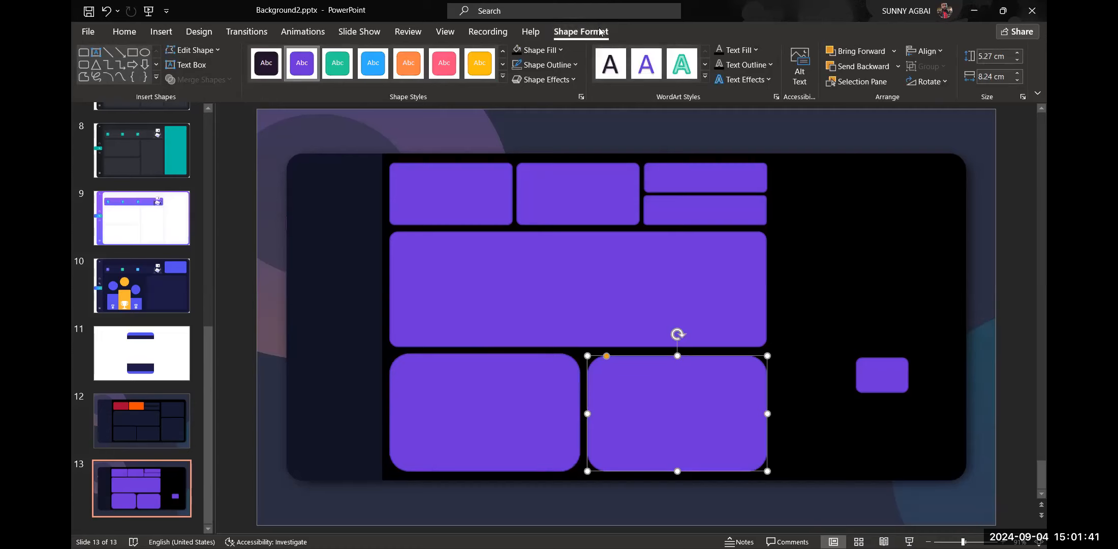
{"action": "left_click", "coordinate": [600, 32]}
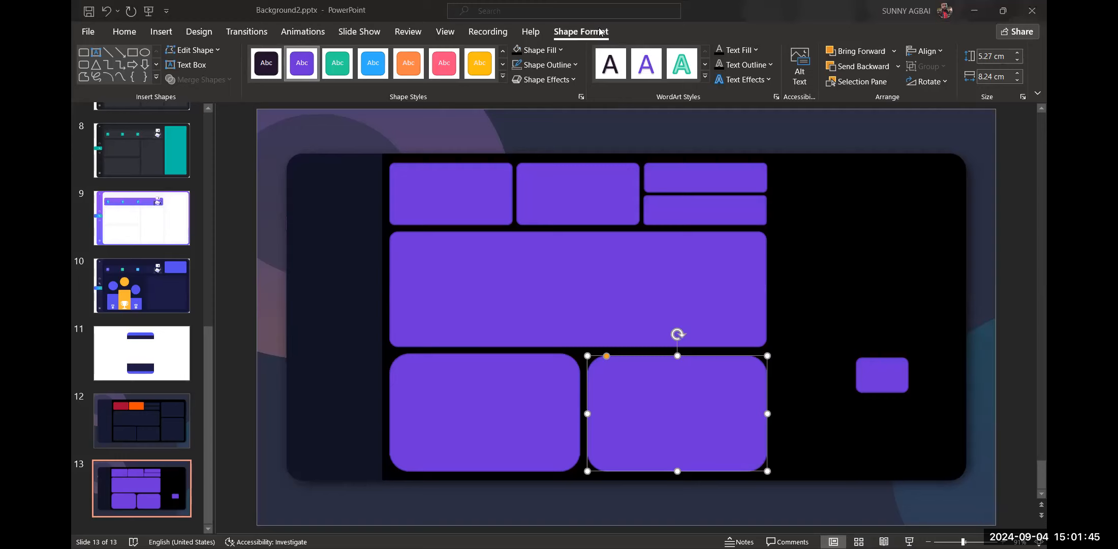
{"action": "left_click", "coordinate": [663, 24]}
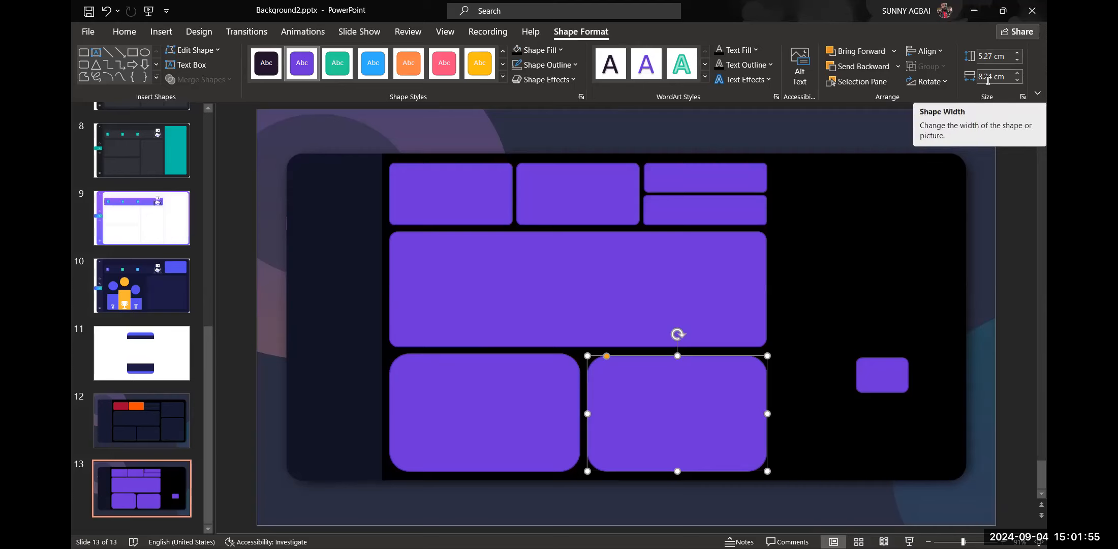
{"action": "left_click", "coordinate": [531, 425]}
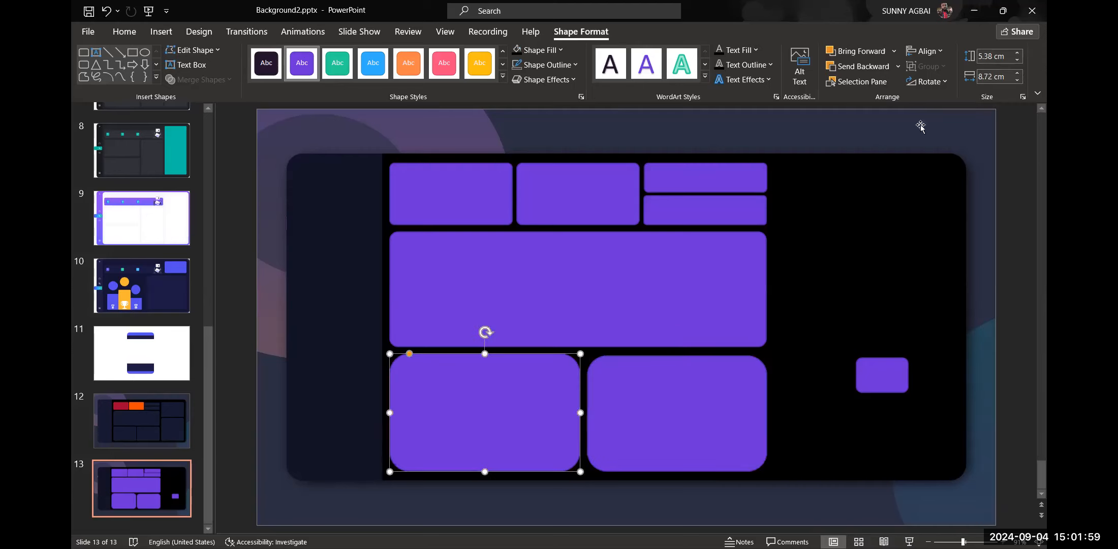
{"action": "left_click", "coordinate": [694, 396]}
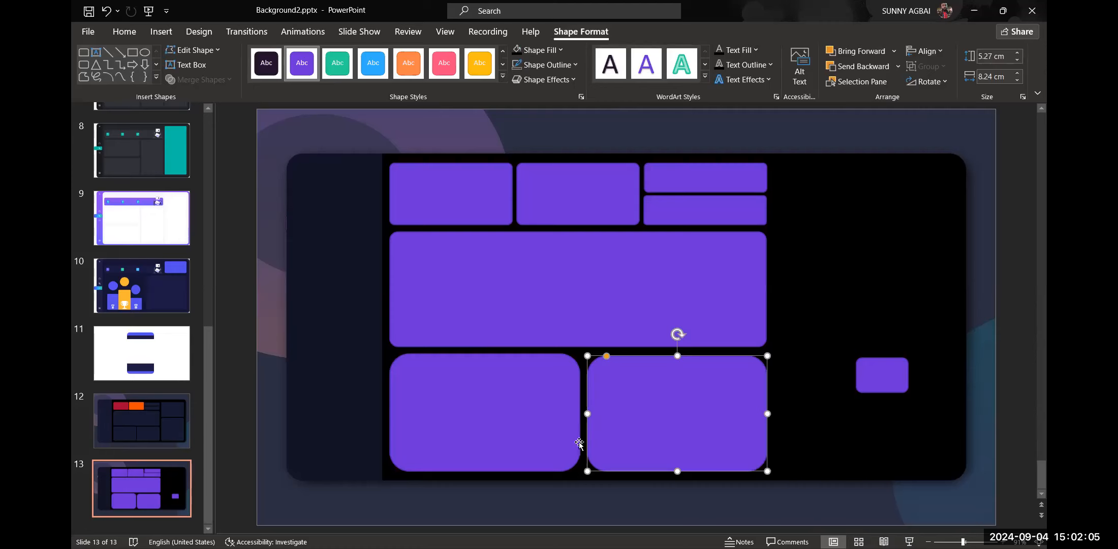
{"action": "left_click", "coordinate": [550, 428]}
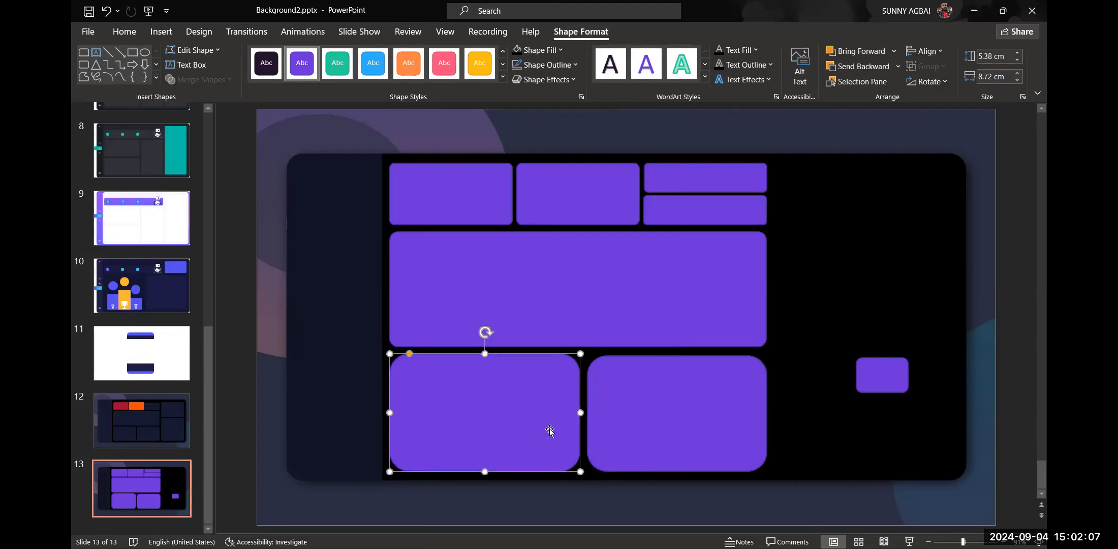
- Set the lower-middle card's height to 5.38 cm to match the lower-left card
{"action": "left_click", "coordinate": [619, 420]}
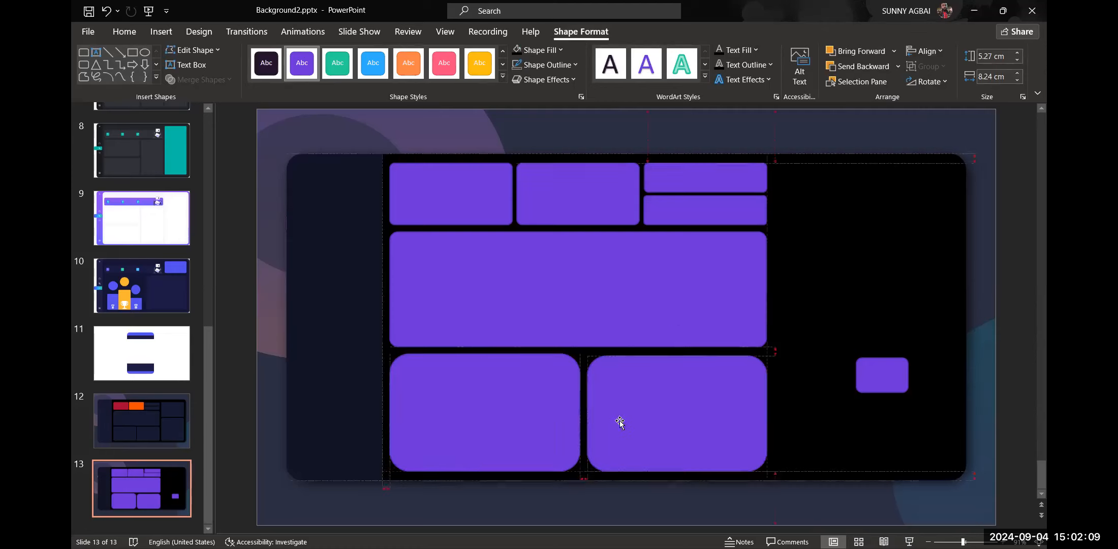
{"action": "left_click", "coordinate": [990, 56]}
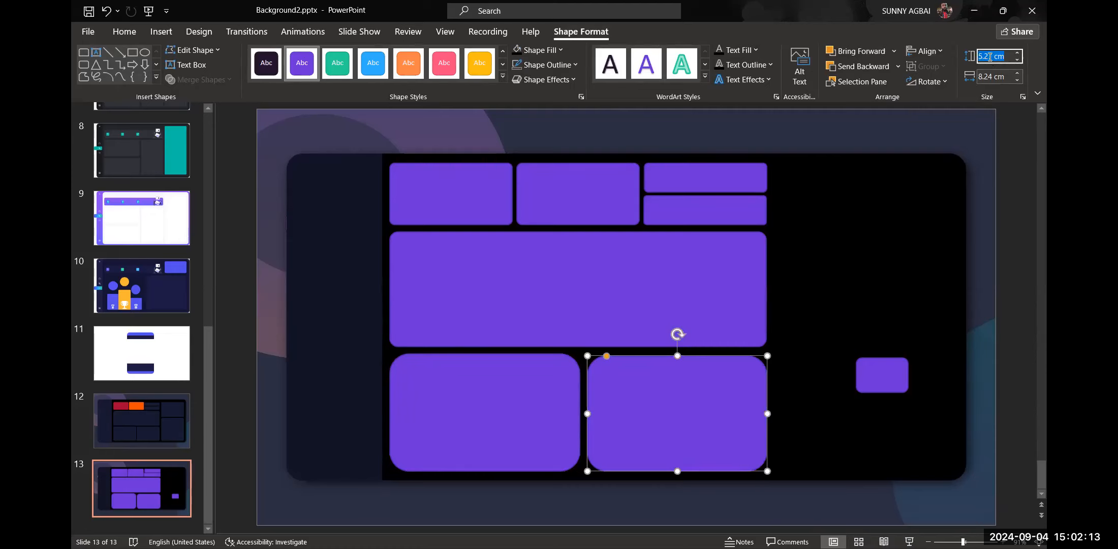
{"action": "key", "text": "Right"}
{"action": "key", "text": "Return"}
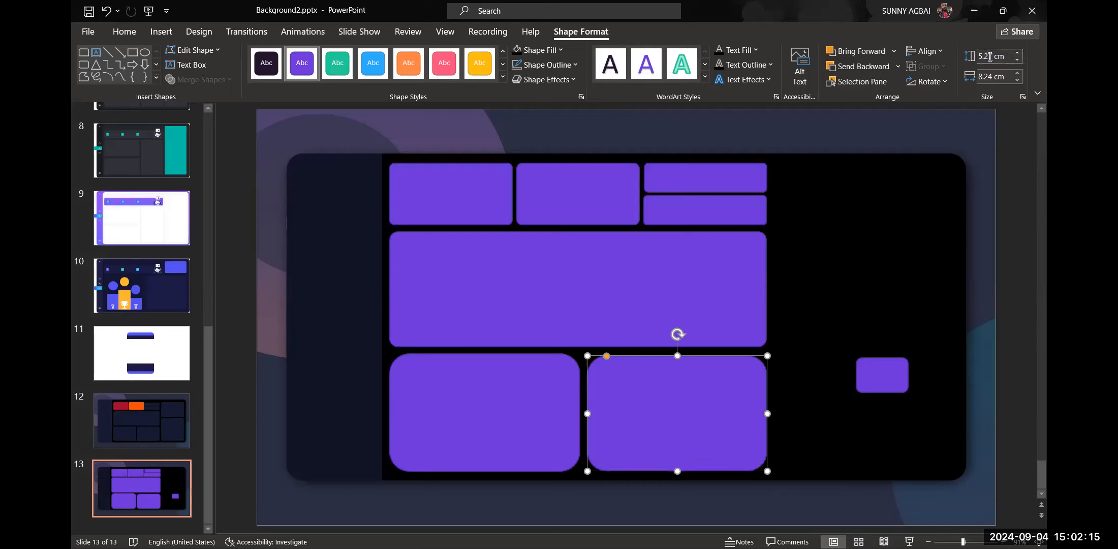
{"action": "left_click", "coordinate": [990, 56]}
{"action": "key", "text": "BackSpace"}
{"action": "key", "text": "BackSpace"}
{"action": "type", "text": "38"}
{"action": "key", "text": "Return"}
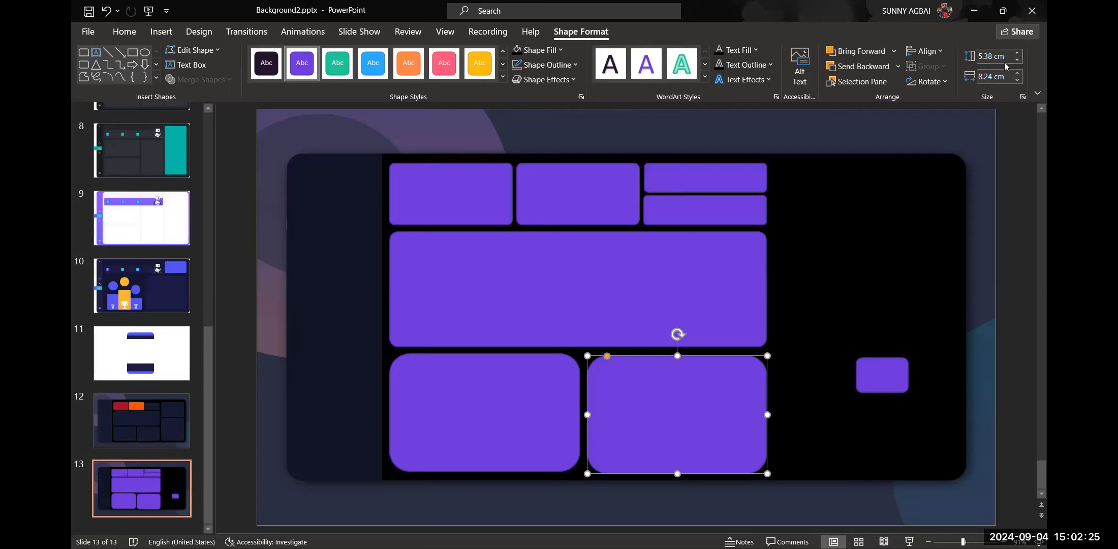
- Check the lower-left card's size, and set the lower-middle card's width to 8.3 cm
{"action": "left_click", "coordinate": [546, 389]}
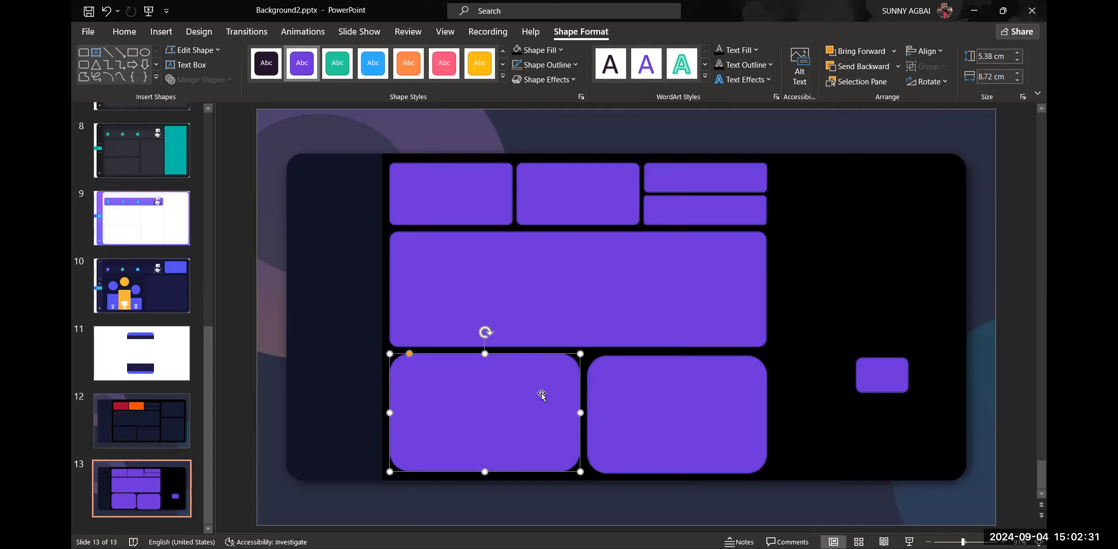
{"action": "left_click", "coordinate": [649, 411]}
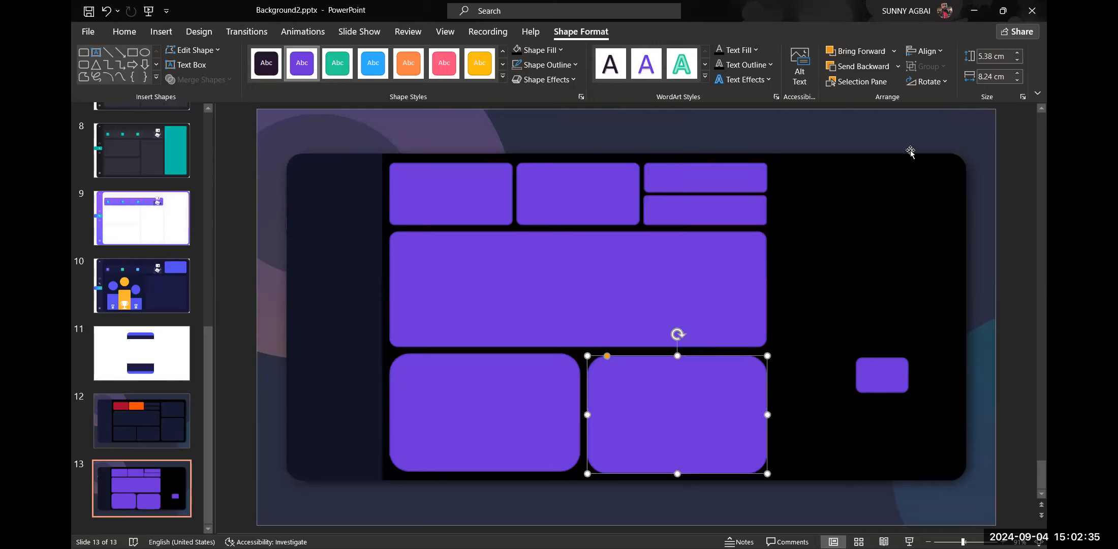
{"action": "left_click", "coordinate": [989, 74]}
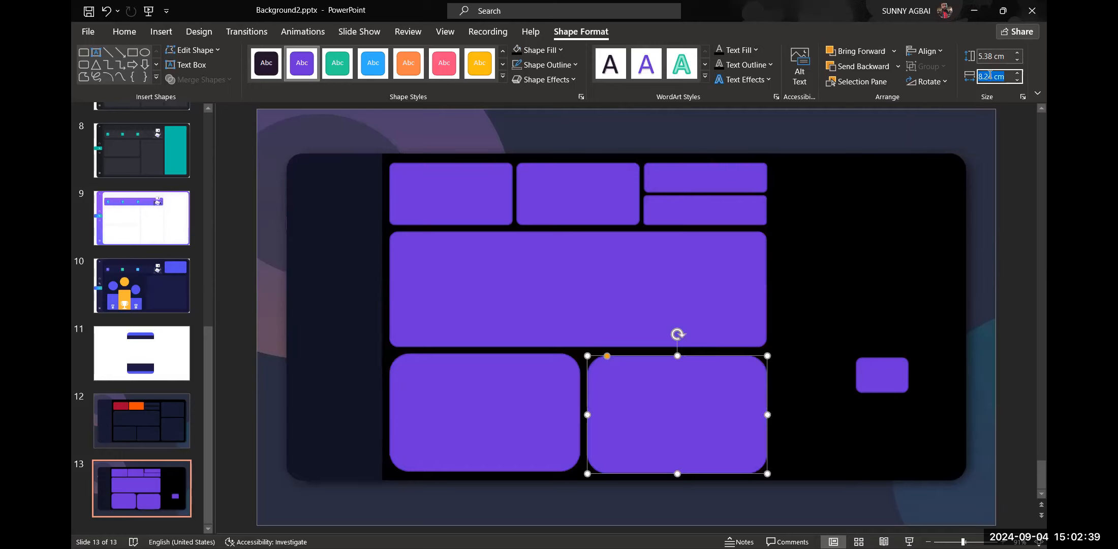
{"action": "key", "text": "End"}
{"action": "key", "text": "BackSpace"}
{"action": "key", "text": "BackSpace"}
{"action": "type", "text": "3"}
{"action": "key", "text": "Return"}
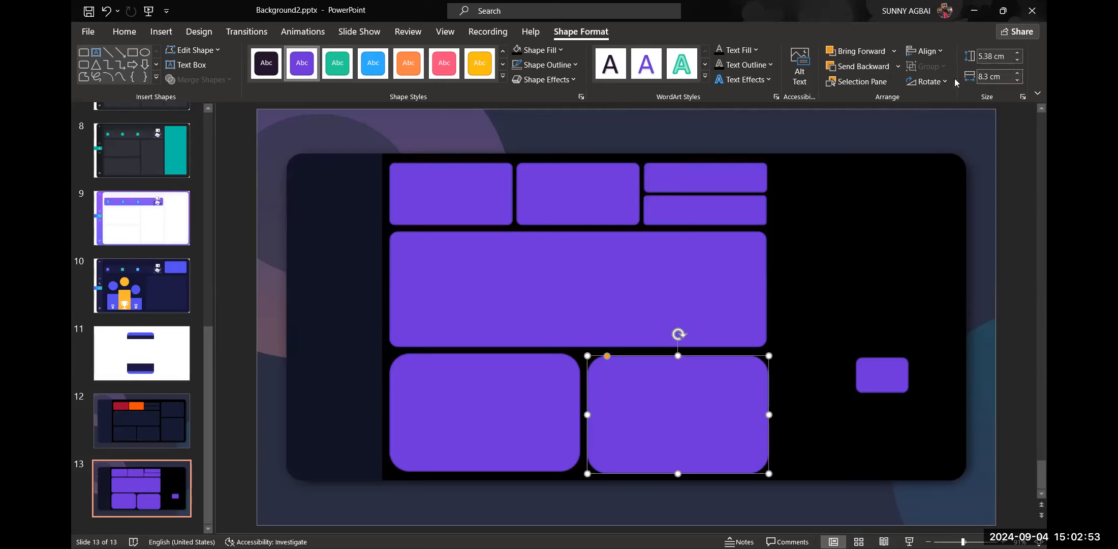
- Set the width of both the lower-left card and the lower-middle card to 8.7 cm
{"action": "left_click", "coordinate": [519, 414]}
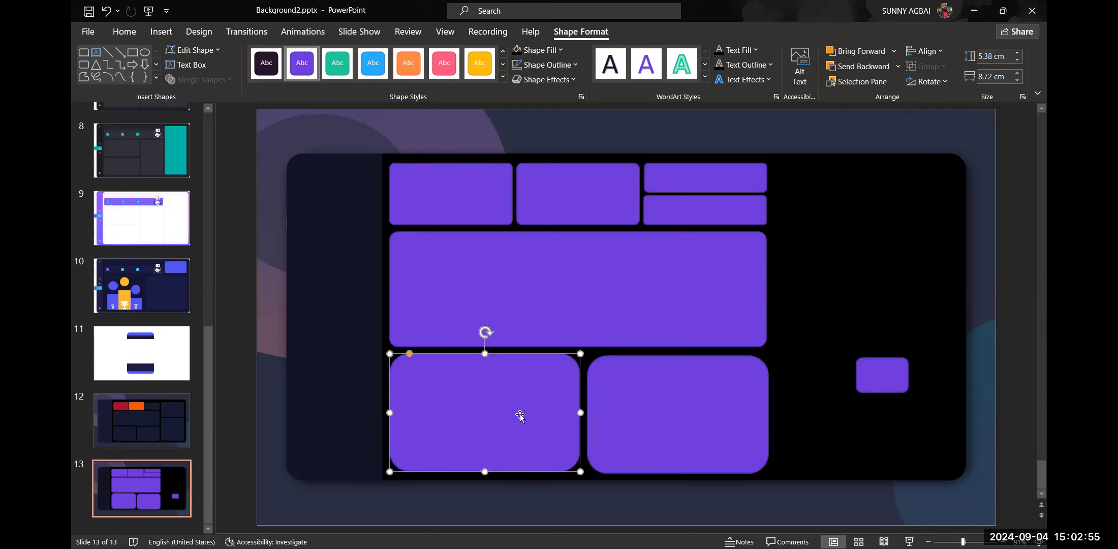
{"action": "left_click", "coordinate": [990, 76]}
{"action": "key", "text": "BackSpace"}
{"action": "type", "text": "8.7"}
{"action": "key", "text": "Return"}
{"action": "left_click", "coordinate": [730, 421]}
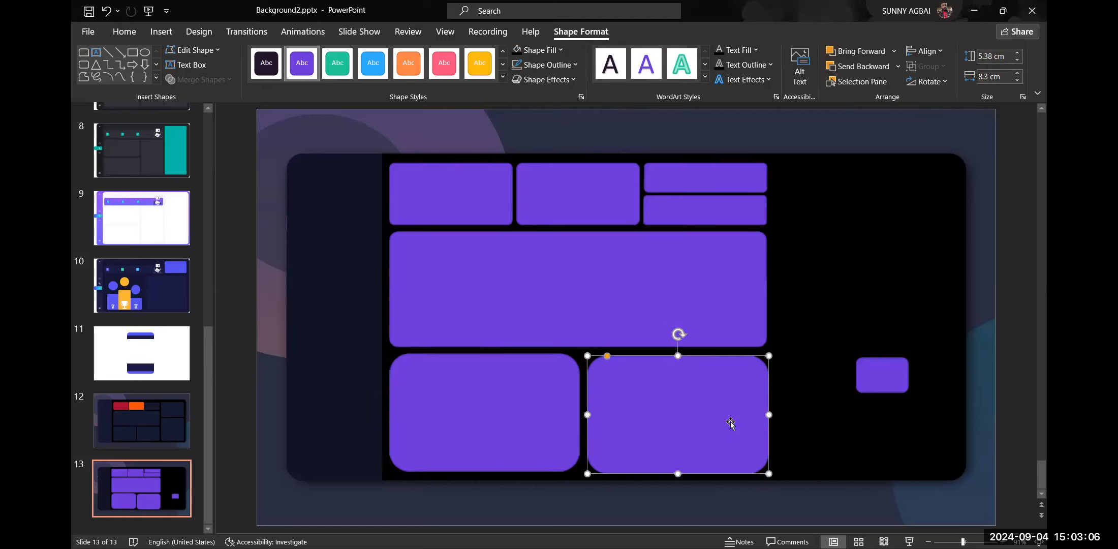
{"action": "left_click", "coordinate": [989, 76]}
{"action": "type", "text": "8.70"}
{"action": "key", "text": "Return"}
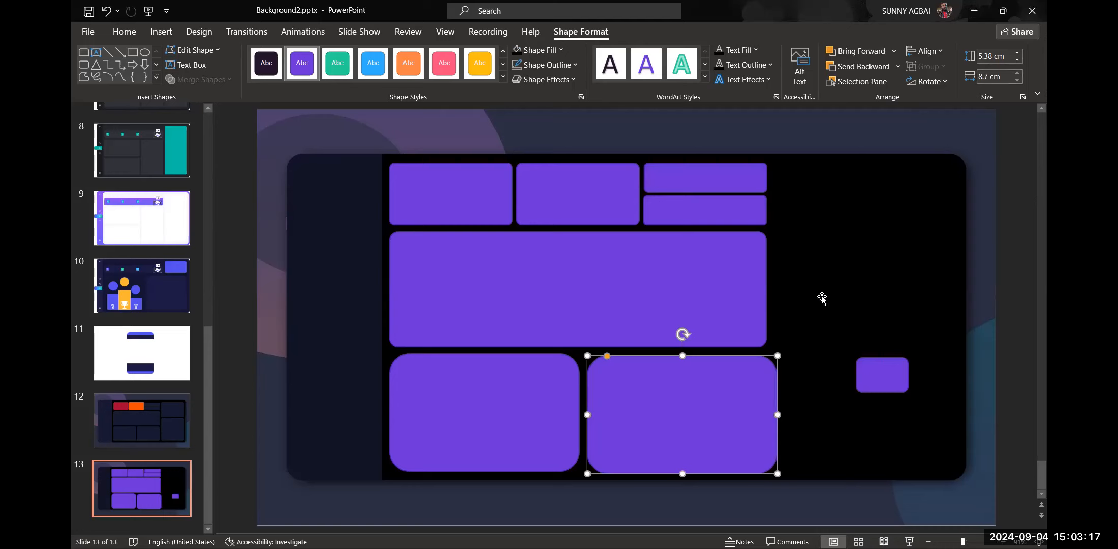
- Compare the two large lower cards, set the lower-left card's width to 8.5 cm and select the lower-middle card
{"action": "left_click", "coordinate": [797, 394]}
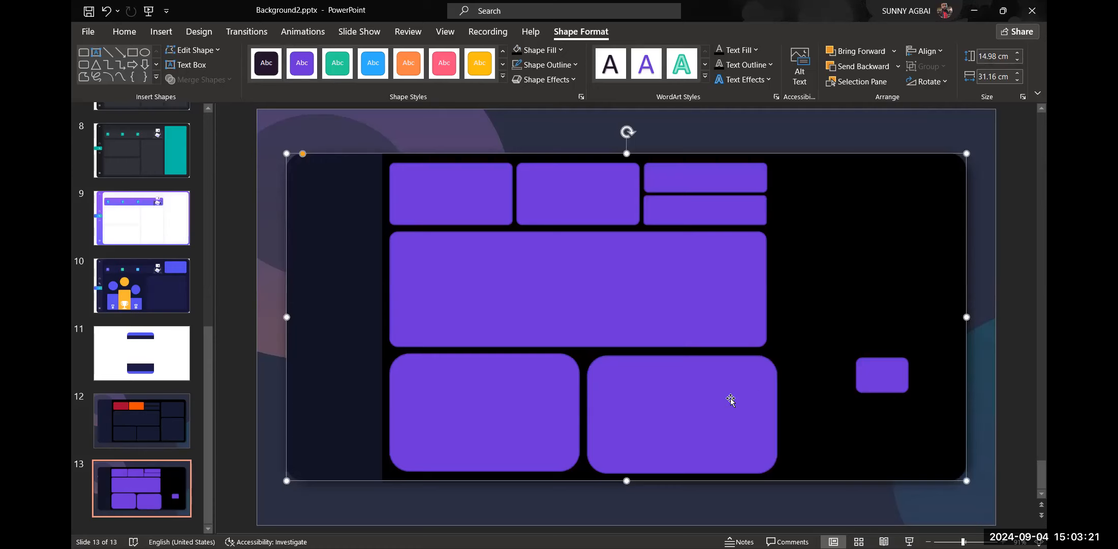
{"action": "left_click", "coordinate": [522, 412]}
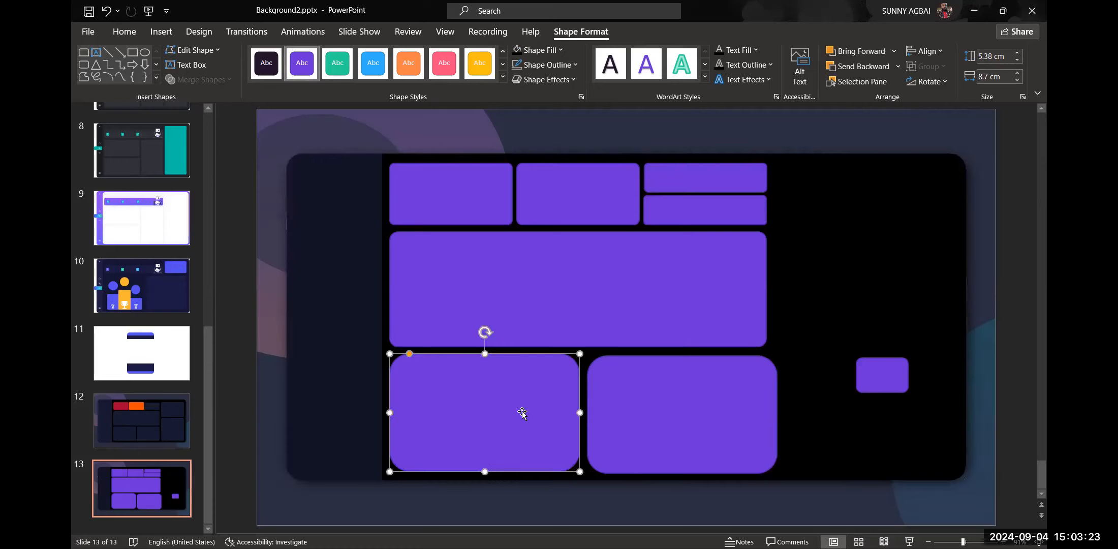
{"action": "left_click", "coordinate": [606, 398]}
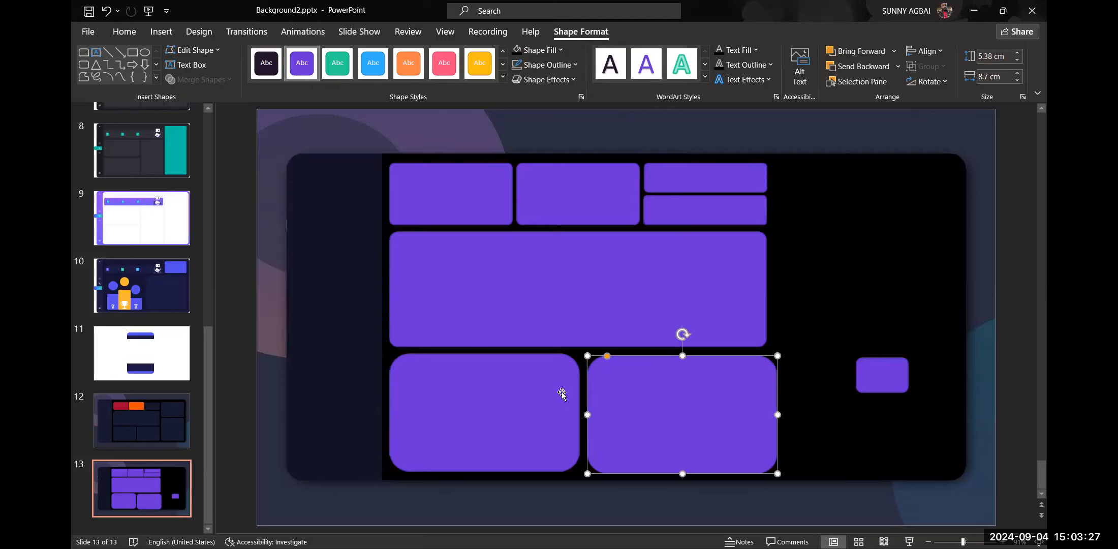
{"action": "left_click", "coordinate": [543, 395]}
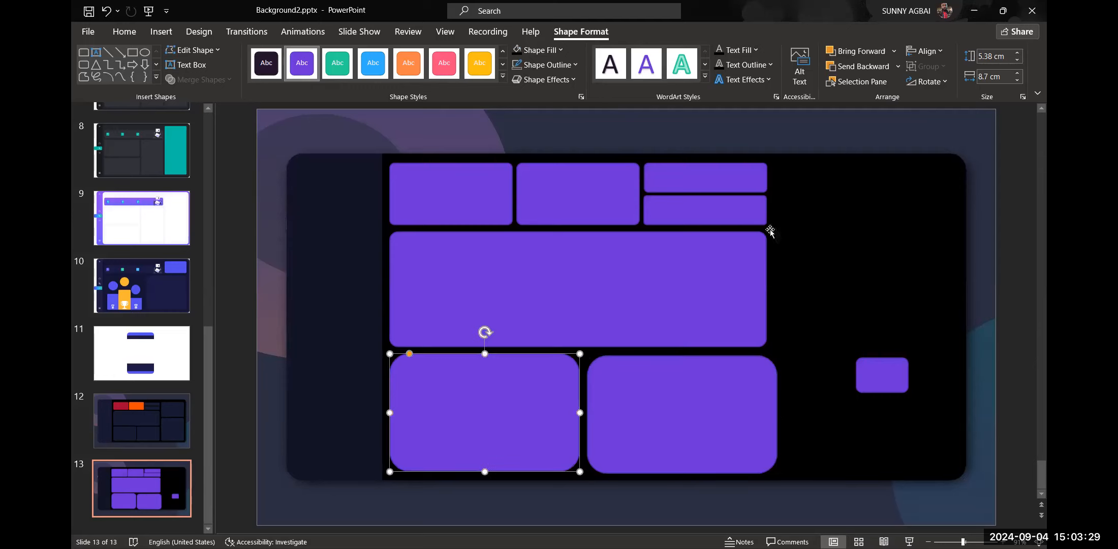
{"action": "left_click", "coordinate": [987, 75]}
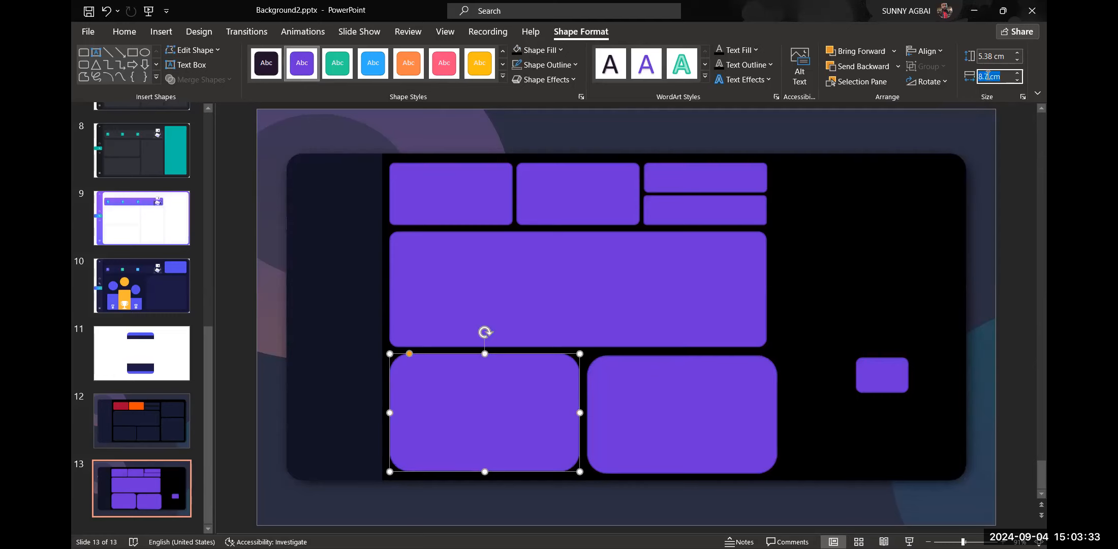
{"action": "type", "text": "8.5"}
{"action": "key", "text": "Return"}
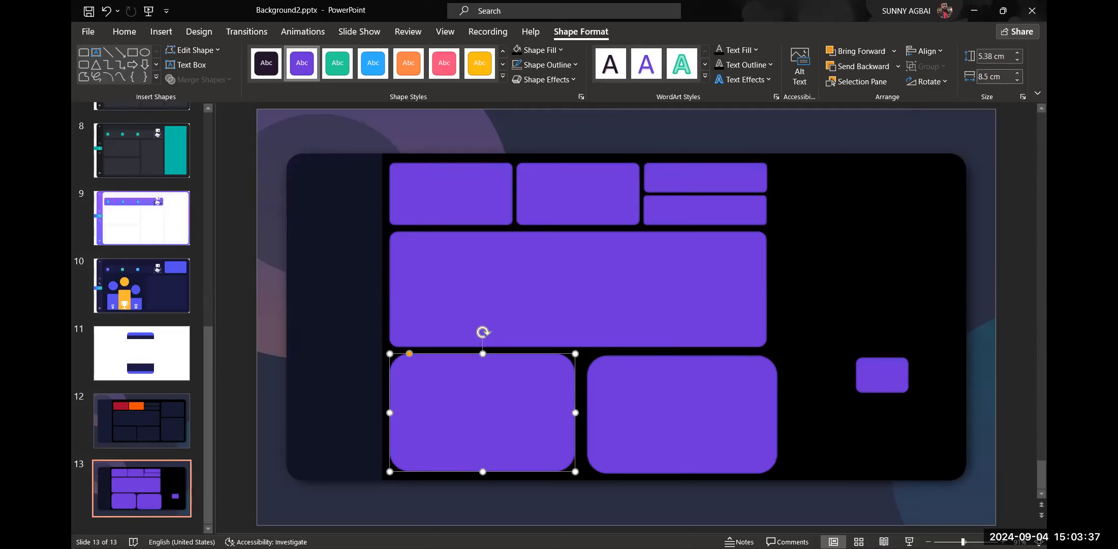
{"action": "left_click", "coordinate": [710, 415]}
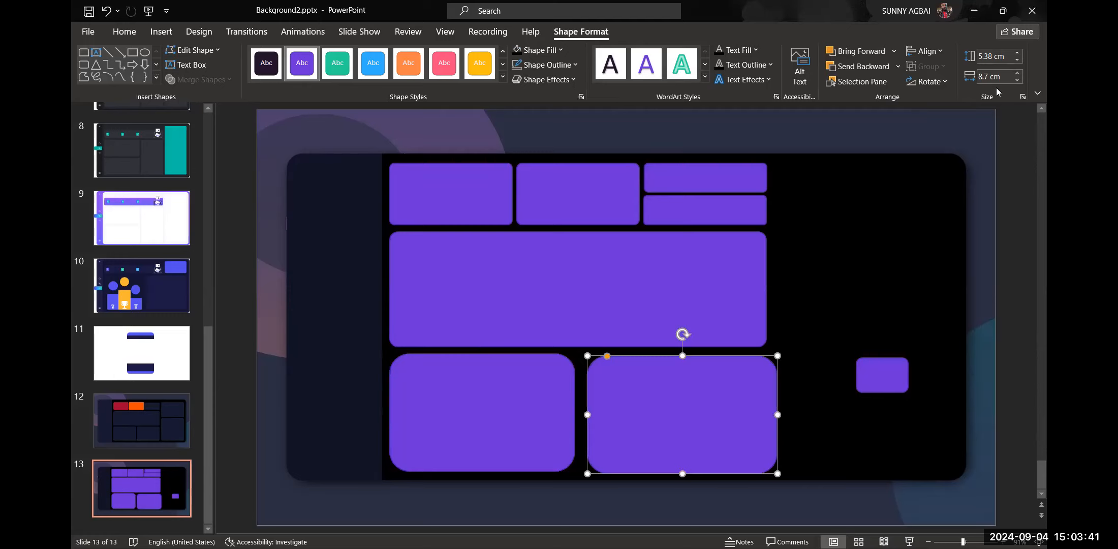
- Set the lower-middle card's width to 8.5 cm and move it flush with the wide card's right edge
{"action": "left_click", "coordinate": [985, 76]}
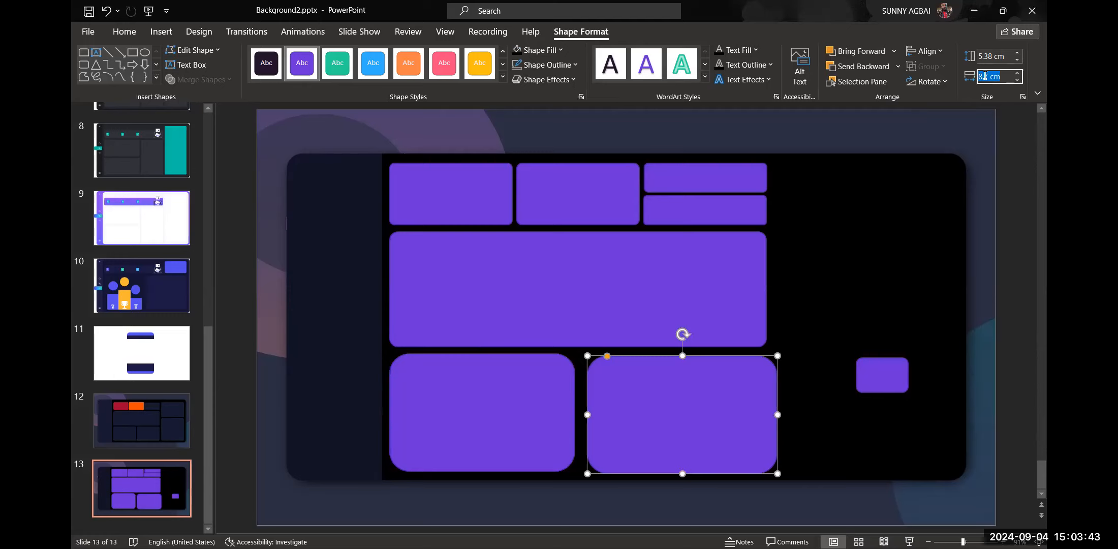
{"action": "type", "text": "8.5"}
{"action": "key", "text": "Return"}
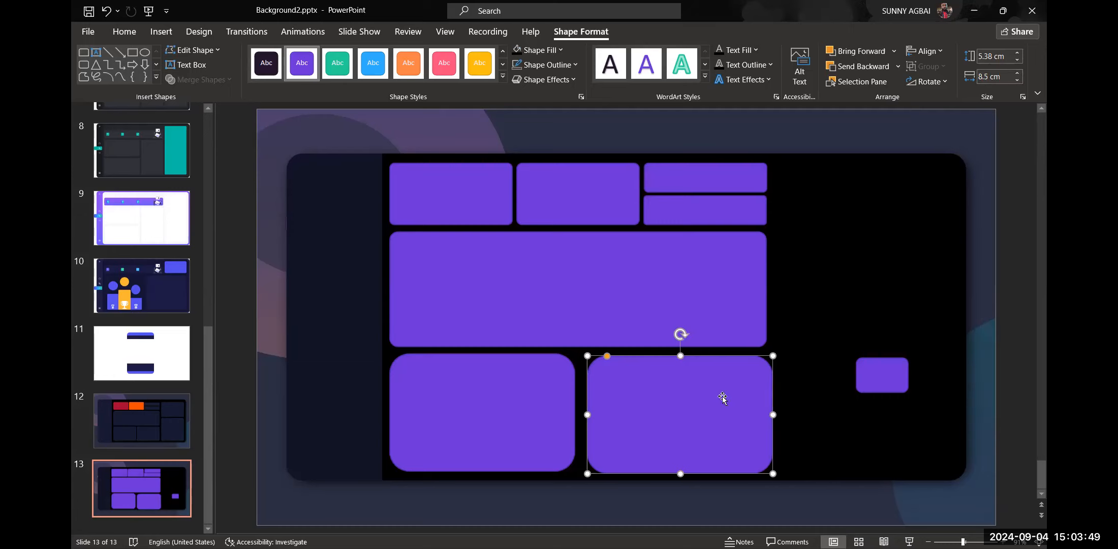
{"action": "left_click_drag", "start_coordinate": [722, 396], "coordinate": [716, 395]}
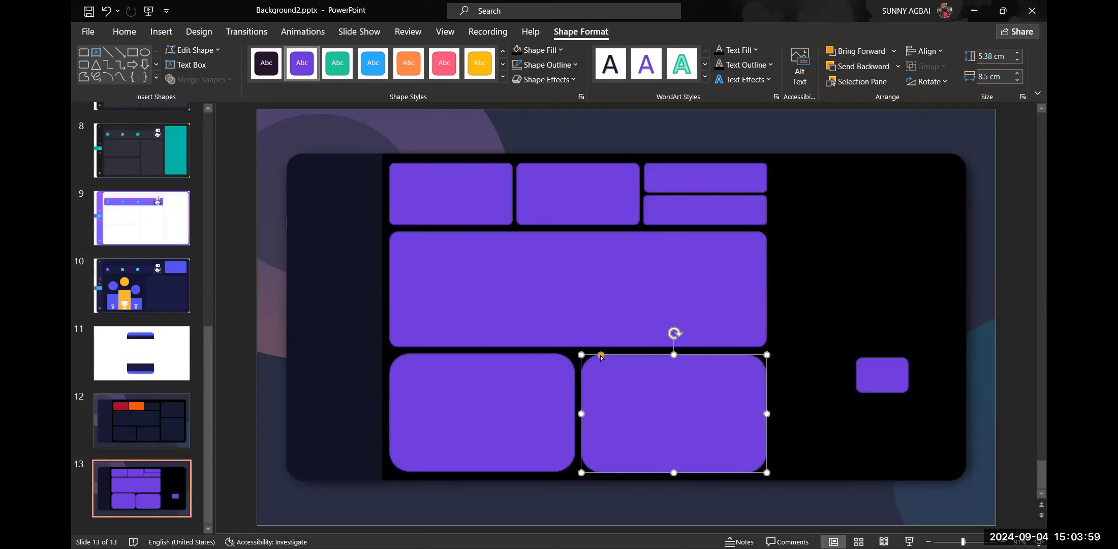
- Reduce the corner rounding of the lower-middle and lower-left cards to match the other cards
{"action": "left_click_drag", "start_coordinate": [601, 357], "coordinate": [589, 356]}
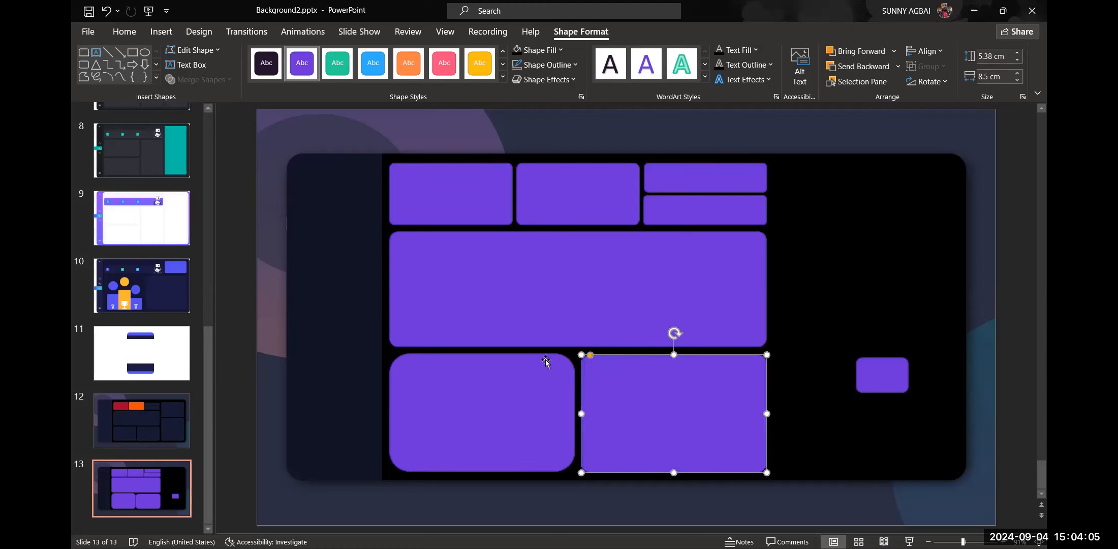
{"action": "left_click", "coordinate": [520, 371]}
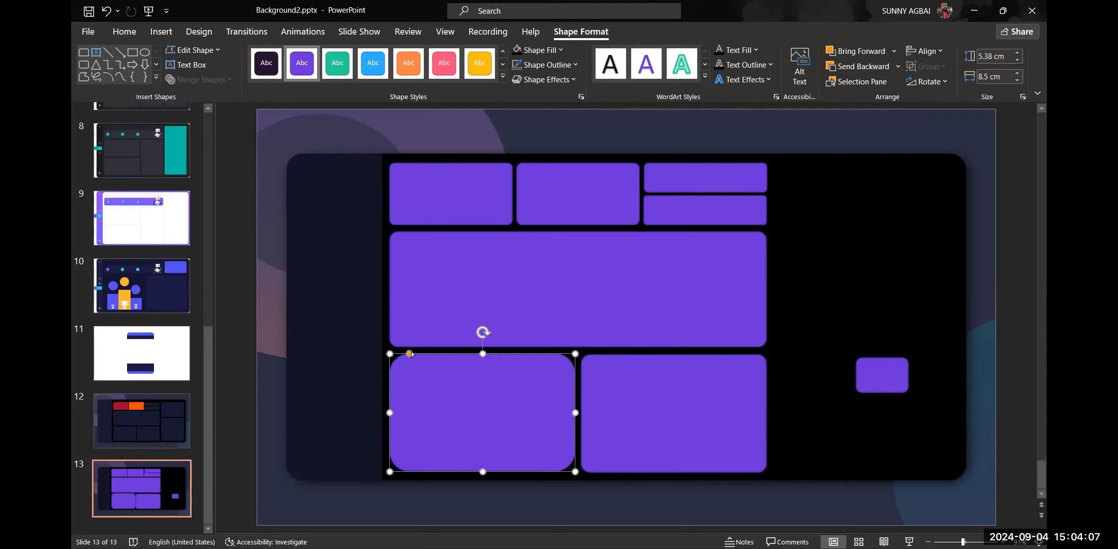
{"action": "left_click_drag", "start_coordinate": [411, 354], "coordinate": [399, 355]}
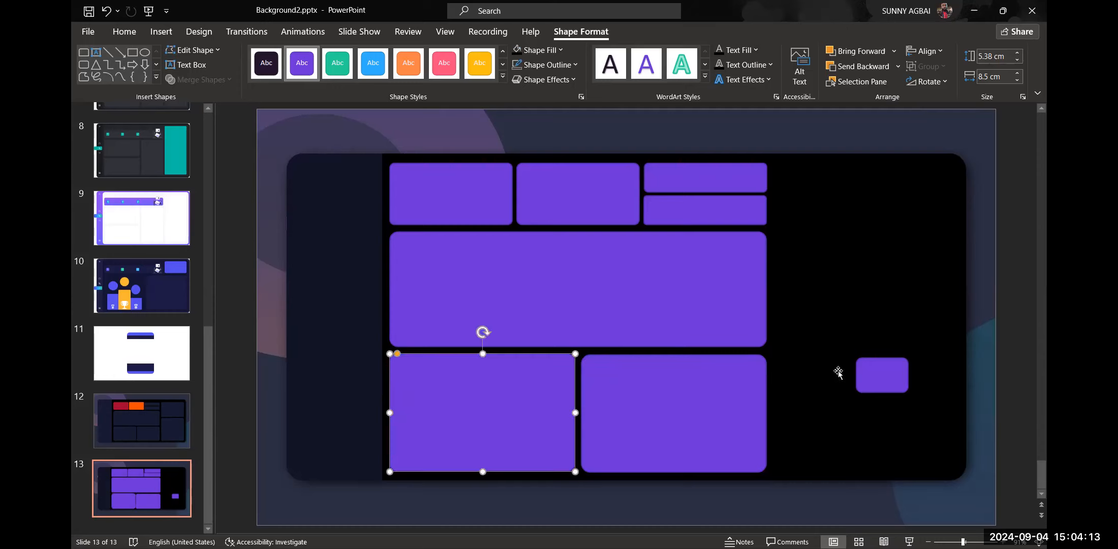
- Check the layout on slide 12, and on slide 13 stretch the small spare card into a tall card filling the right column's lower part
{"action": "left_click", "coordinate": [144, 434]}
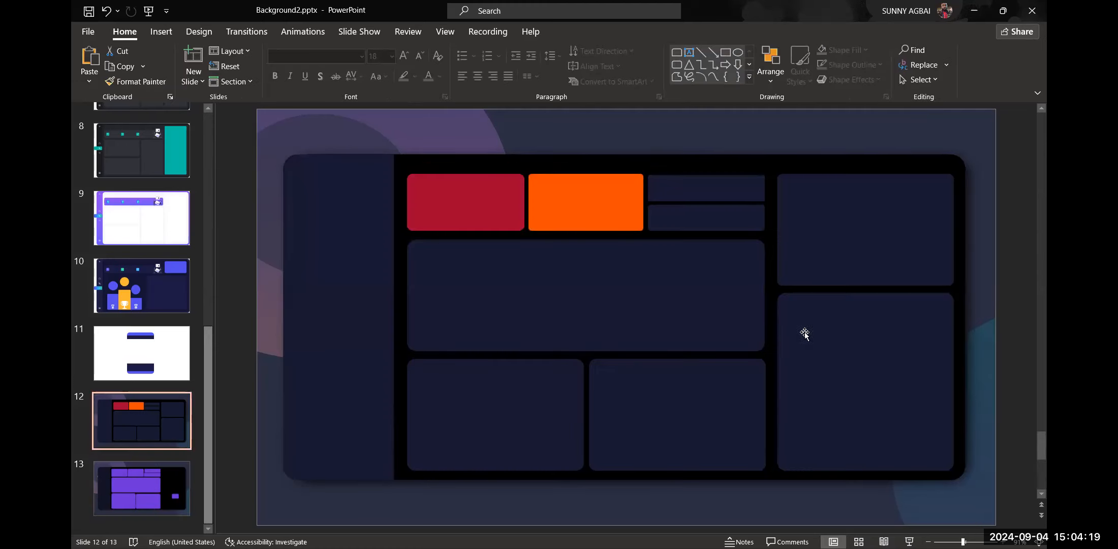
{"action": "left_click", "coordinate": [156, 484]}
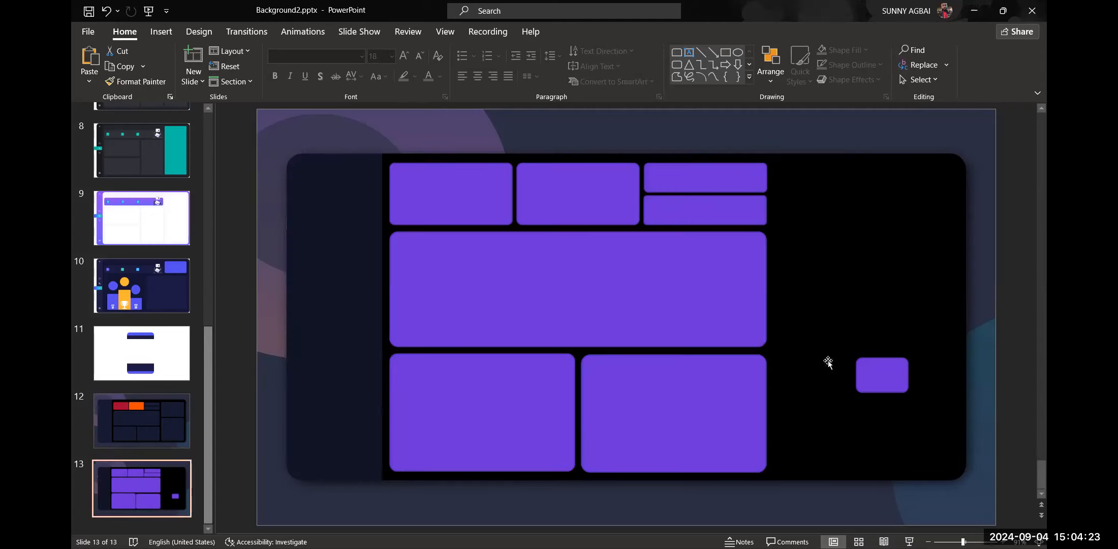
{"action": "left_click", "coordinate": [866, 379]}
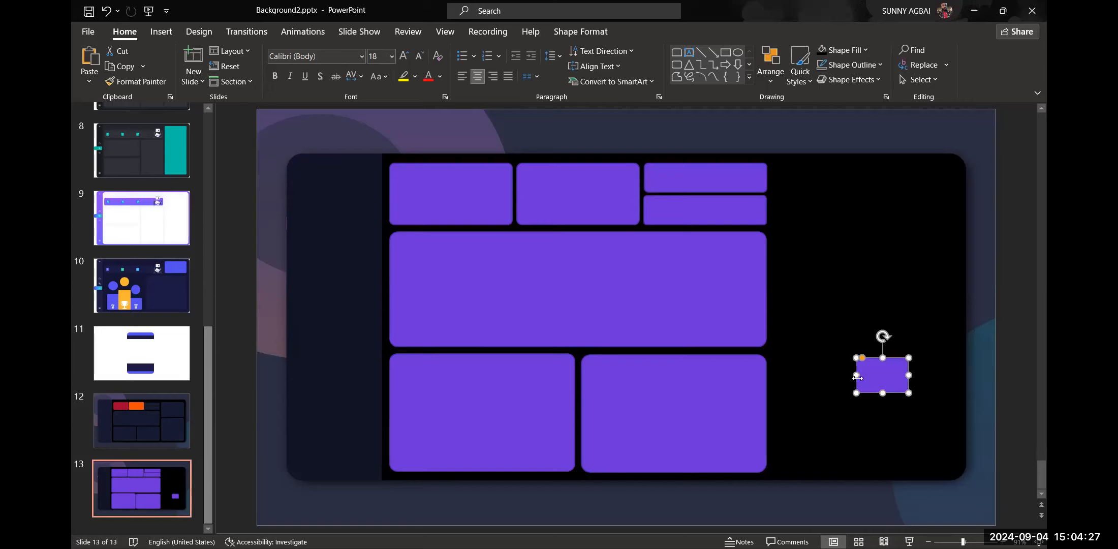
{"action": "left_click_drag", "start_coordinate": [856, 375], "coordinate": [774, 376]}
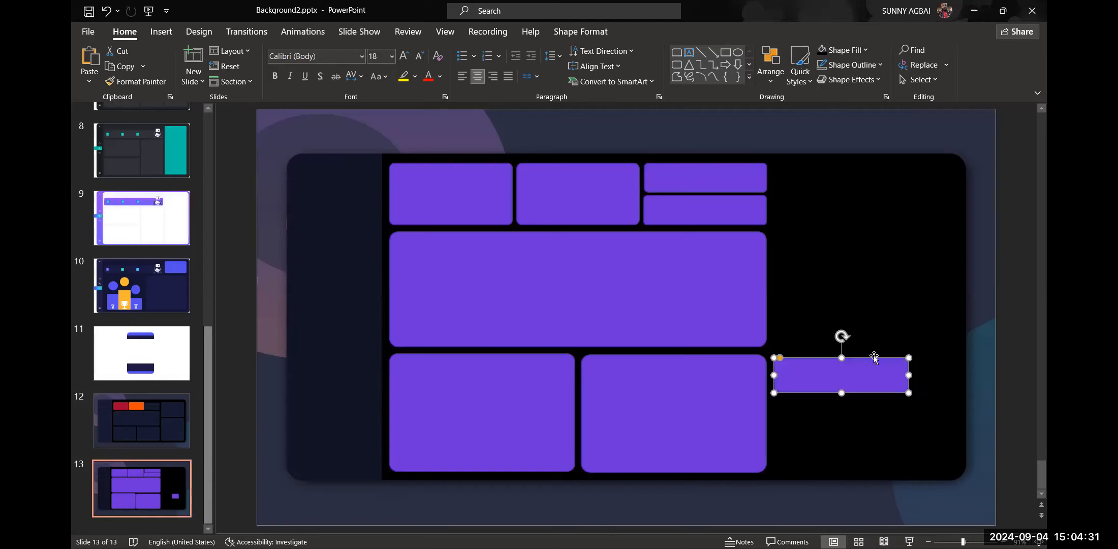
{"action": "left_click_drag", "start_coordinate": [908, 374], "coordinate": [960, 368]}
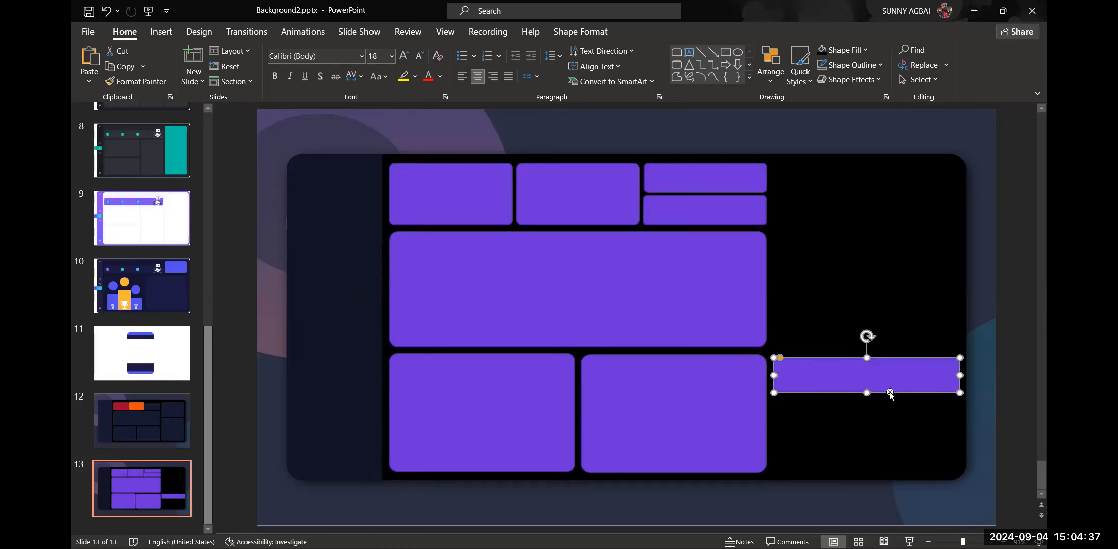
{"action": "left_click_drag", "start_coordinate": [867, 393], "coordinate": [877, 471]}
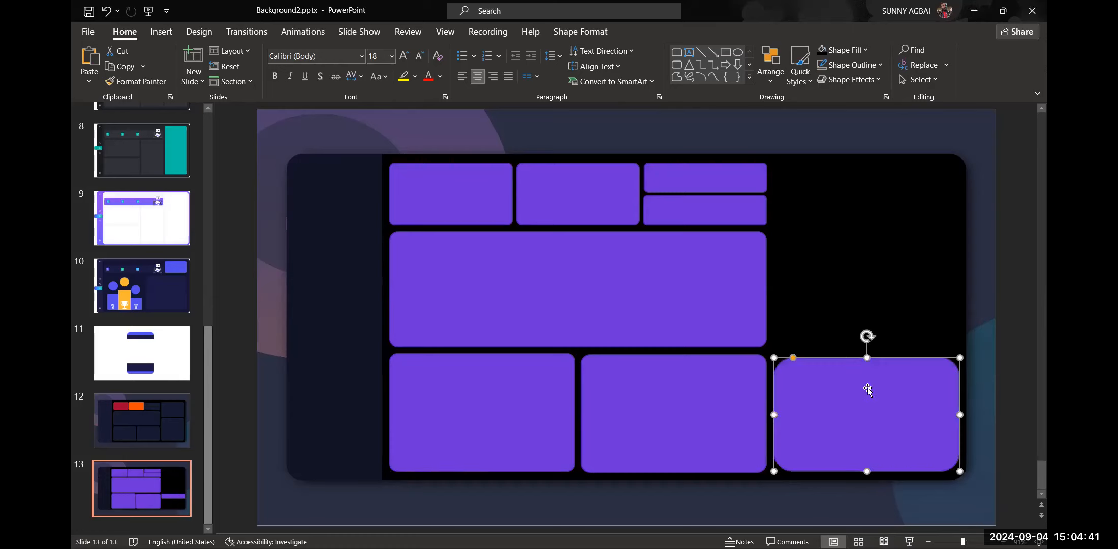
{"action": "left_click_drag", "start_coordinate": [866, 357], "coordinate": [839, 273]}
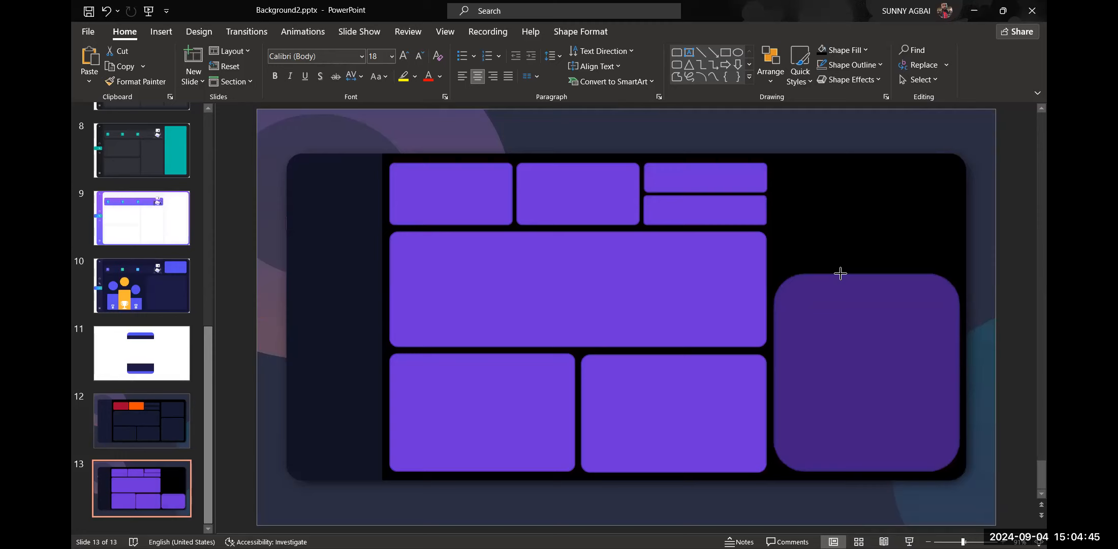
{"action": "left_click_drag", "start_coordinate": [840, 273], "coordinate": [840, 279]}
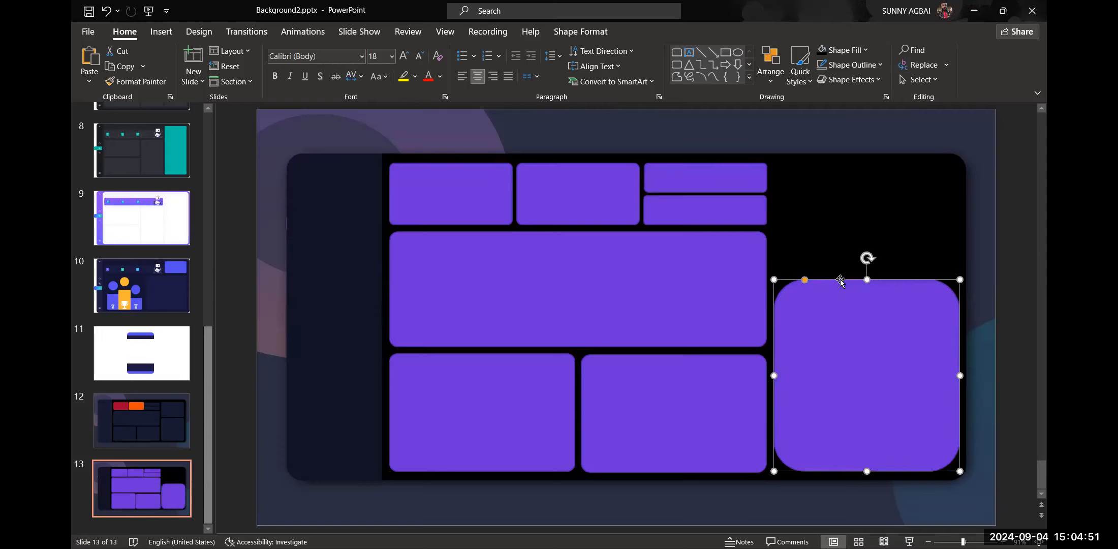
- Duplicate the tall right card, fit the copy above it at the same width, and leave a gap between the two cards
{"action": "left_click_drag", "start_coordinate": [839, 342], "coordinate": [906, 371]}
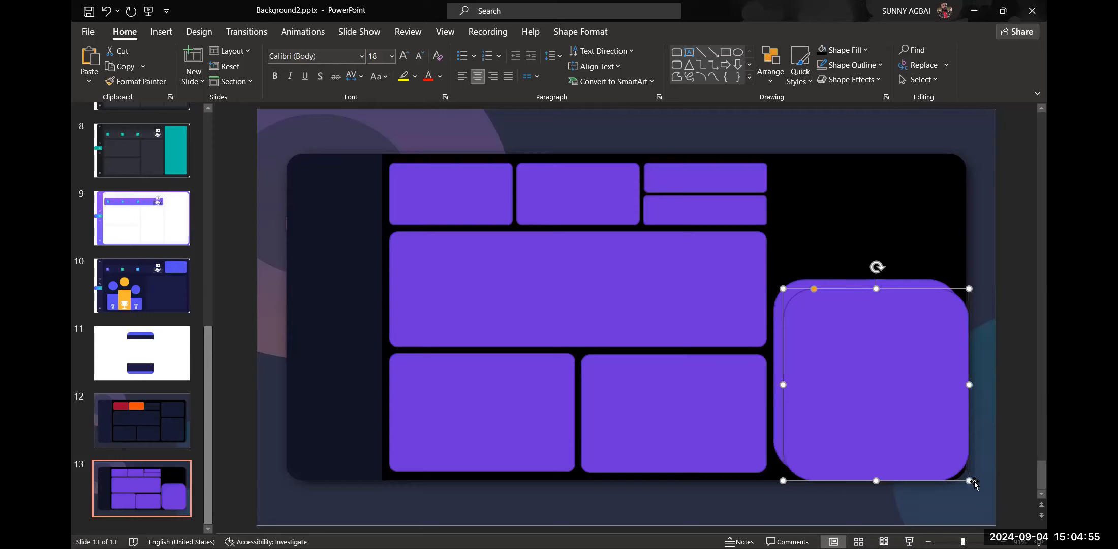
{"action": "left_click_drag", "start_coordinate": [969, 480], "coordinate": [936, 410]}
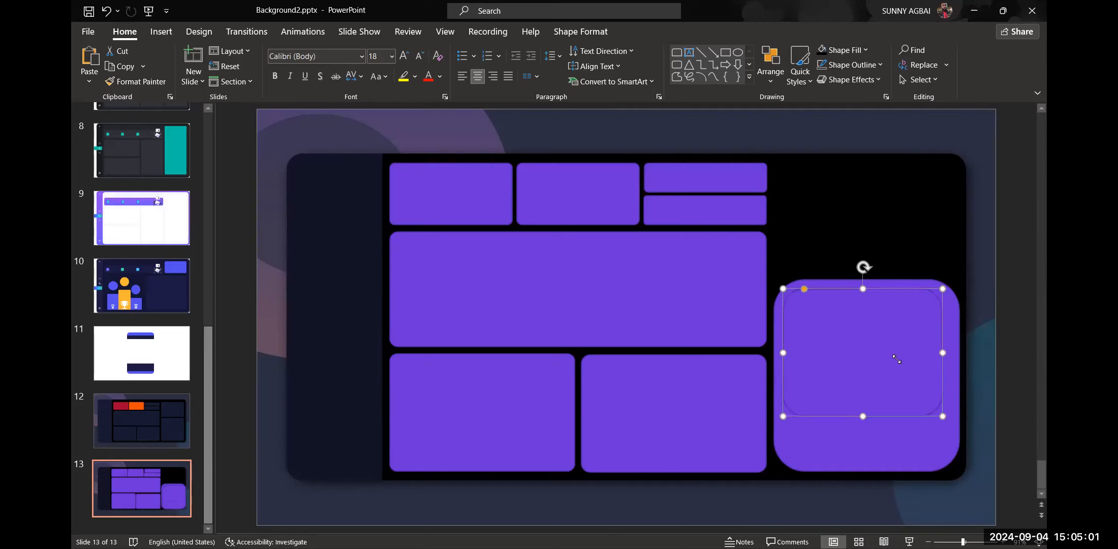
{"action": "left_click_drag", "start_coordinate": [893, 347], "coordinate": [890, 230]}
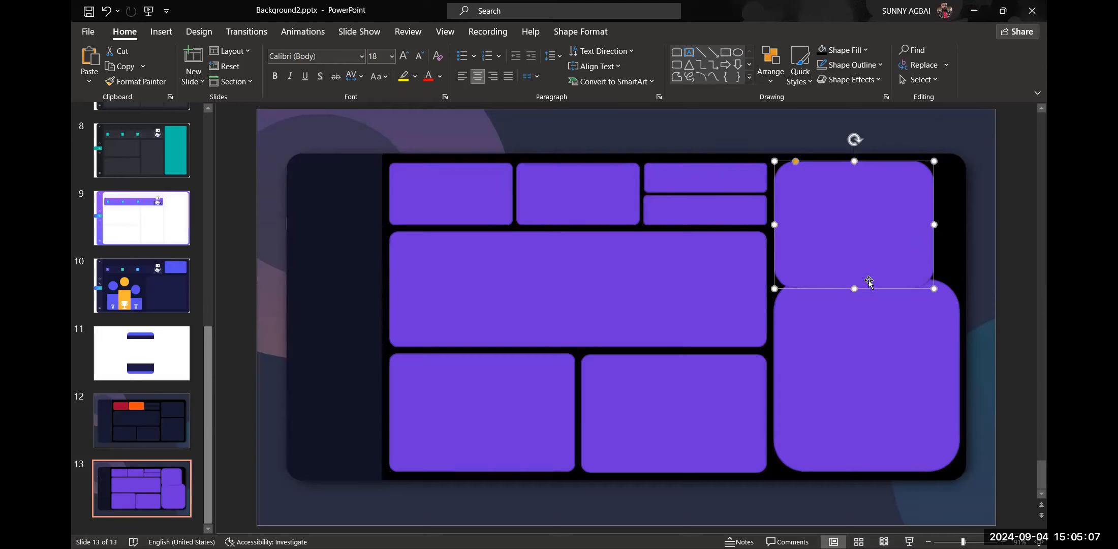
{"action": "left_click_drag", "start_coordinate": [854, 161], "coordinate": [854, 163]}
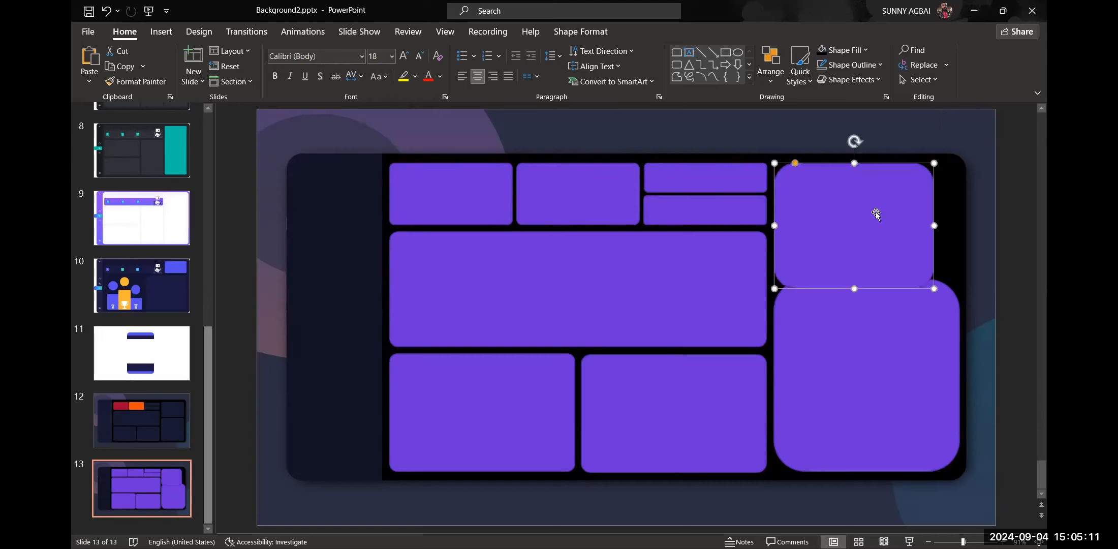
{"action": "left_click_drag", "start_coordinate": [933, 225], "coordinate": [959, 226]}
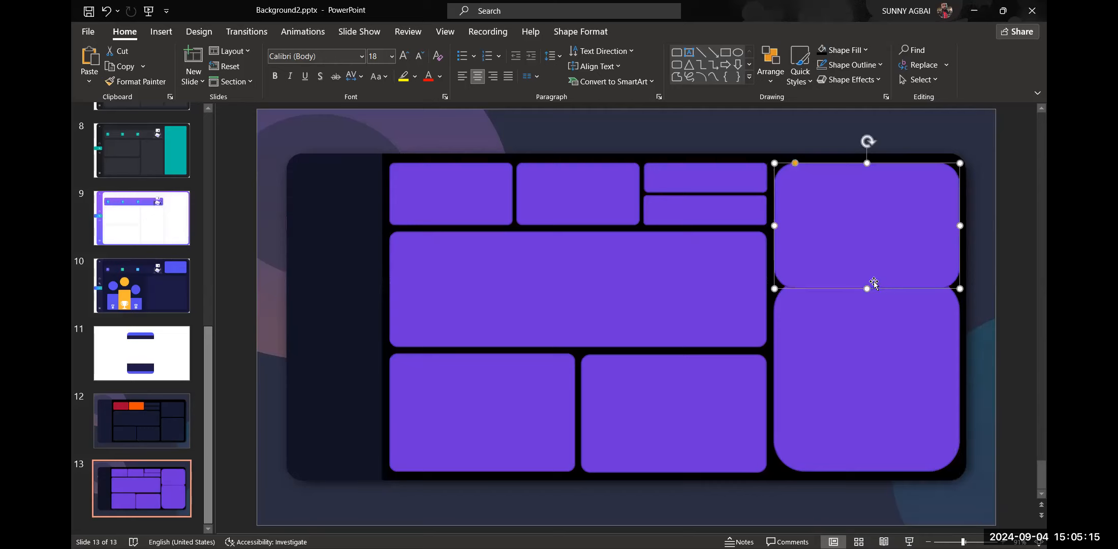
{"action": "left_click_drag", "start_coordinate": [868, 288], "coordinate": [864, 279]}
{"action": "left_click", "coordinate": [863, 294]}
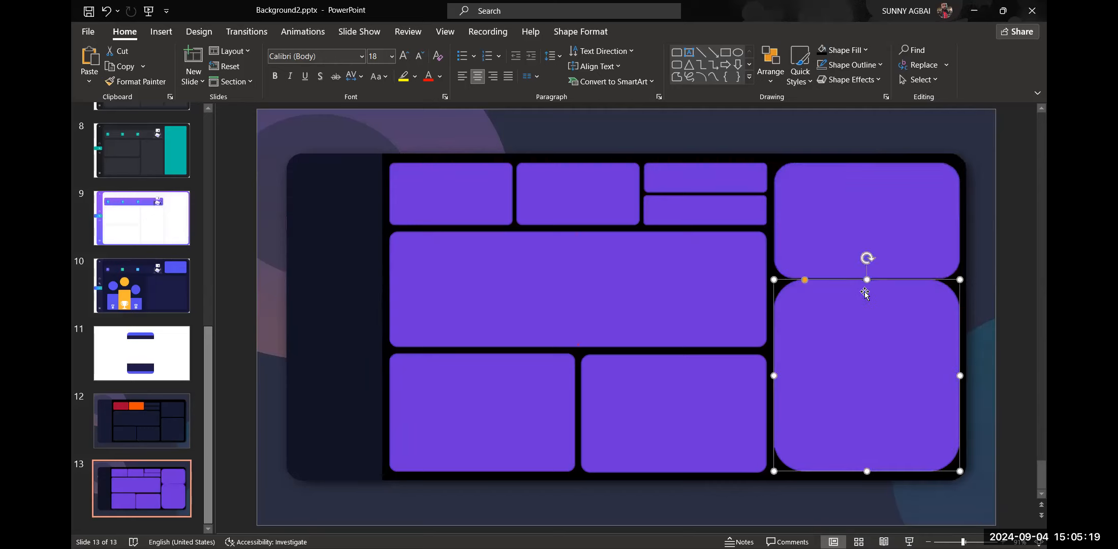
{"action": "left_click_drag", "start_coordinate": [867, 280], "coordinate": [867, 287]}
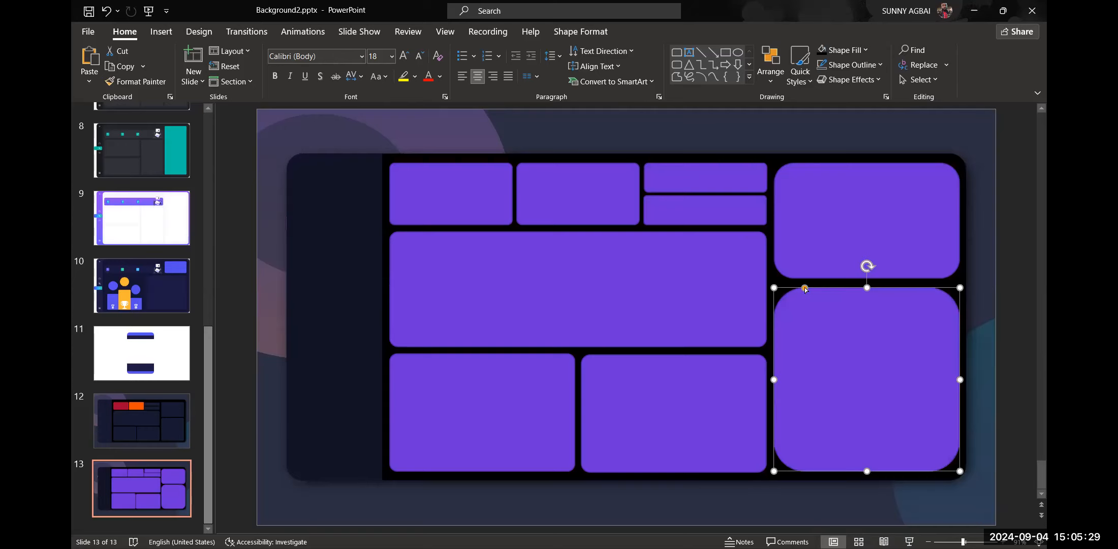
- Reduce the corner rounding of both right-column cards to match the other cards
{"action": "left_click_drag", "start_coordinate": [805, 288], "coordinate": [783, 287]}
{"action": "left_click", "coordinate": [800, 228]}
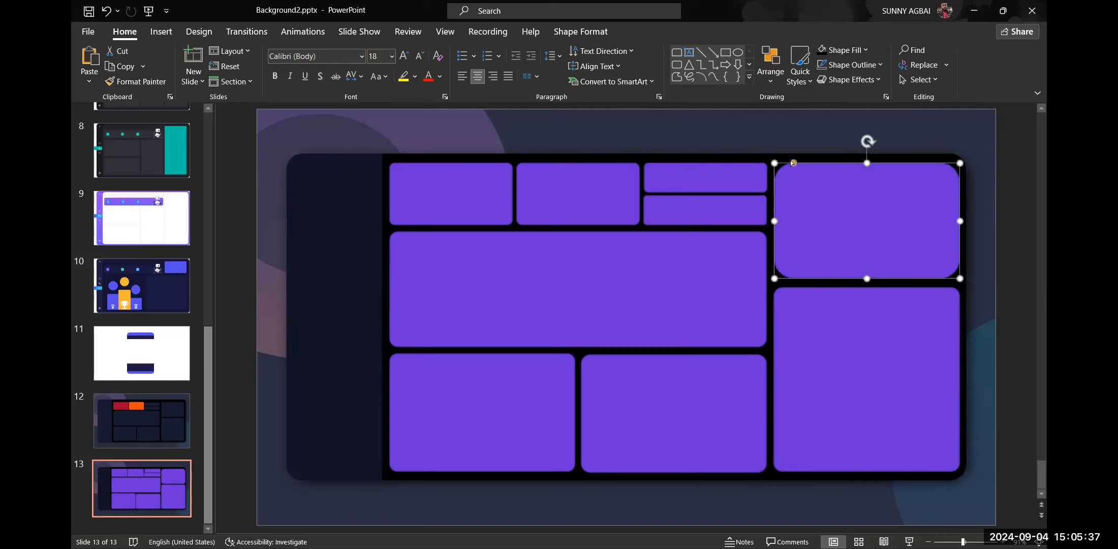
{"action": "left_click_drag", "start_coordinate": [792, 162], "coordinate": [777, 163]}
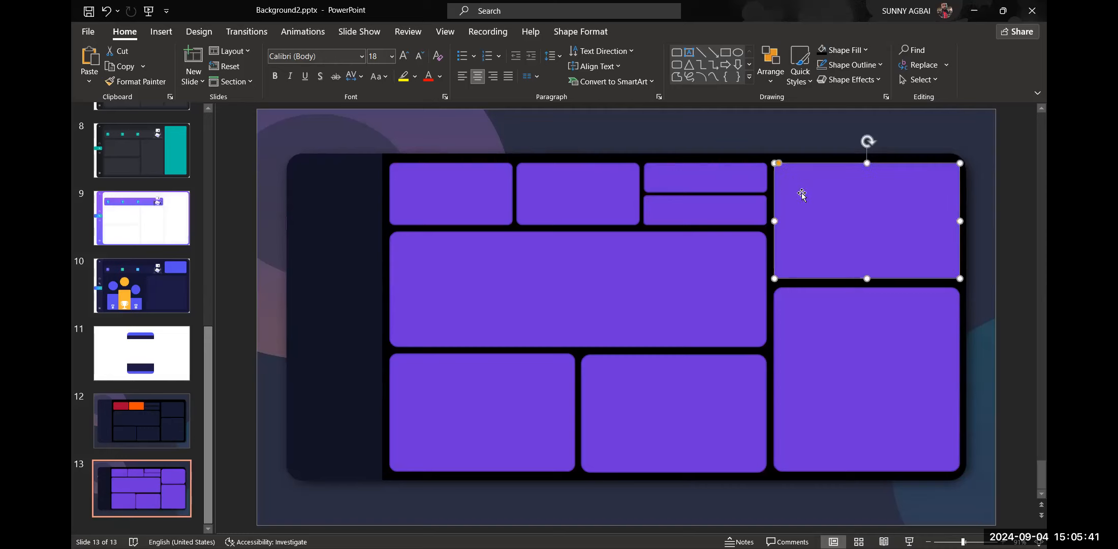
{"action": "left_click", "coordinate": [853, 356]}
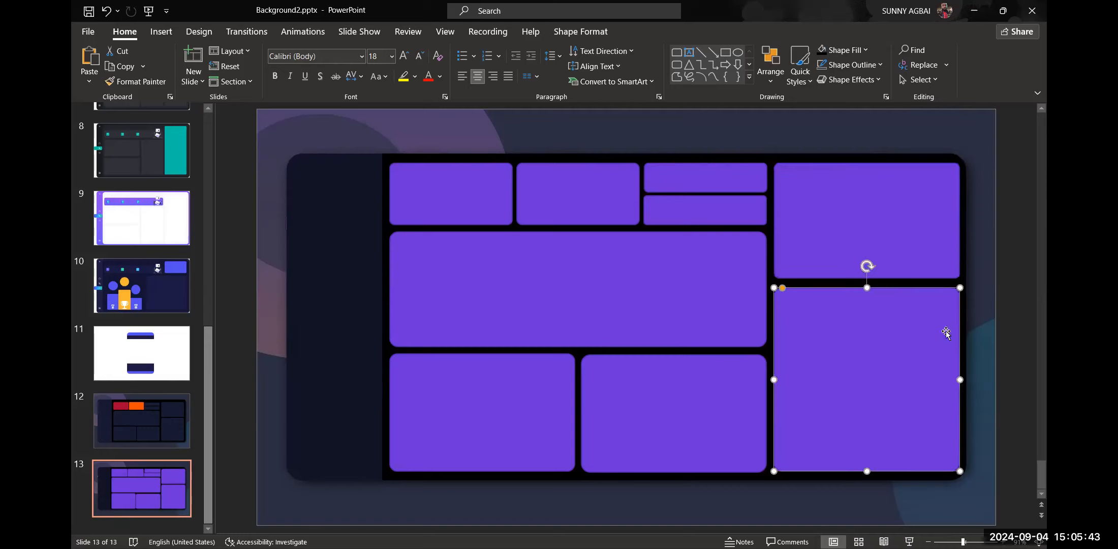
{"action": "left_click", "coordinate": [986, 341]}
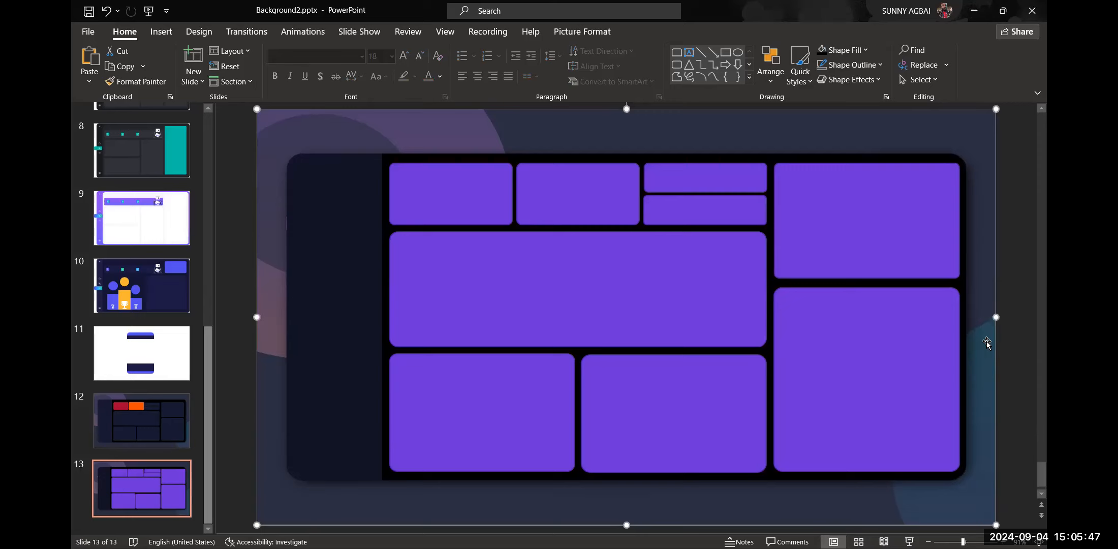
- Fill the first top-row card with the sidebar's navy using the Eyedropper, and remove its outline
{"action": "left_click", "coordinate": [473, 204]}
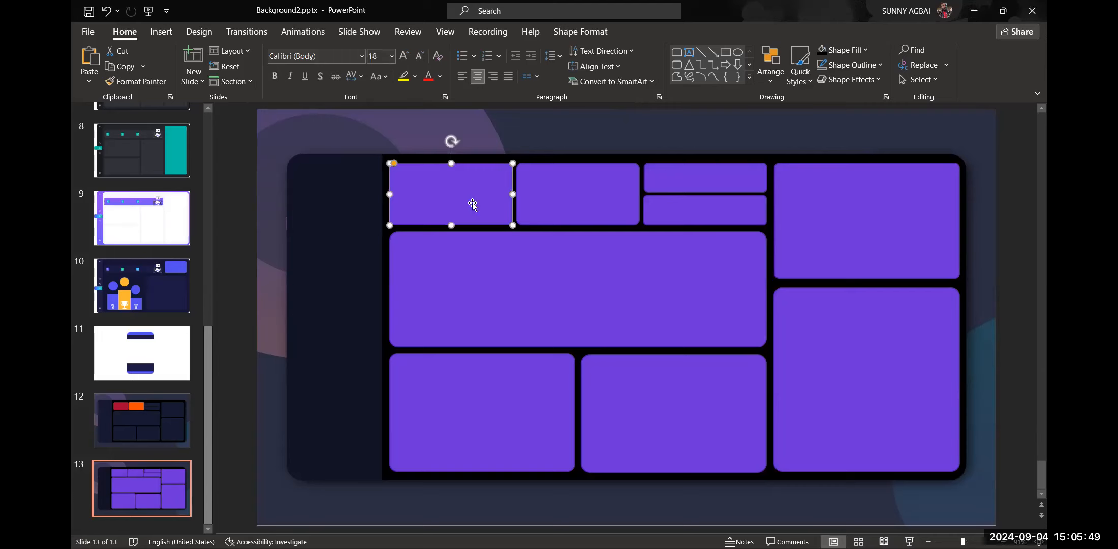
{"action": "left_click", "coordinate": [604, 33]}
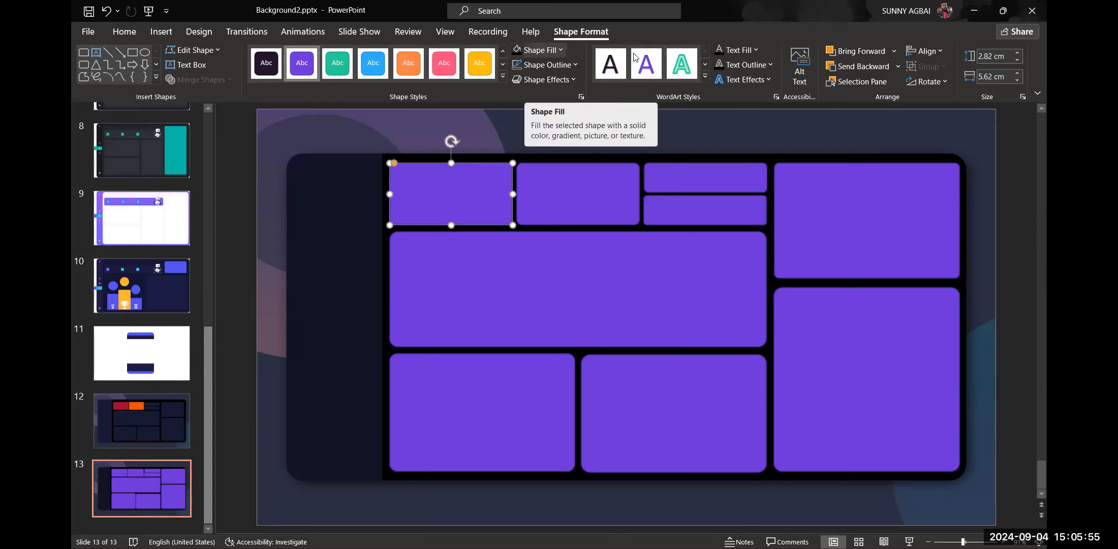
{"action": "left_click", "coordinate": [540, 50]}
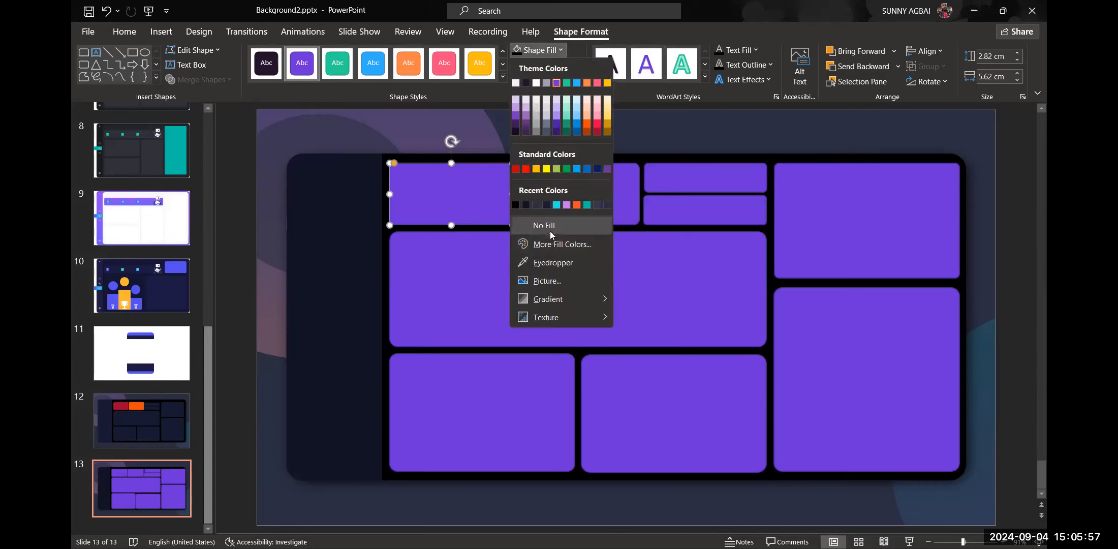
{"action": "left_click", "coordinate": [548, 263]}
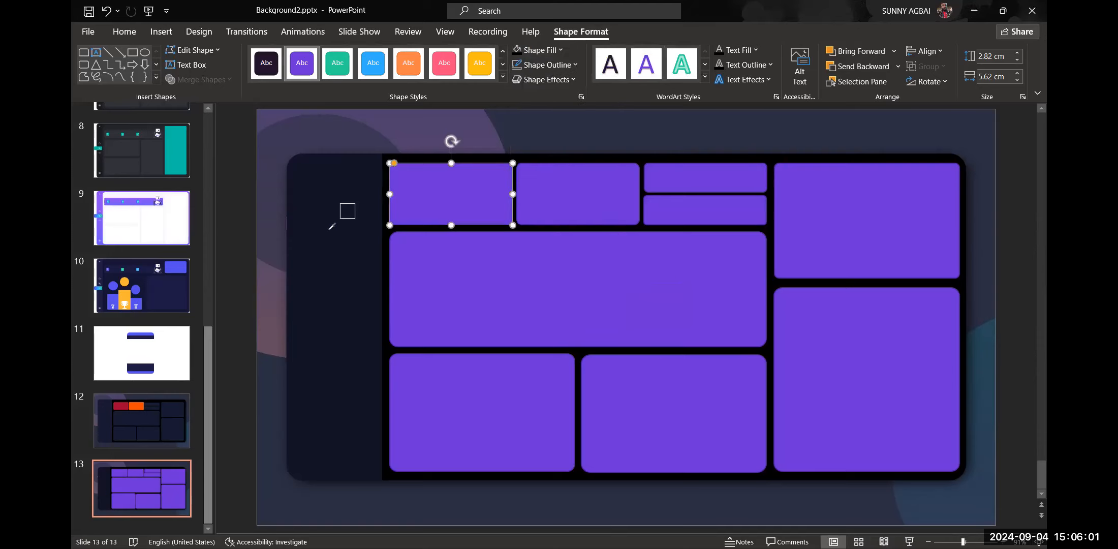
{"action": "left_click", "coordinate": [329, 228]}
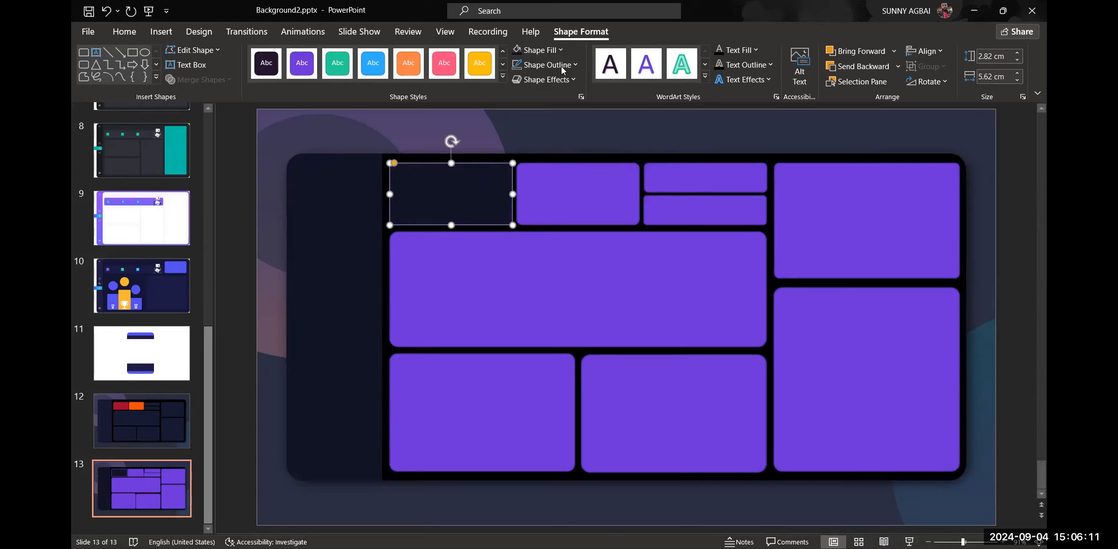
{"action": "left_click", "coordinate": [576, 65]}
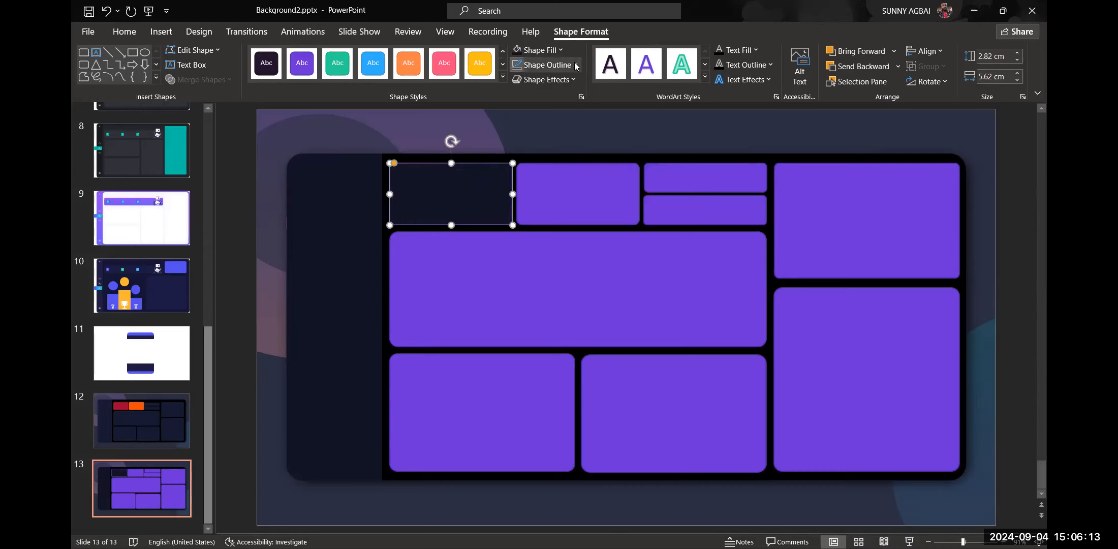
{"action": "left_click", "coordinate": [538, 240]}
- Fill the second top-row card with the sidebar's navy using the Eyedropper, and remove its outline
{"action": "left_click", "coordinate": [568, 218]}
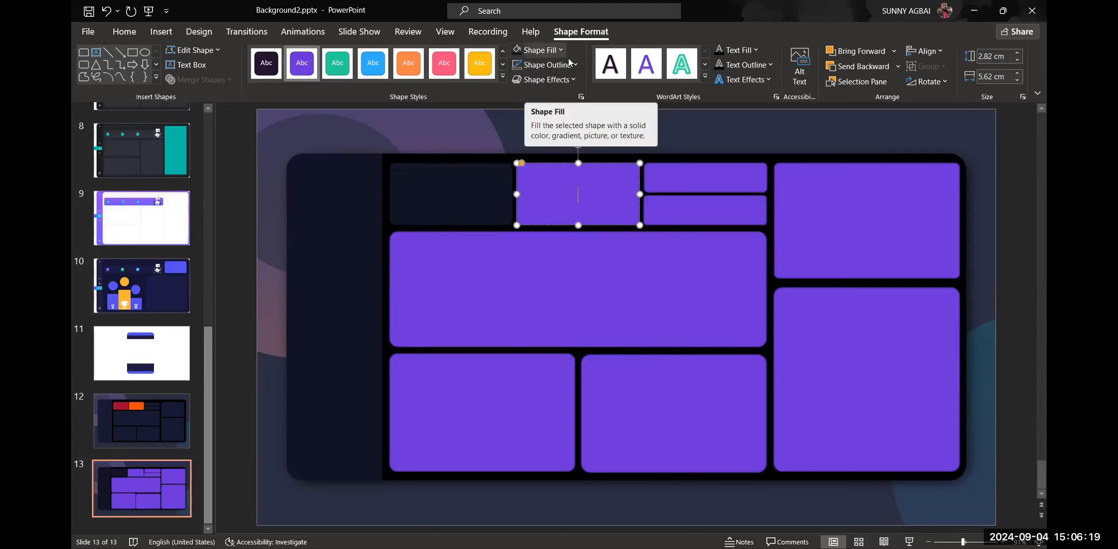
{"action": "left_click", "coordinate": [541, 49]}
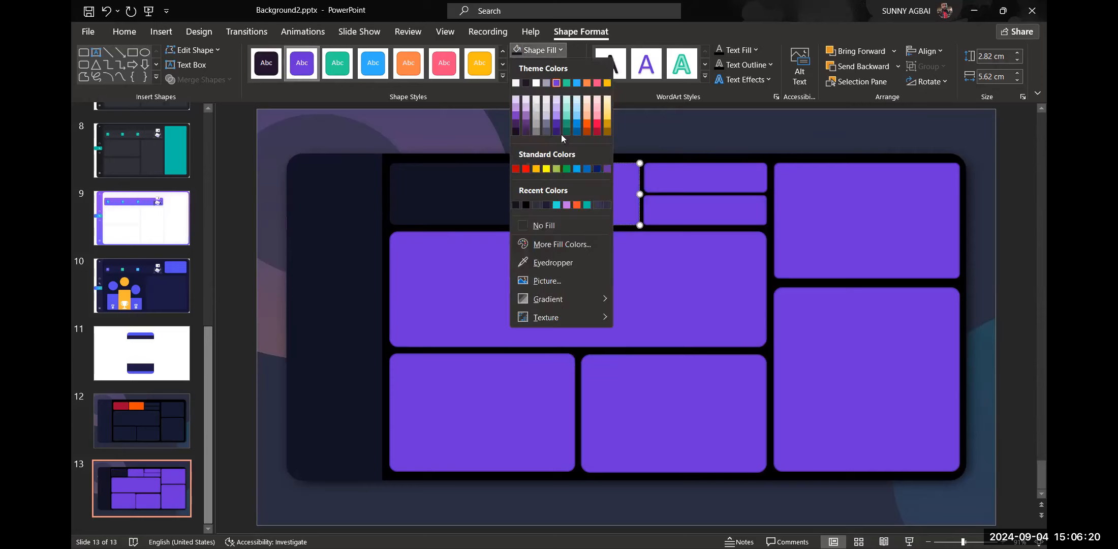
{"action": "left_click", "coordinate": [555, 262]}
{"action": "left_click", "coordinate": [496, 195]}
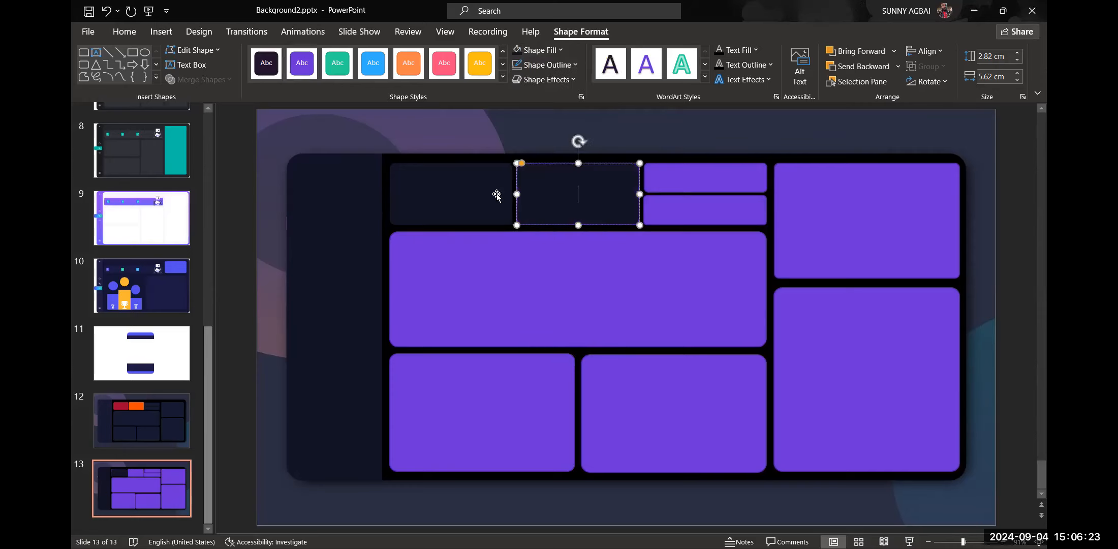
{"action": "left_click", "coordinate": [576, 65]}
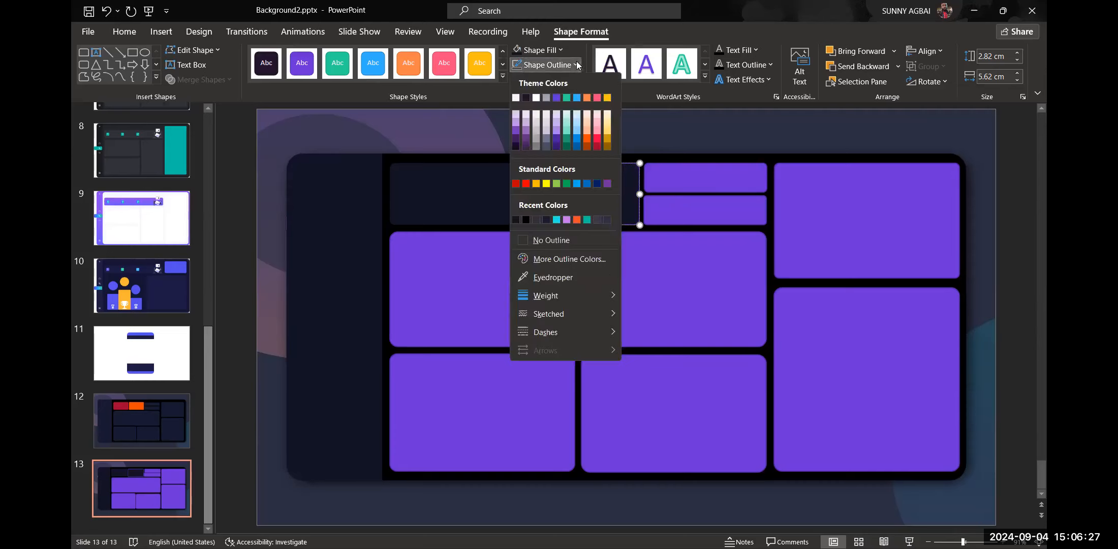
{"action": "left_click", "coordinate": [557, 241]}
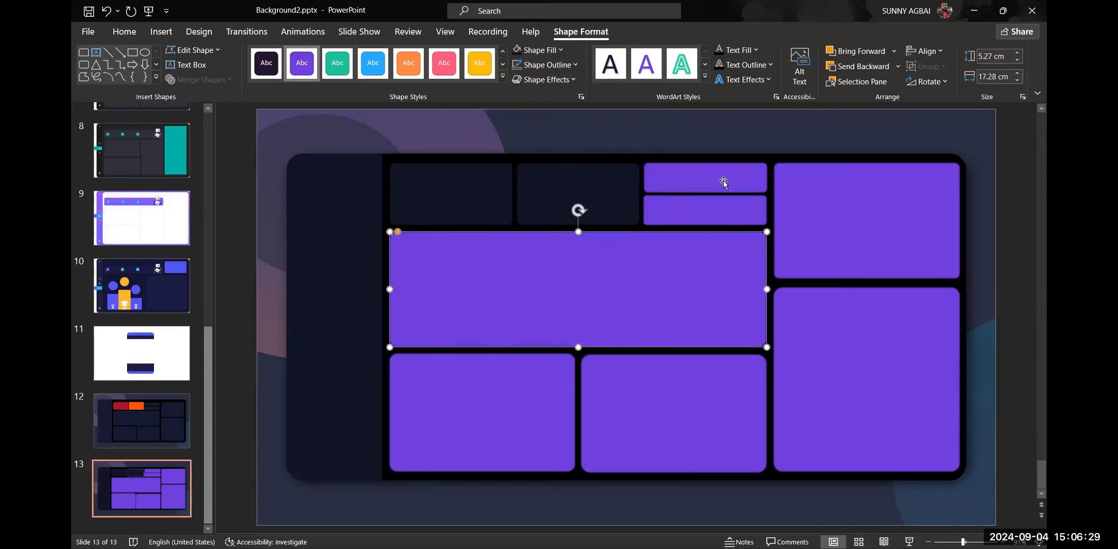
- Apply the same navy fill and no outline to the two small stacked cards in the top row
{"action": "left_click", "coordinate": [723, 180]}
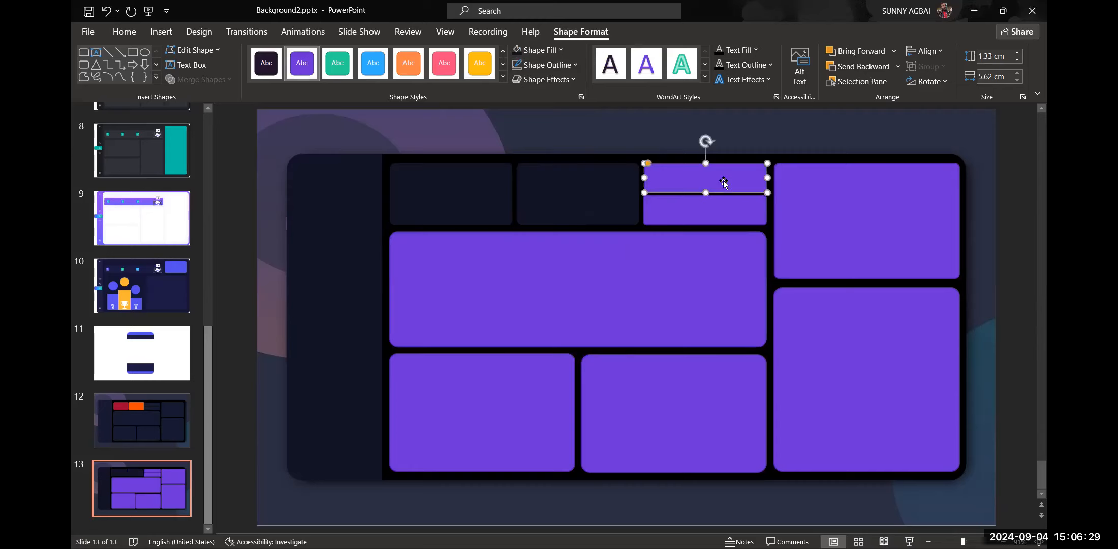
{"action": "left_click", "coordinate": [576, 61]}
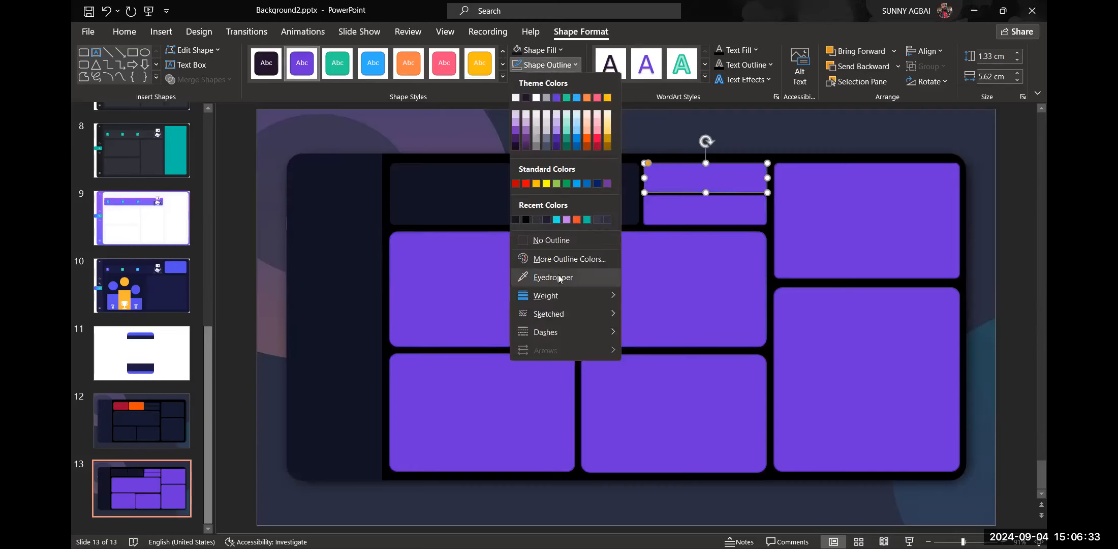
{"action": "left_click", "coordinate": [558, 242]}
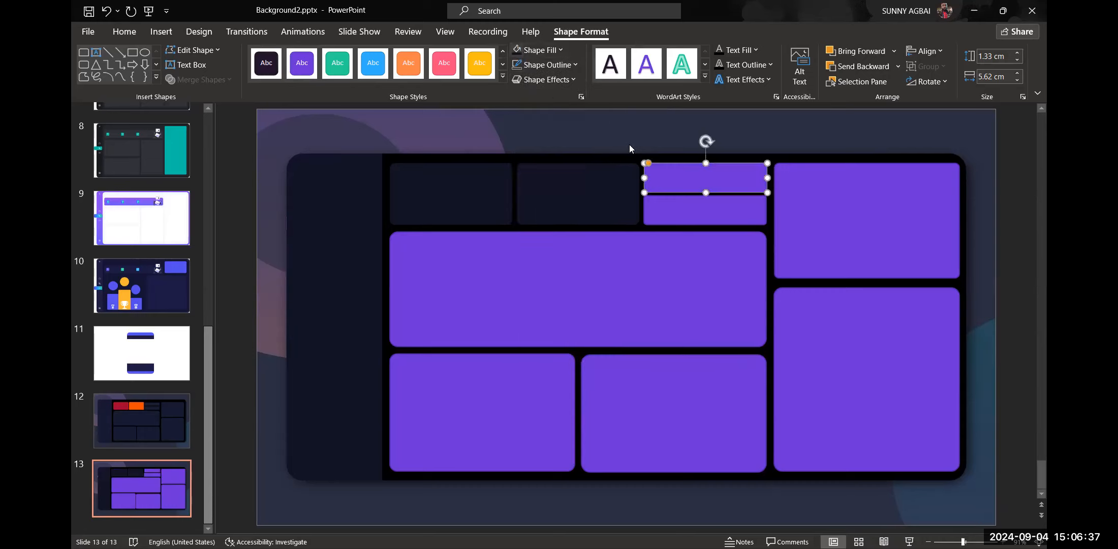
{"action": "left_click", "coordinate": [517, 50]}
{"action": "left_click", "coordinate": [674, 212]}
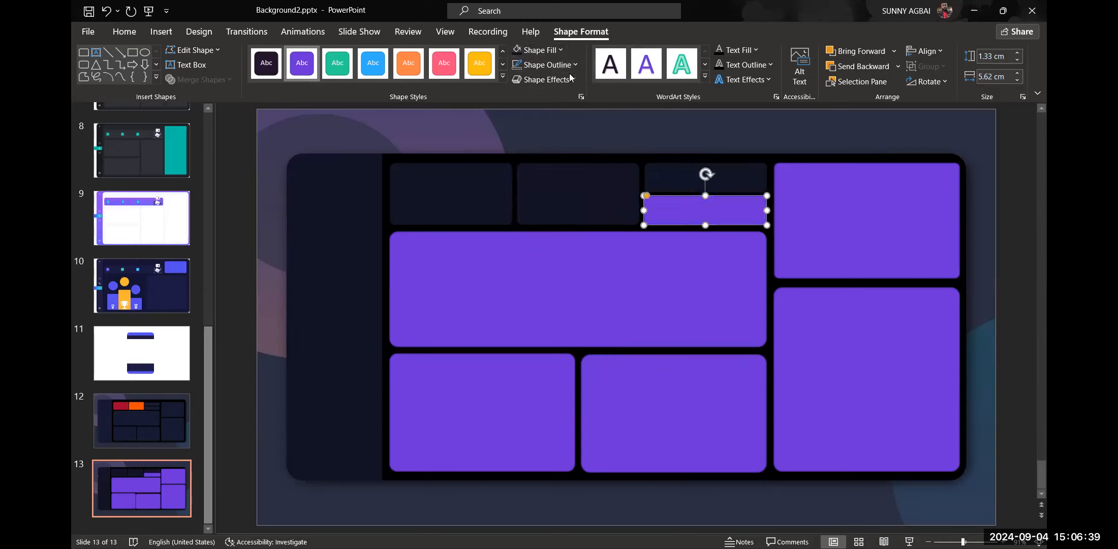
{"action": "left_click", "coordinate": [517, 50]}
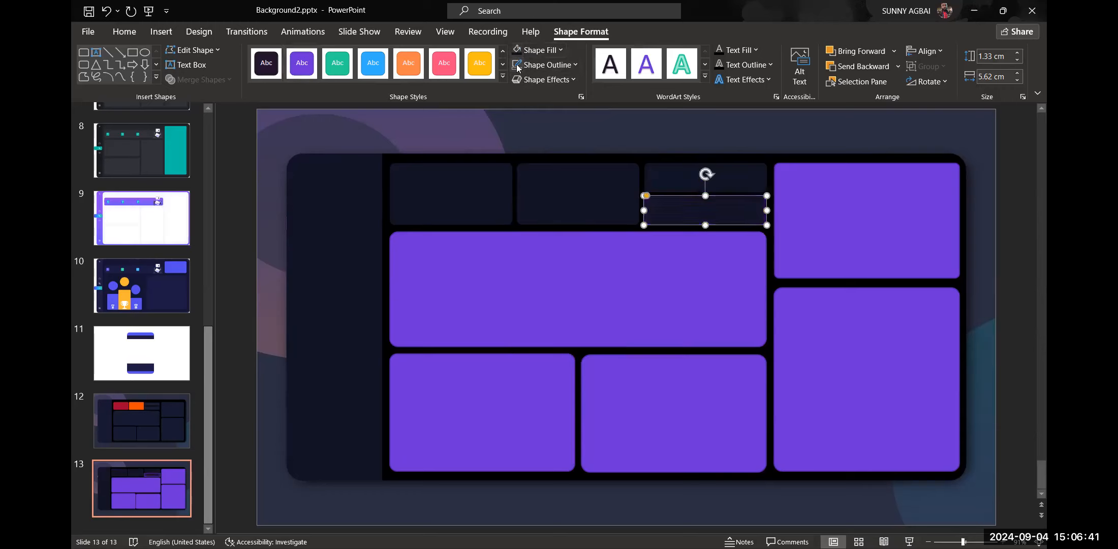
- Give the right column's upper card and the wide middle card the same navy fill with no outline
{"action": "left_click", "coordinate": [807, 179]}
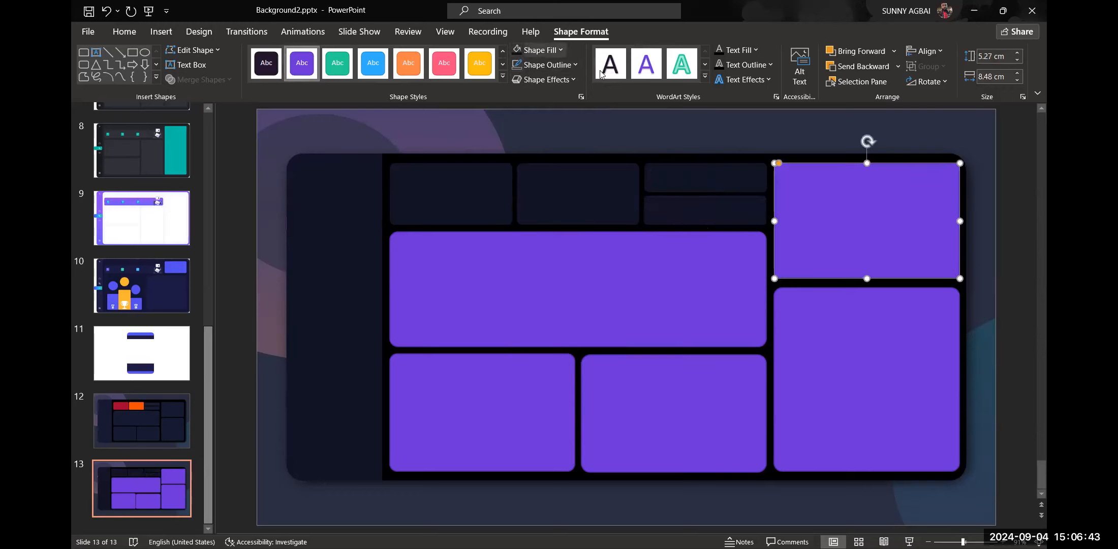
{"action": "left_click", "coordinate": [517, 50]}
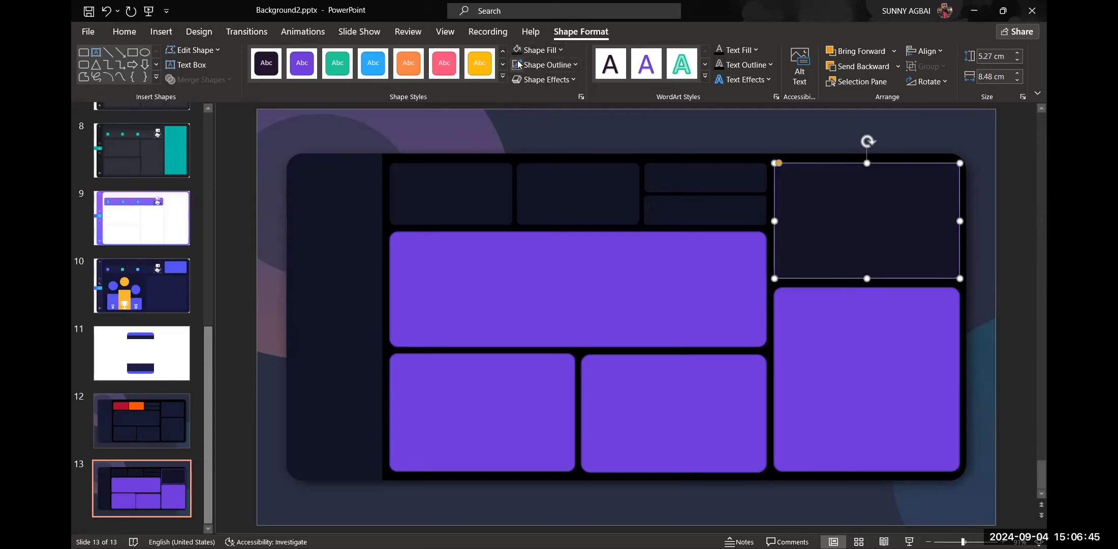
{"action": "left_click", "coordinate": [482, 263]}
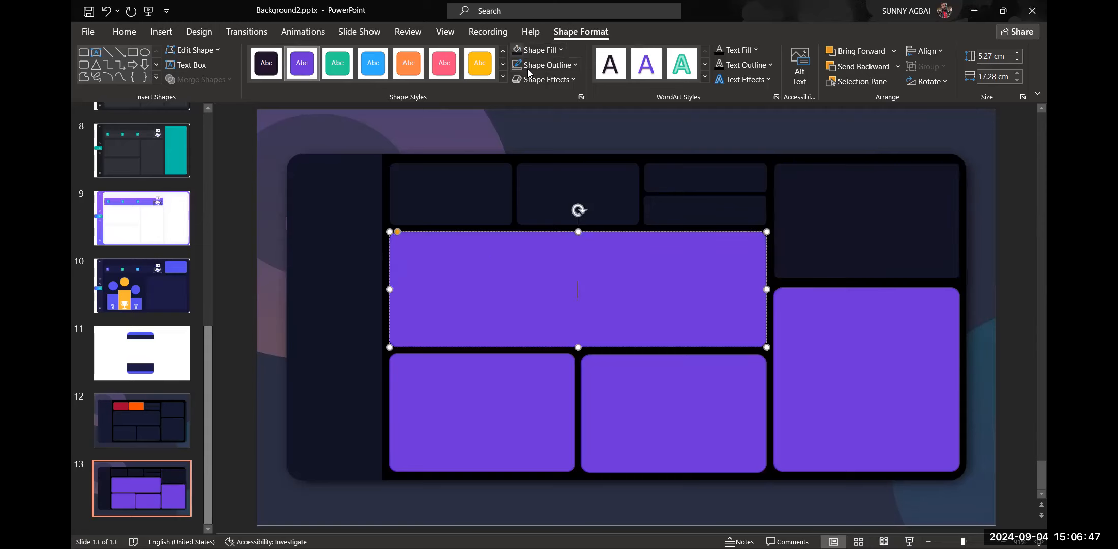
{"action": "left_click", "coordinate": [517, 50]}
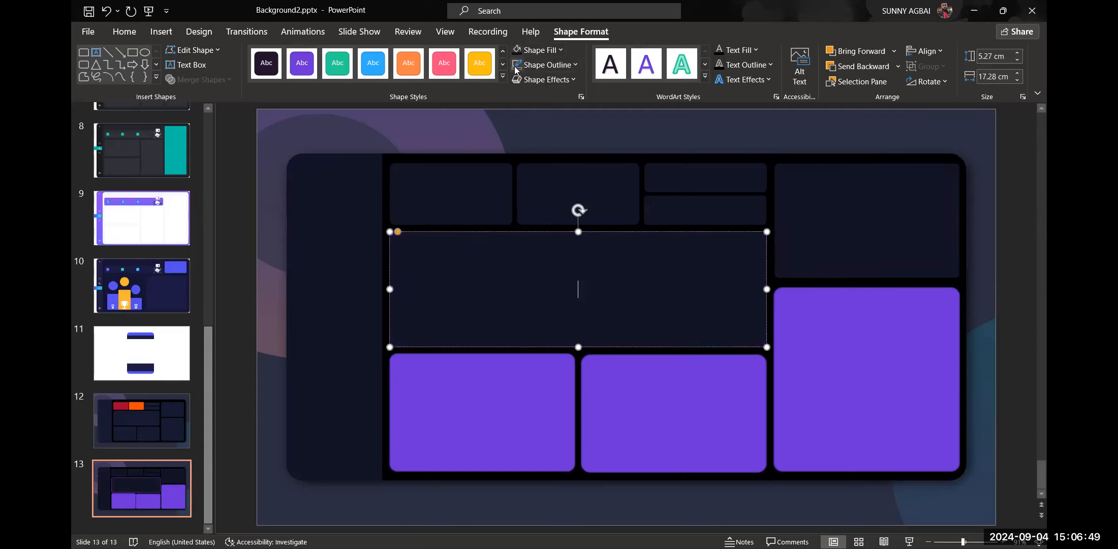
- Fill the two bottom-row cards and the right column's tall lower card with the same navy, without outlines
{"action": "left_click", "coordinate": [548, 389]}
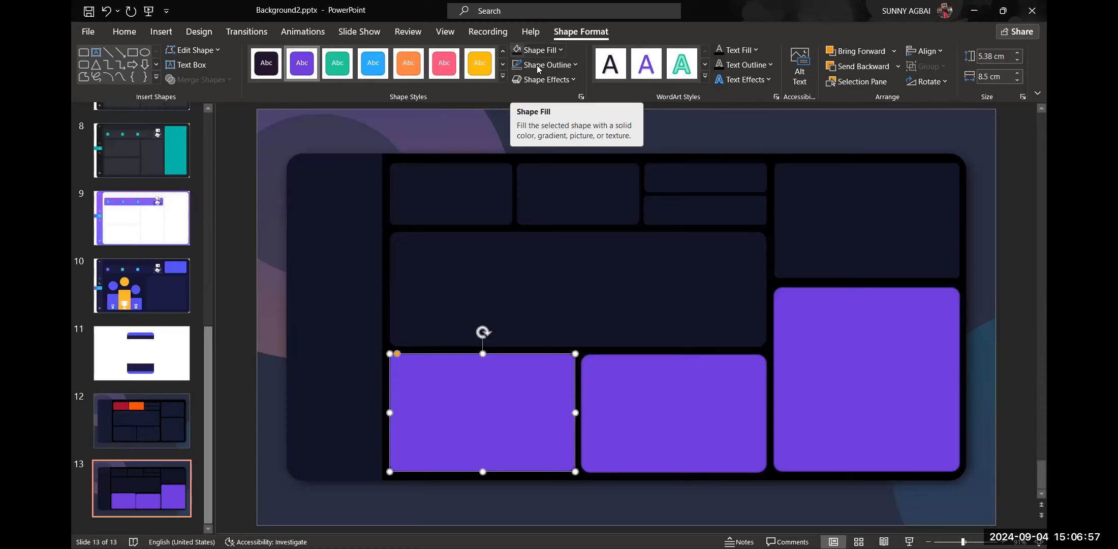
{"action": "left_click", "coordinate": [516, 51]}
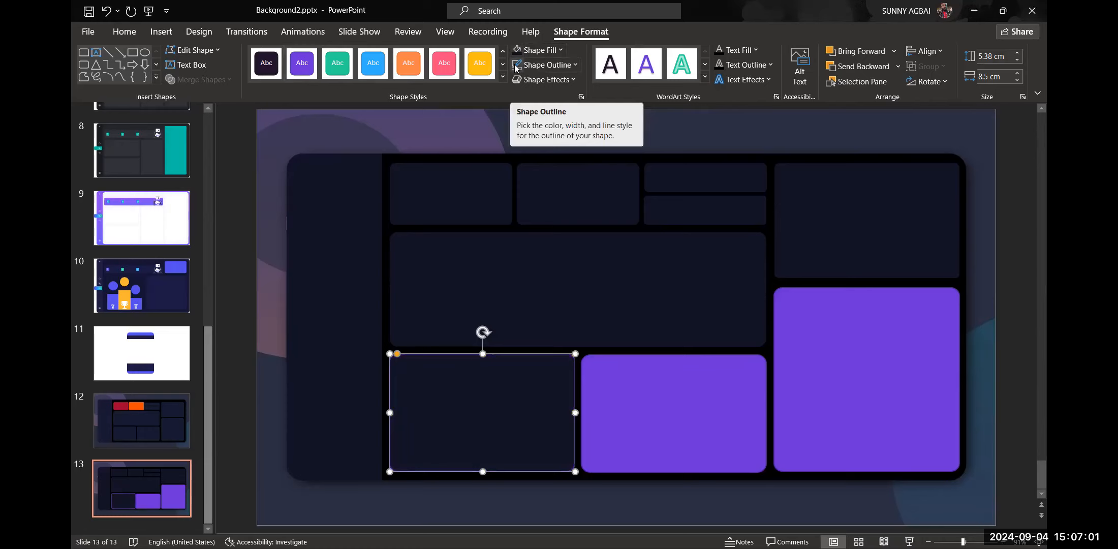
{"action": "left_click", "coordinate": [612, 381]}
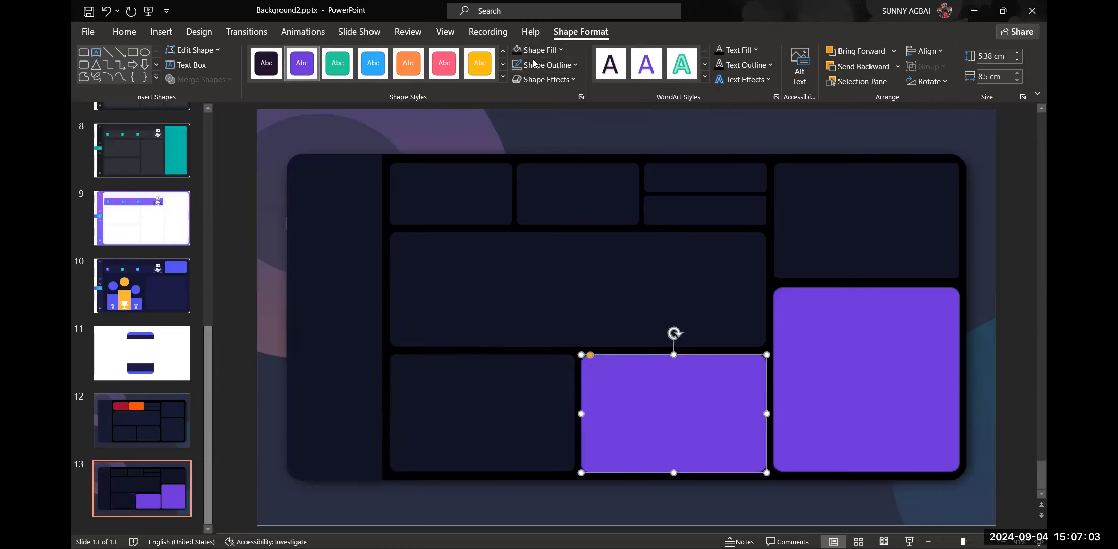
{"action": "left_click", "coordinate": [517, 50]}
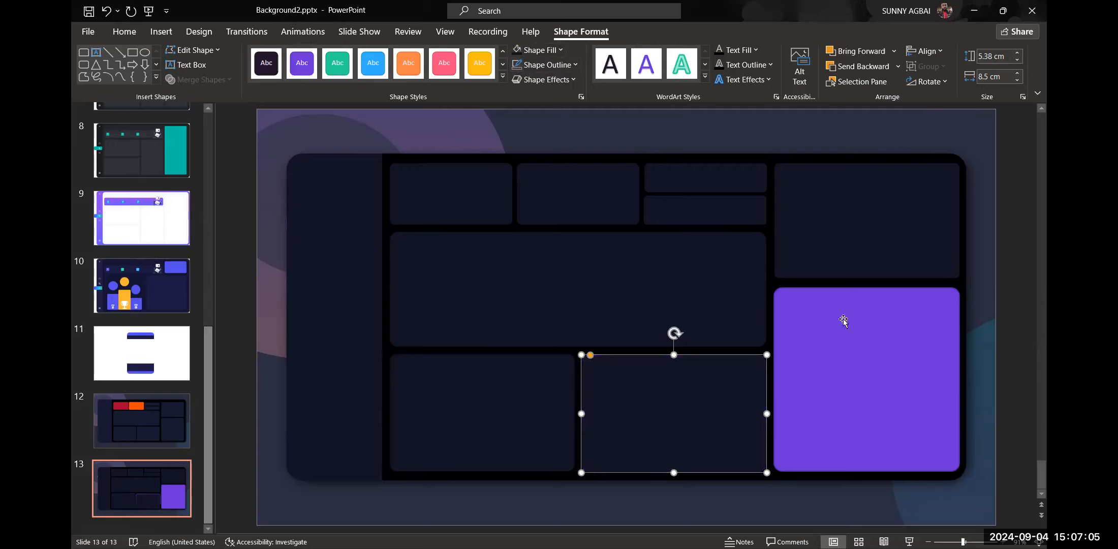
{"action": "left_click", "coordinate": [859, 332]}
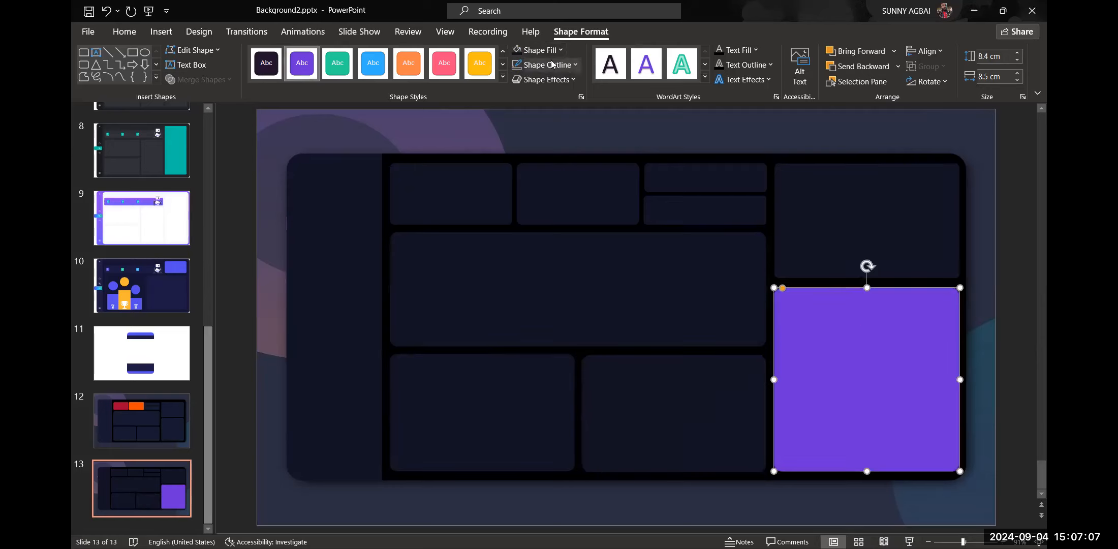
{"action": "left_click", "coordinate": [517, 50]}
{"action": "left_click", "coordinate": [519, 66]}
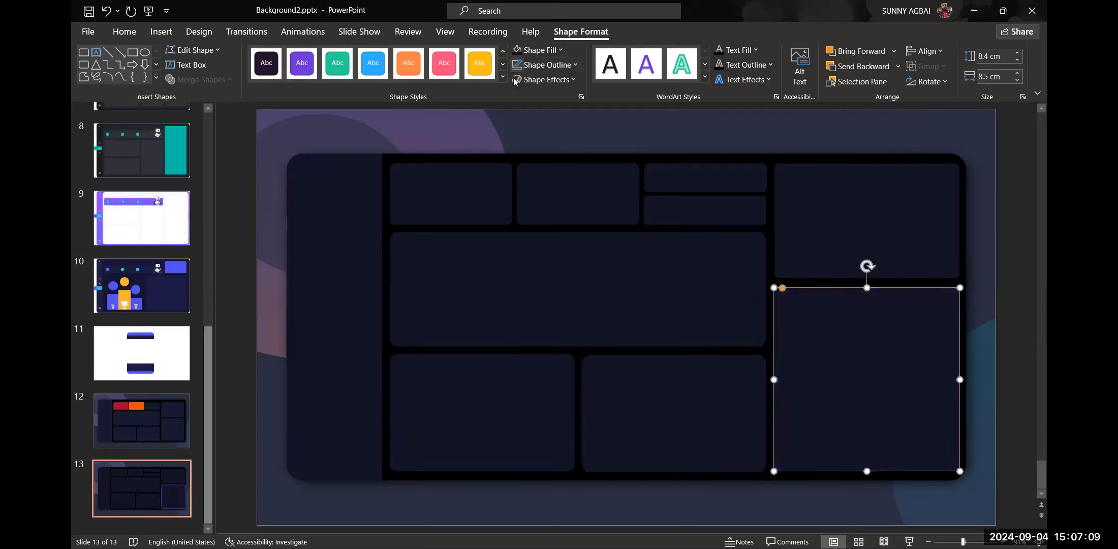
{"action": "left_click", "coordinate": [1002, 257]}
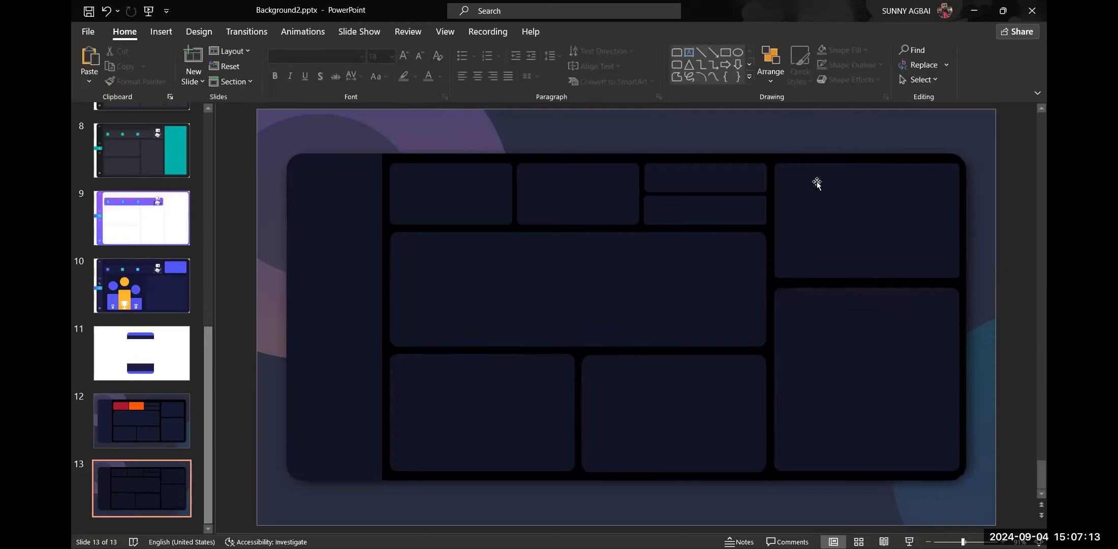
- Fill the first top-row card with the darkest red shade of the theme colors
{"action": "left_click", "coordinate": [489, 188]}
{"action": "left_click", "coordinate": [557, 198]}
{"action": "left_click", "coordinate": [480, 191]}
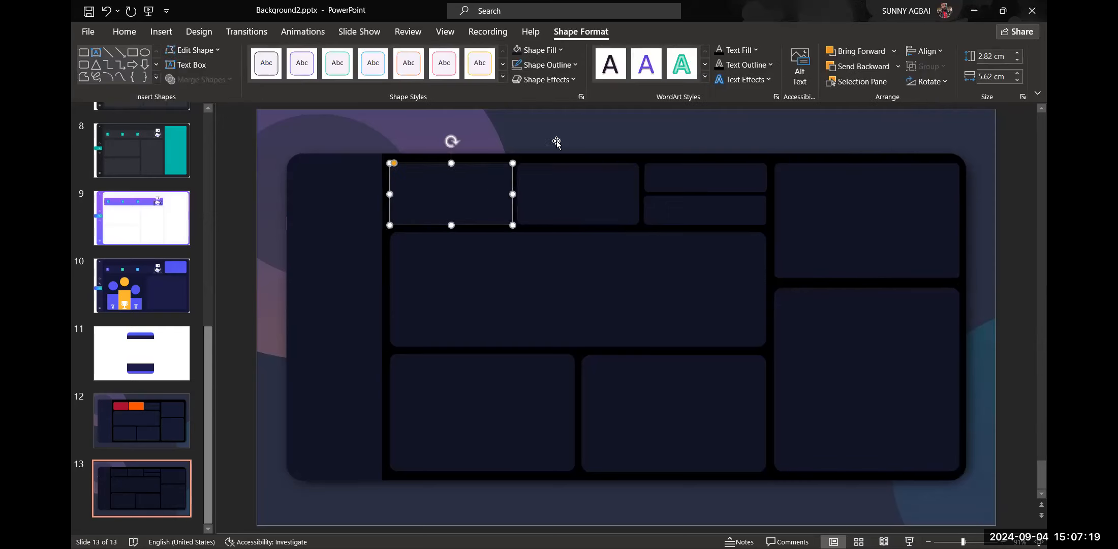
{"action": "left_click", "coordinate": [559, 50]}
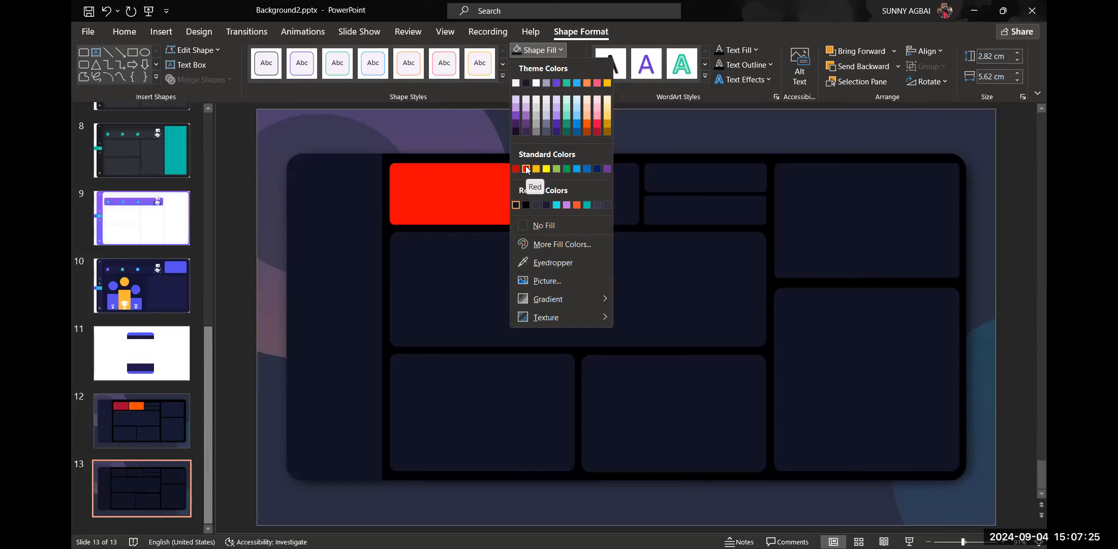
{"action": "left_click", "coordinate": [597, 133]}
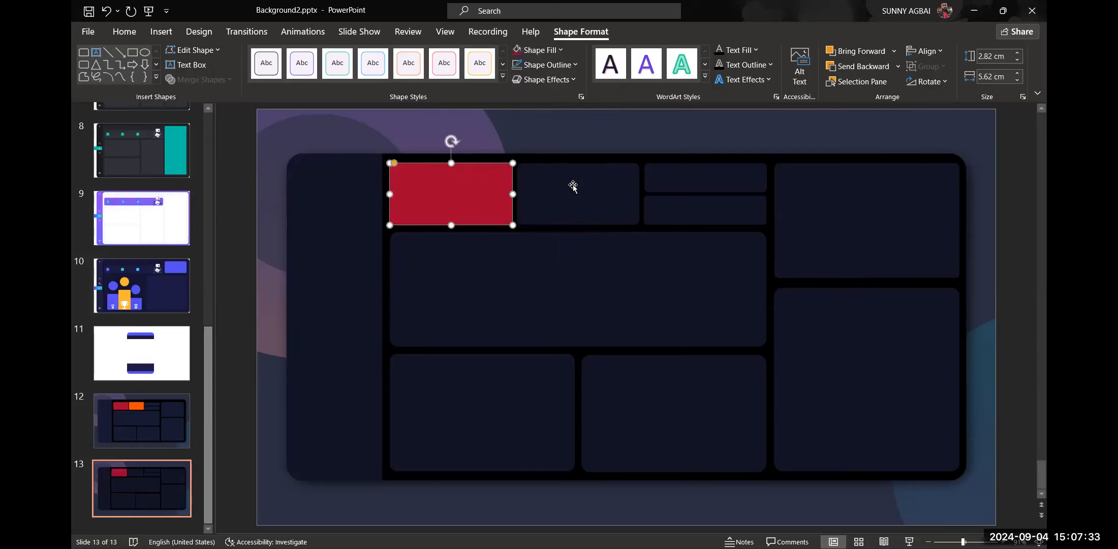
- Fill the second top-row card with the darkest orange theme shade, and compare the layout with slide 12
{"action": "left_click", "coordinate": [573, 185]}
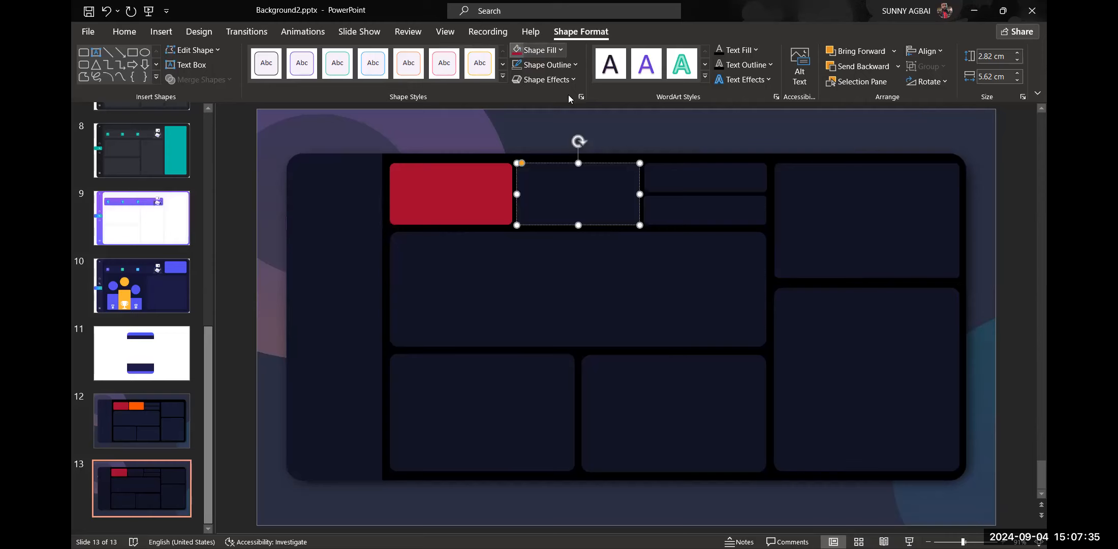
{"action": "left_click", "coordinate": [539, 50]}
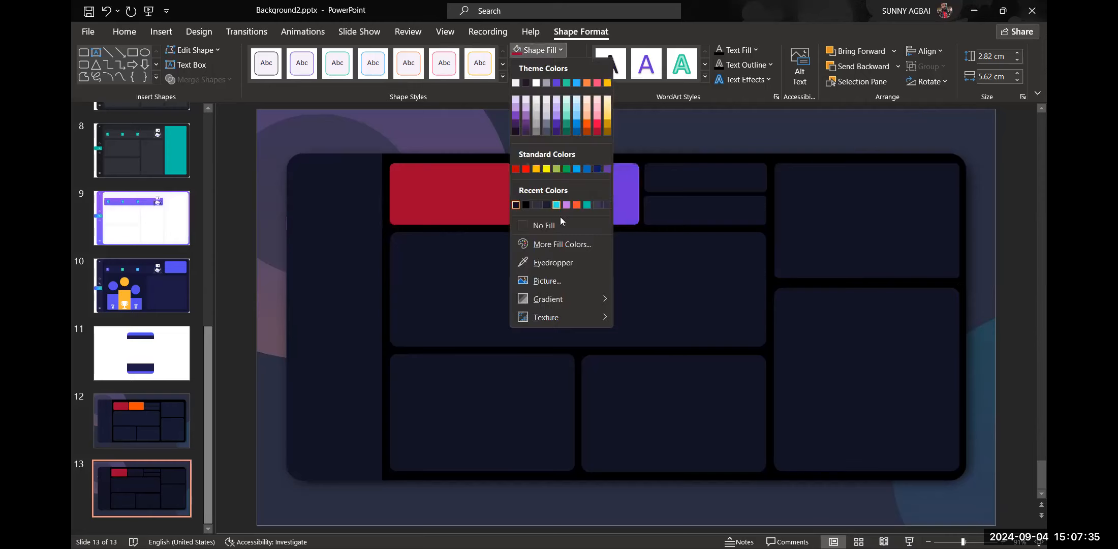
{"action": "left_click", "coordinate": [585, 132]}
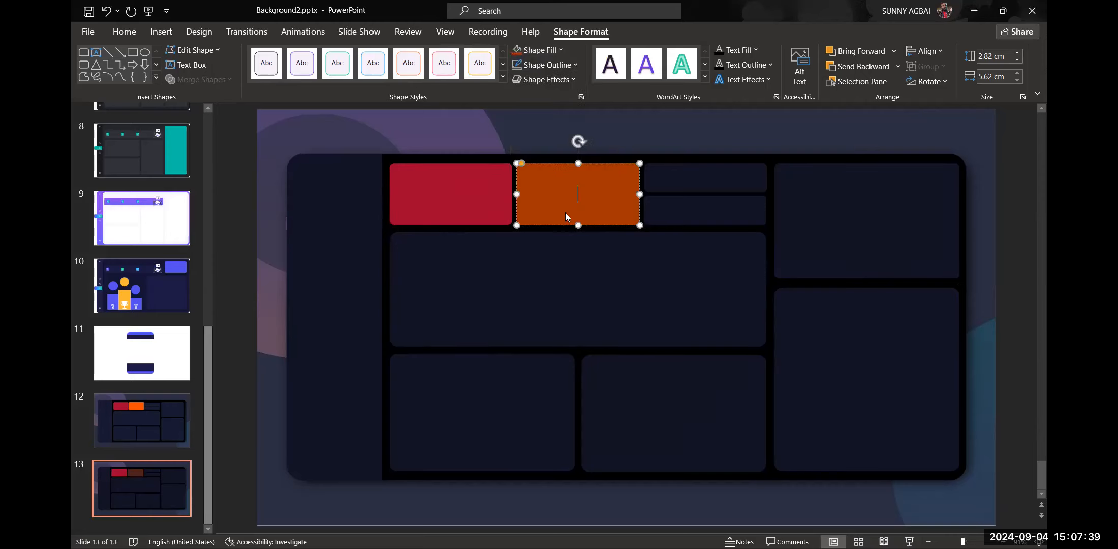
{"action": "left_click", "coordinate": [605, 300]}
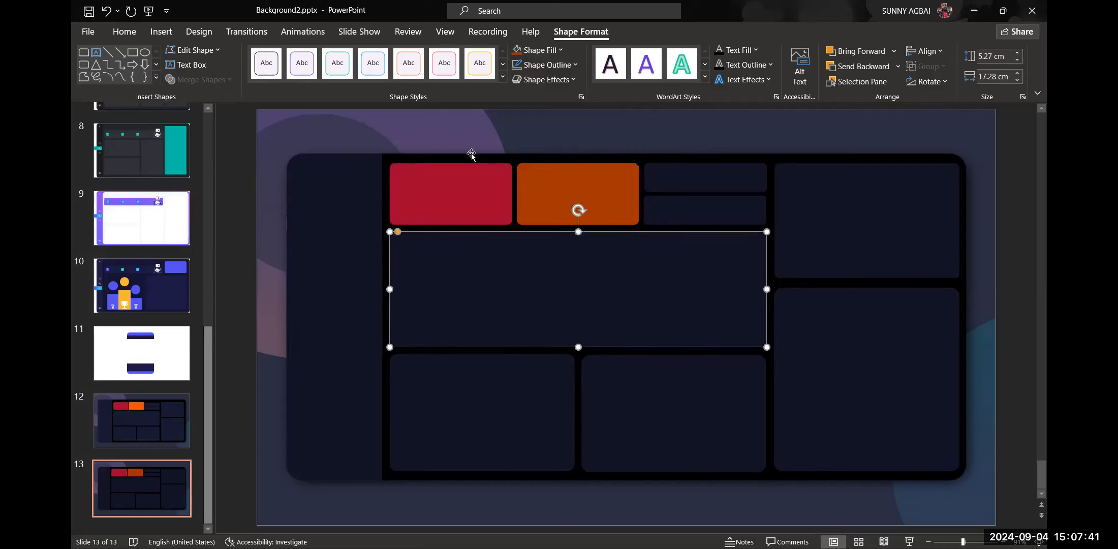
{"action": "left_click", "coordinate": [430, 146]}
{"action": "left_click", "coordinate": [147, 420]}
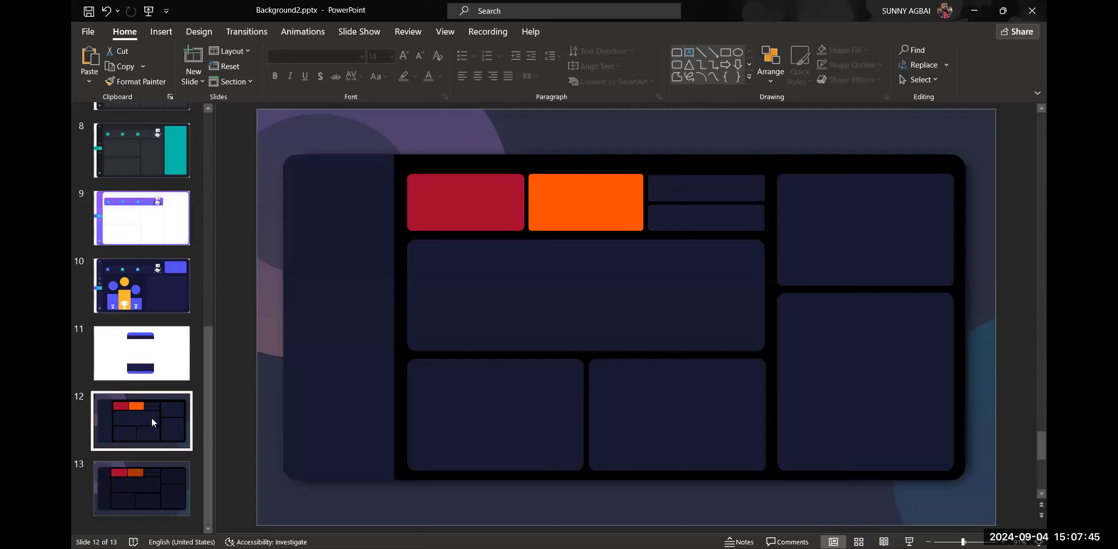
{"action": "left_click", "coordinate": [149, 488]}
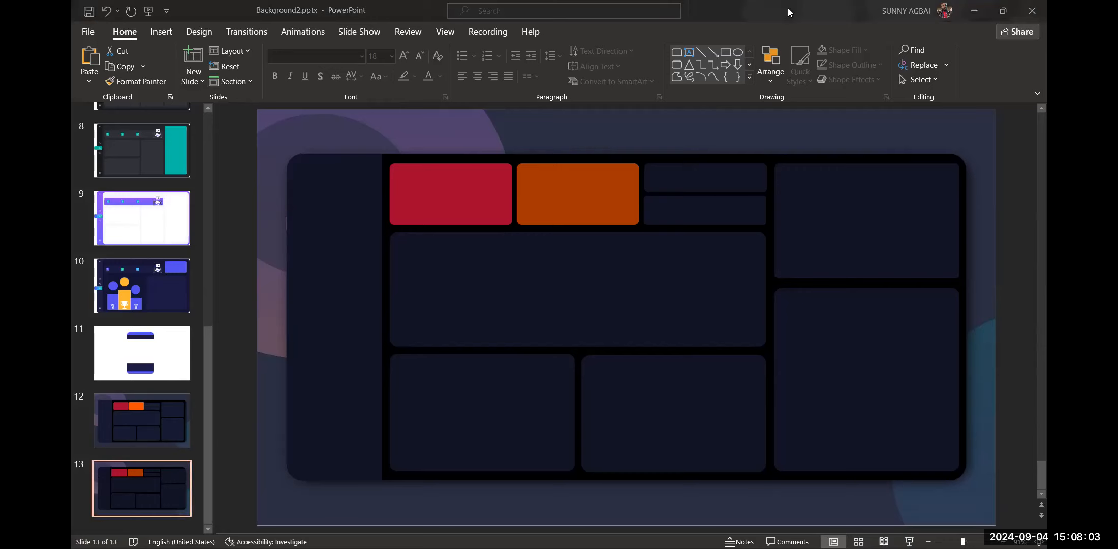
- Start saving a copy of the presentation and choose the DATA ANALYTICS > TABLEAU_DATASETS folder as its location
{"action": "left_click", "coordinate": [90, 32]}
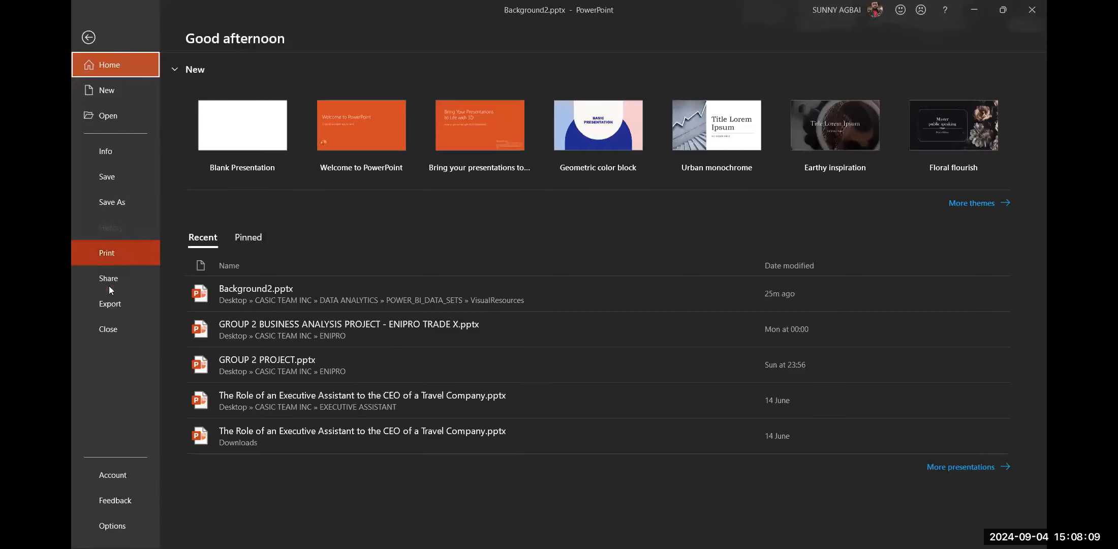
{"action": "left_click", "coordinate": [117, 201]}
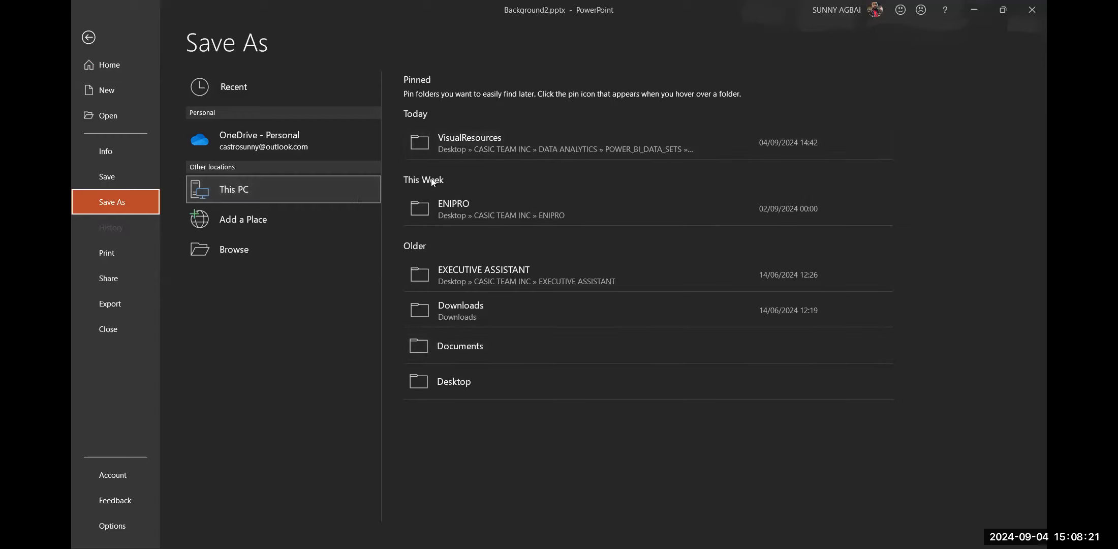
{"action": "left_click", "coordinate": [483, 153]}
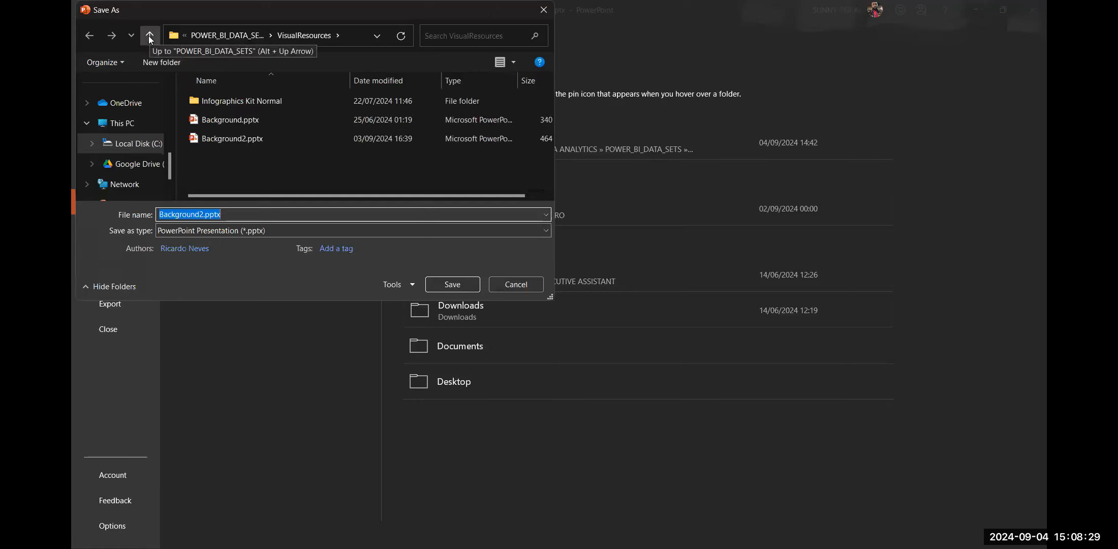
{"action": "left_click", "coordinate": [149, 36]}
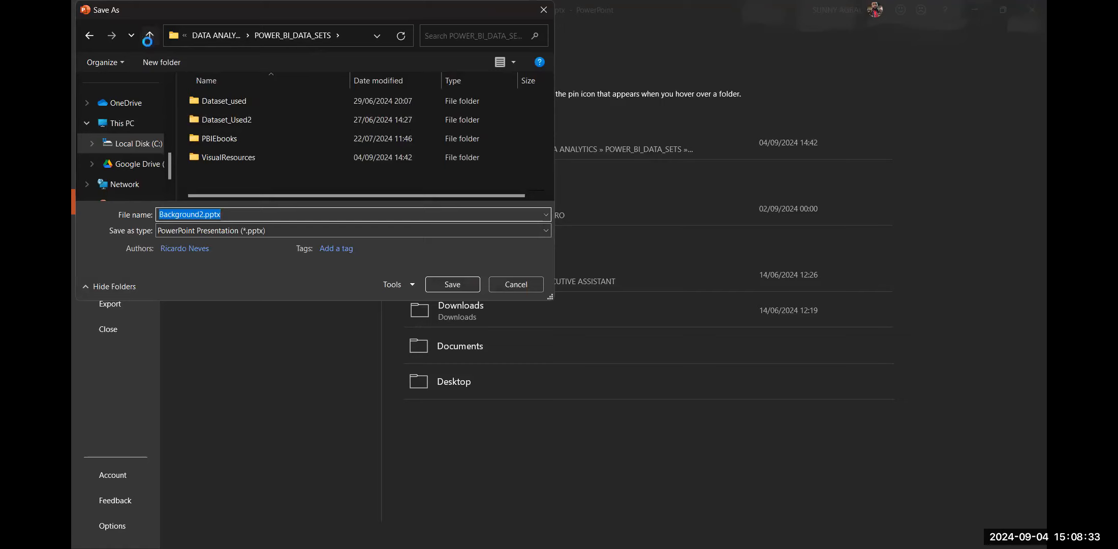
{"action": "left_click", "coordinate": [148, 36]}
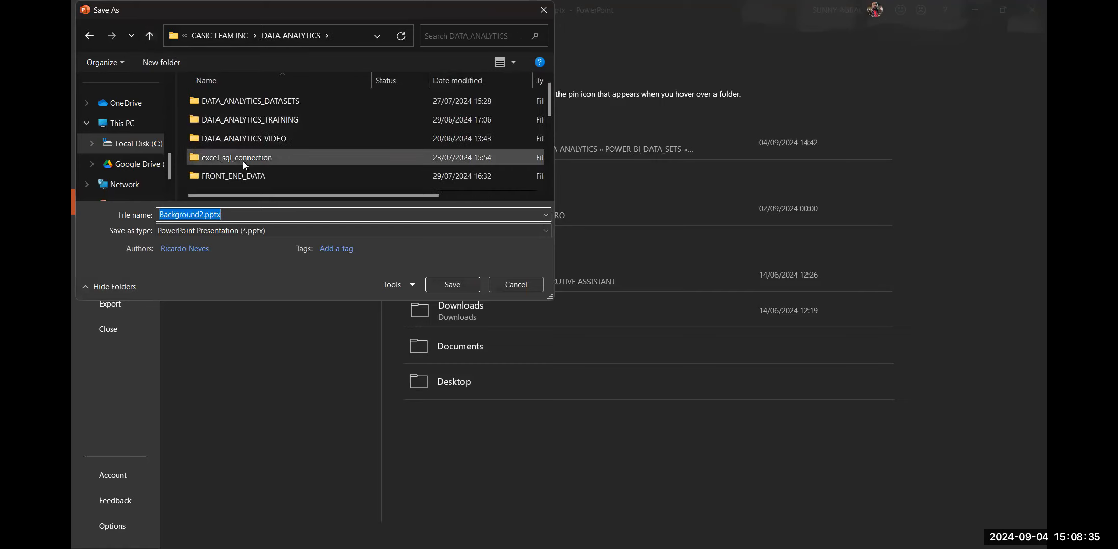
{"action": "scroll", "coordinate": [294, 144], "scroll_direction": "down", "scroll_amount": 4}
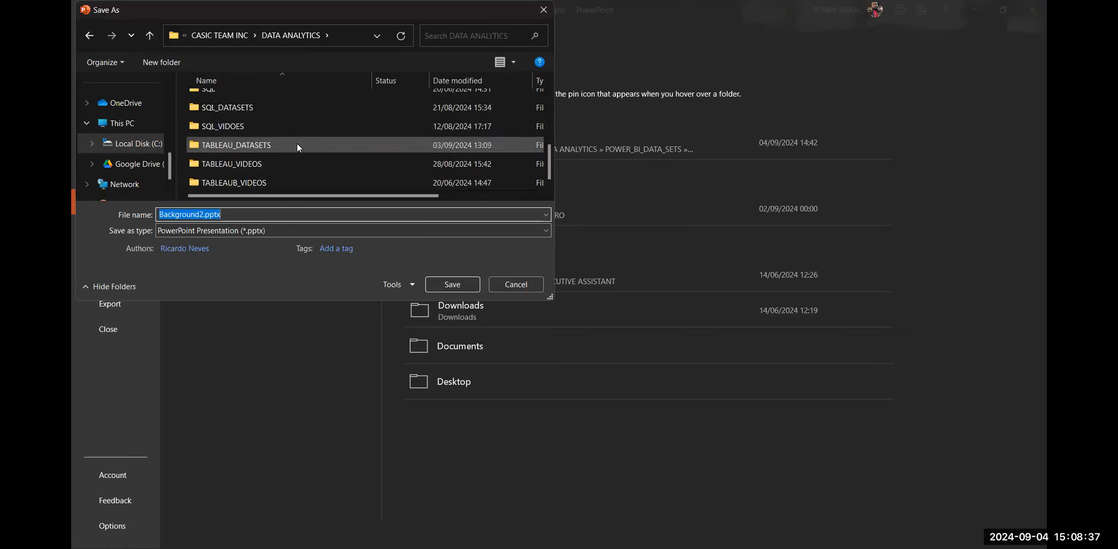
{"action": "left_click", "coordinate": [272, 146]}
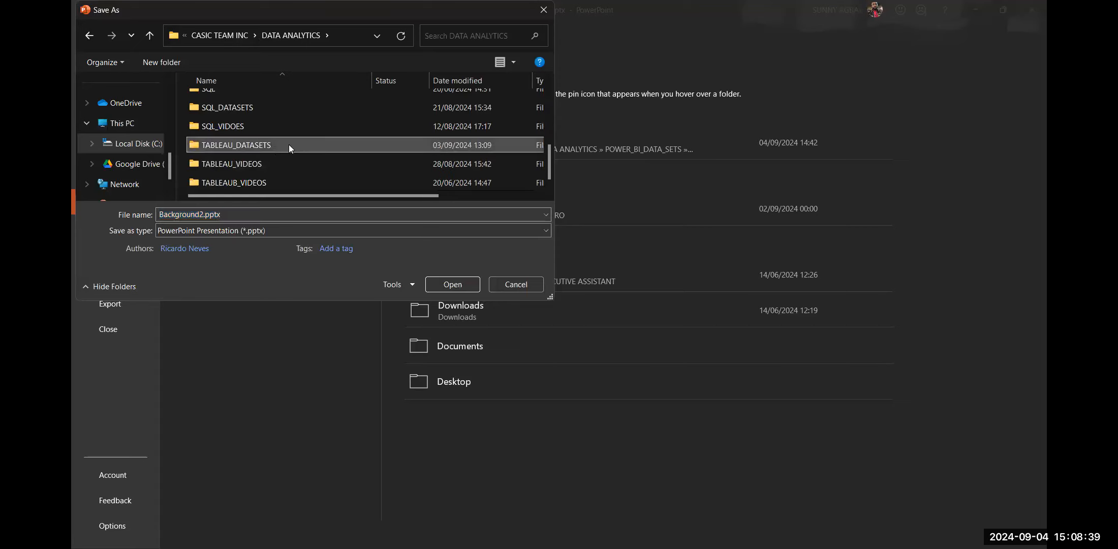
{"action": "double_click", "coordinate": [289, 147]}
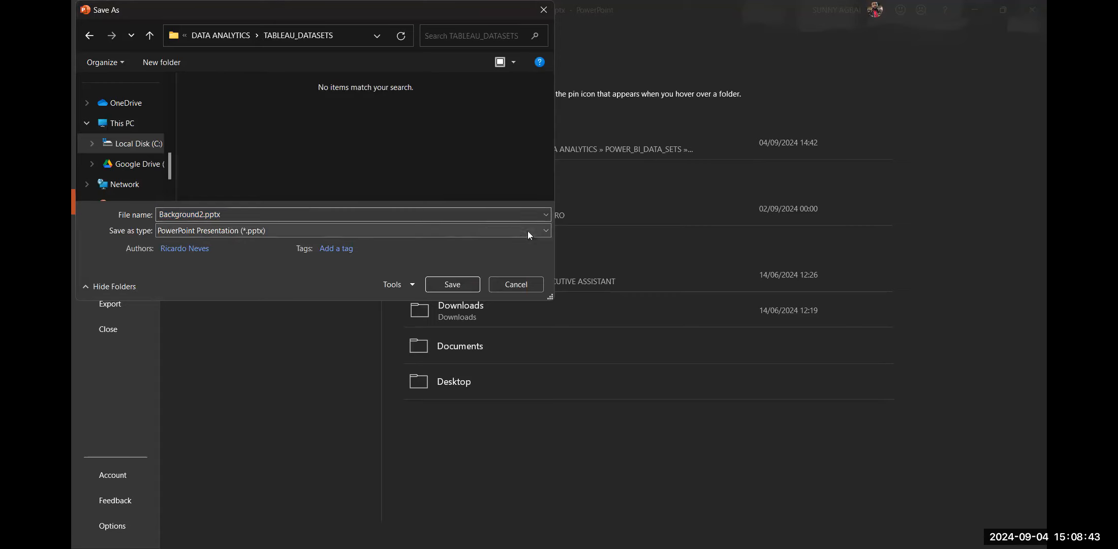
- Name the file to save Tableau_dashbaord_2
{"action": "left_click", "coordinate": [427, 212]}
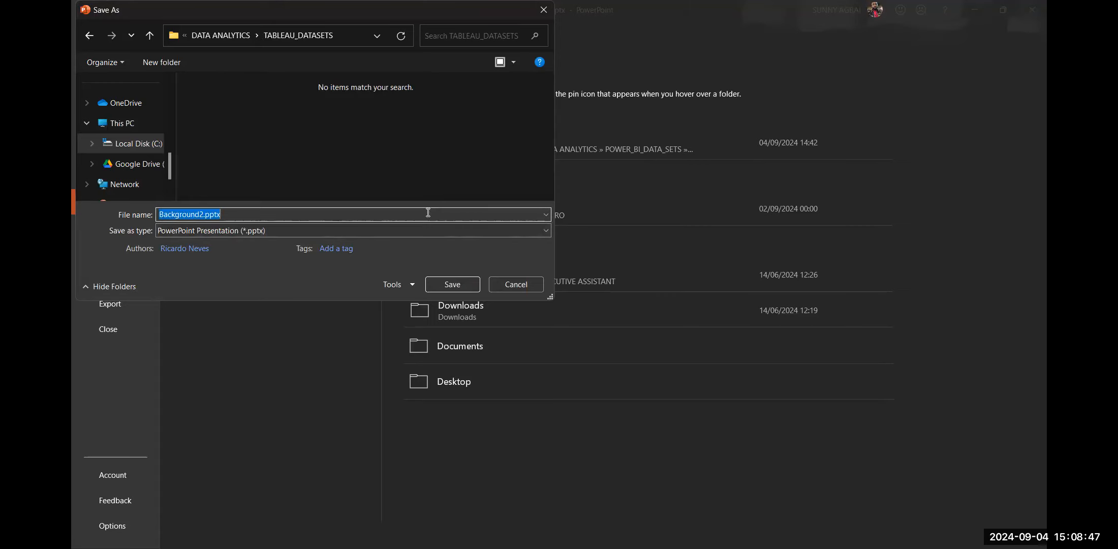
{"action": "type", "text": "T"}
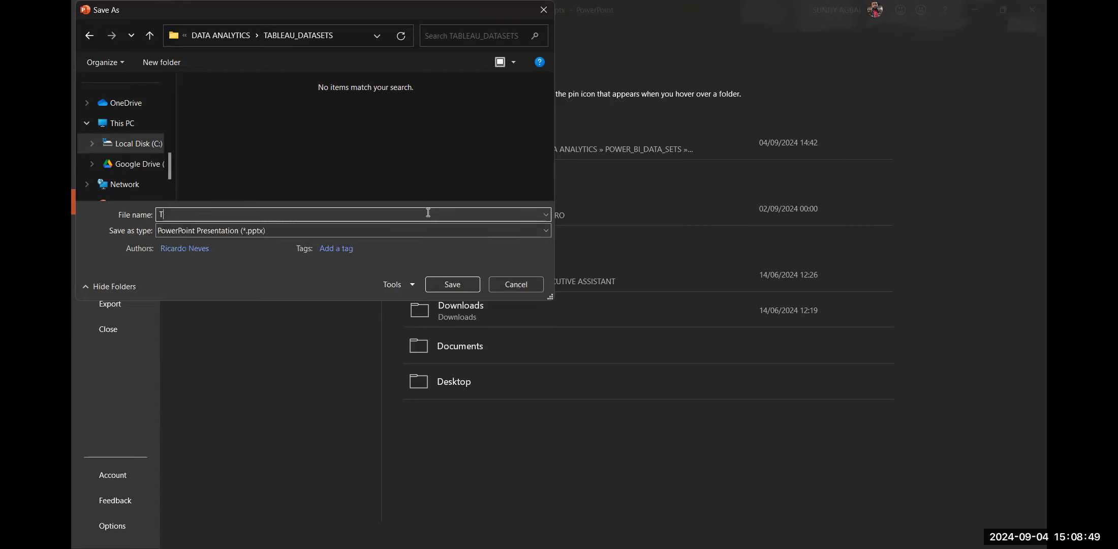
{"action": "type", "text": "ableau"}
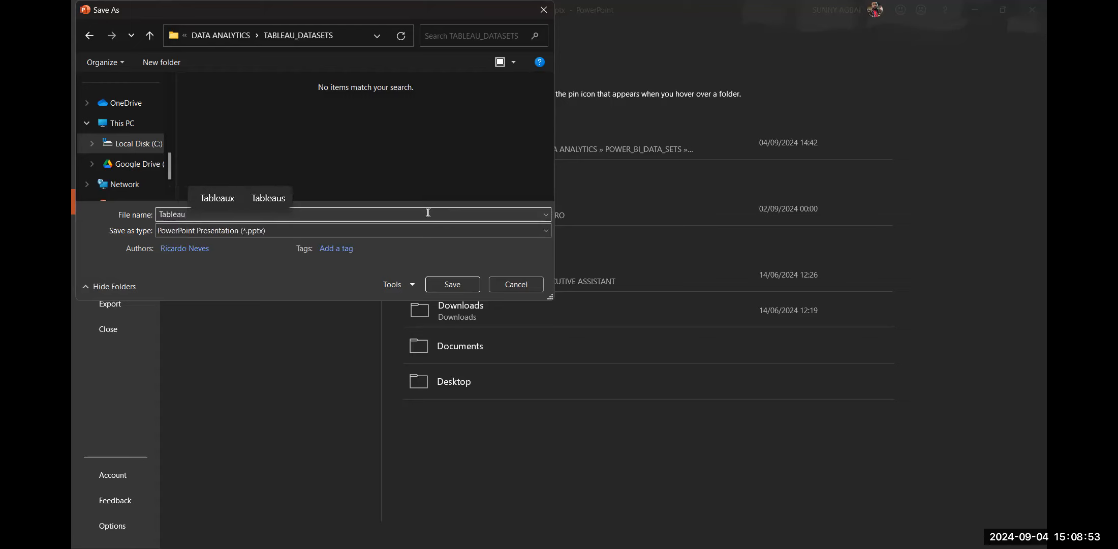
{"action": "type", "text": "_das"}
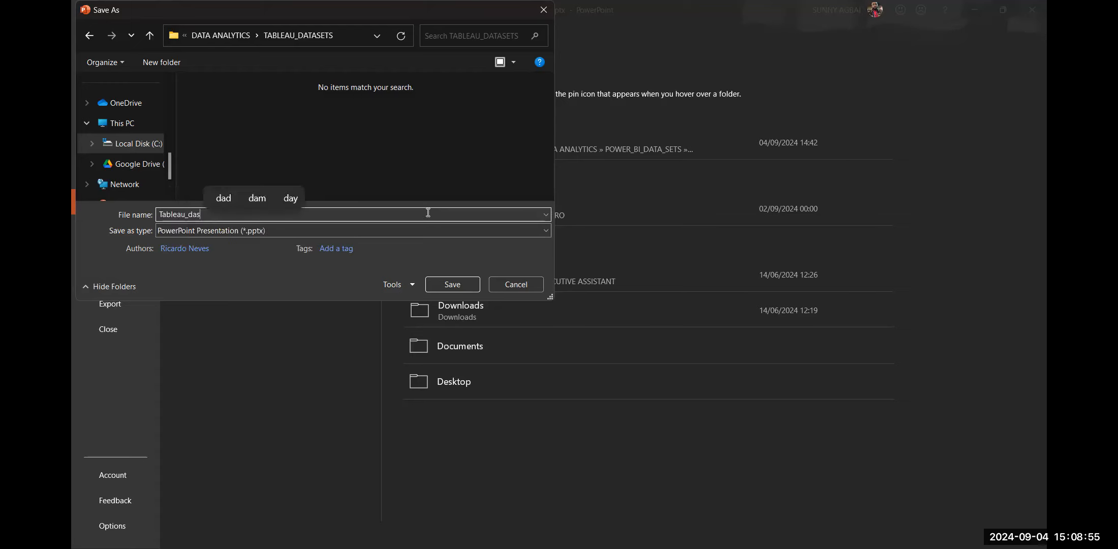
{"action": "type", "text": "hbaord"}
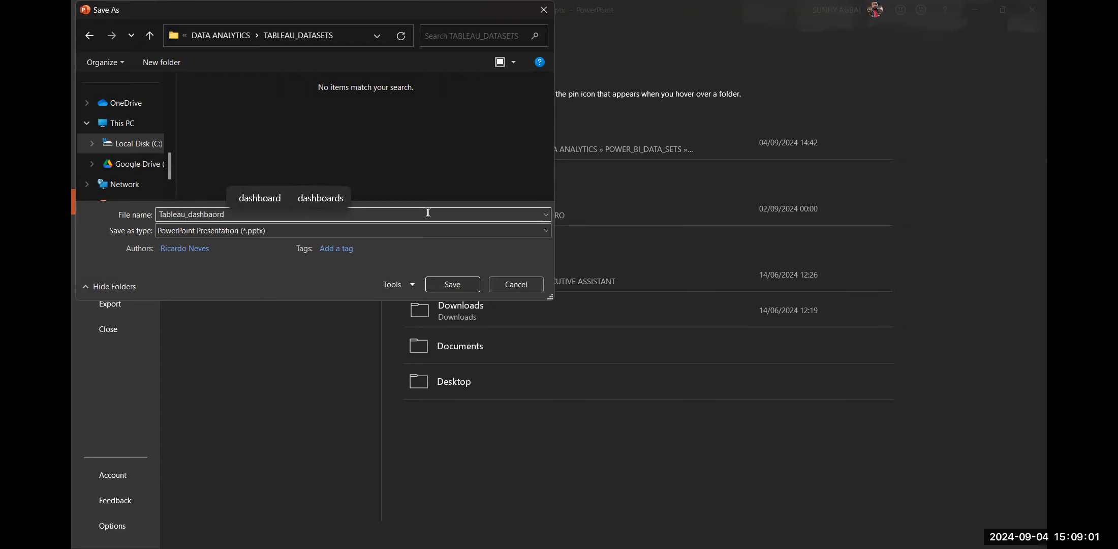
{"action": "type", "text": "_2"}
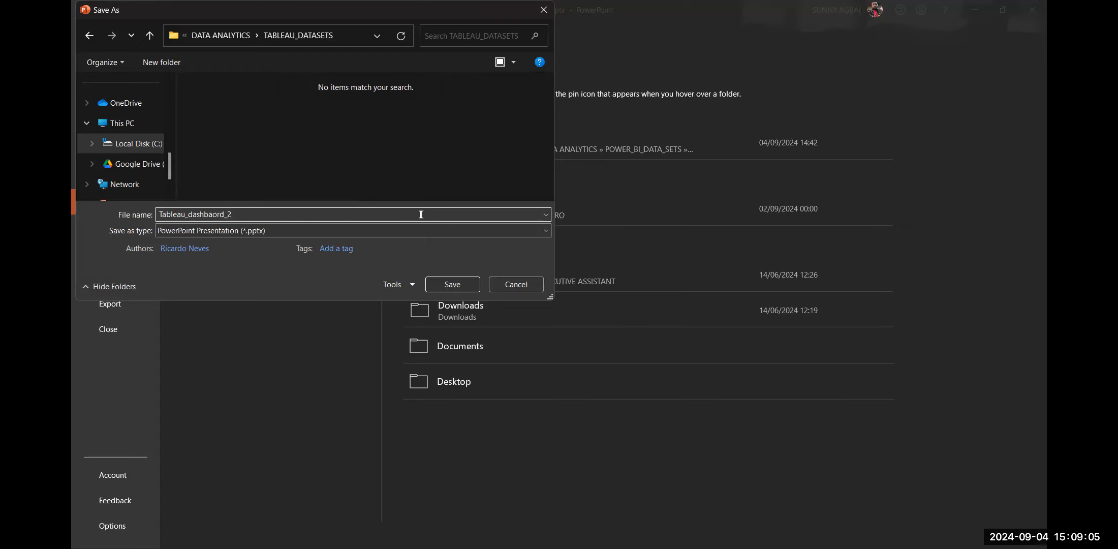
{"action": "left_click", "coordinate": [226, 244]}
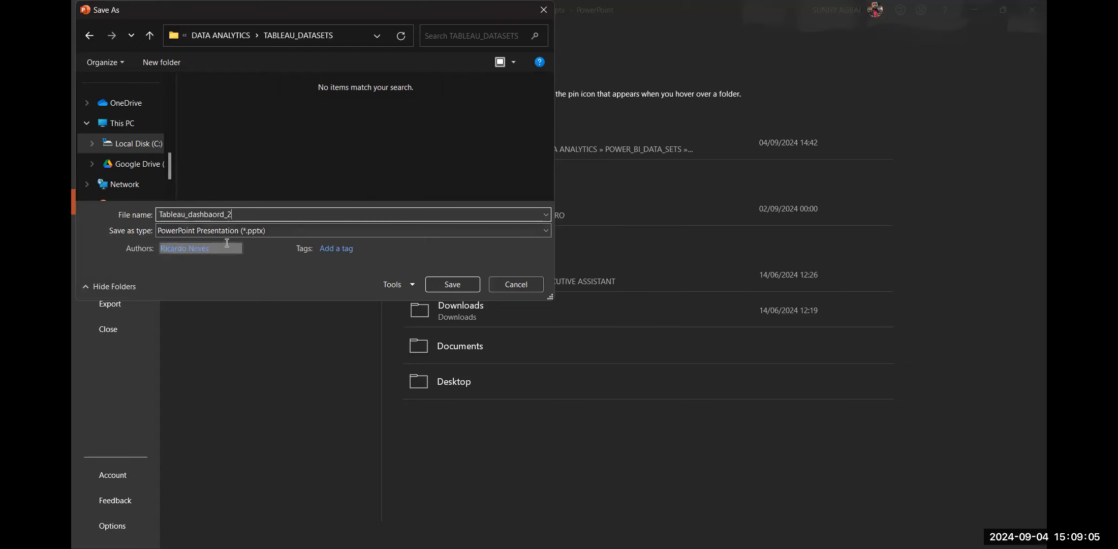
- Choose JPEG File Interchange Format as the file type and export just the current slide
{"action": "left_click", "coordinate": [546, 233]}
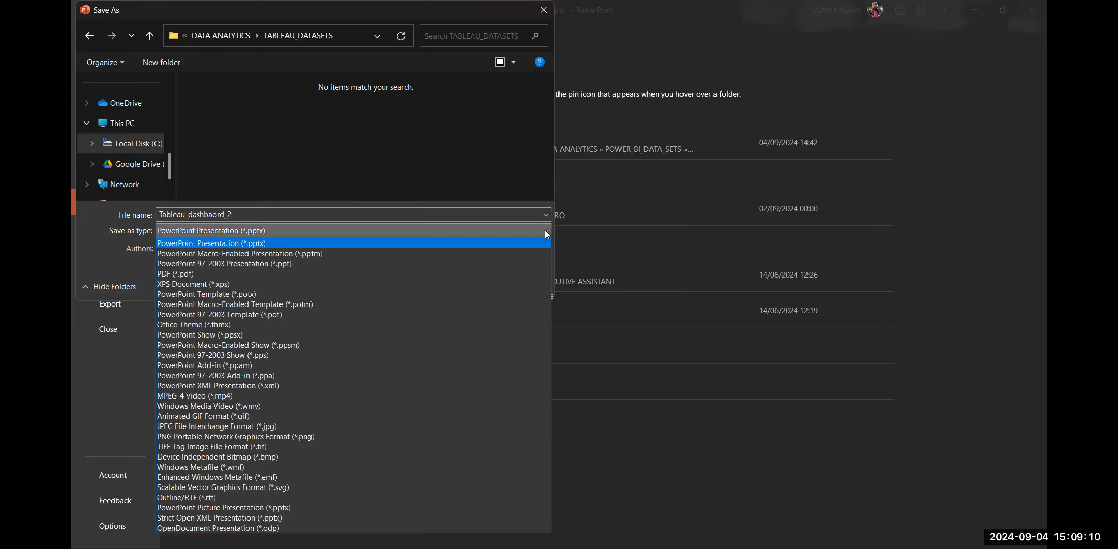
{"action": "left_click", "coordinate": [258, 428]}
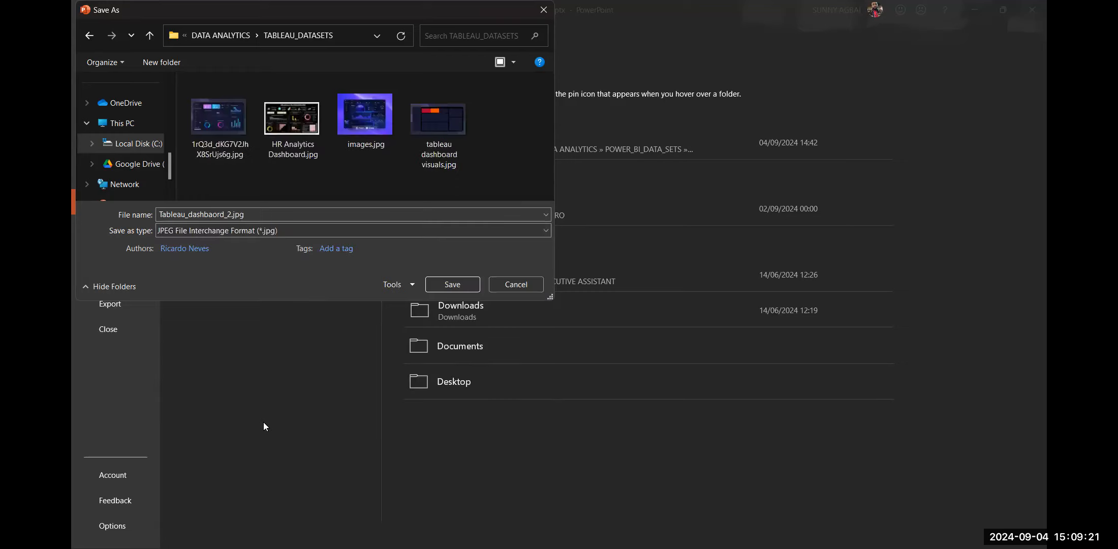
{"action": "left_click", "coordinate": [452, 284]}
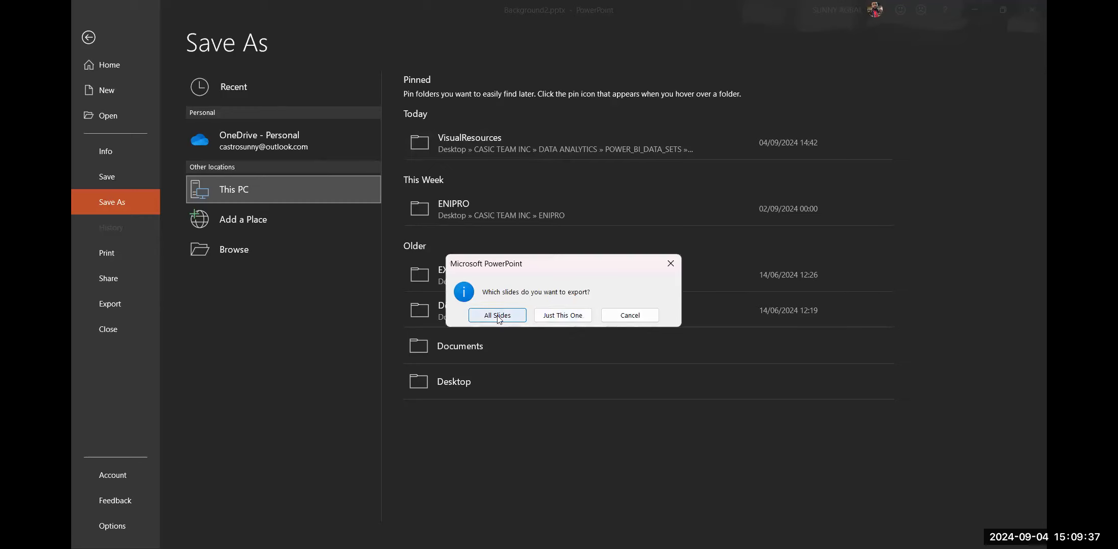
{"action": "left_click", "coordinate": [559, 316]}
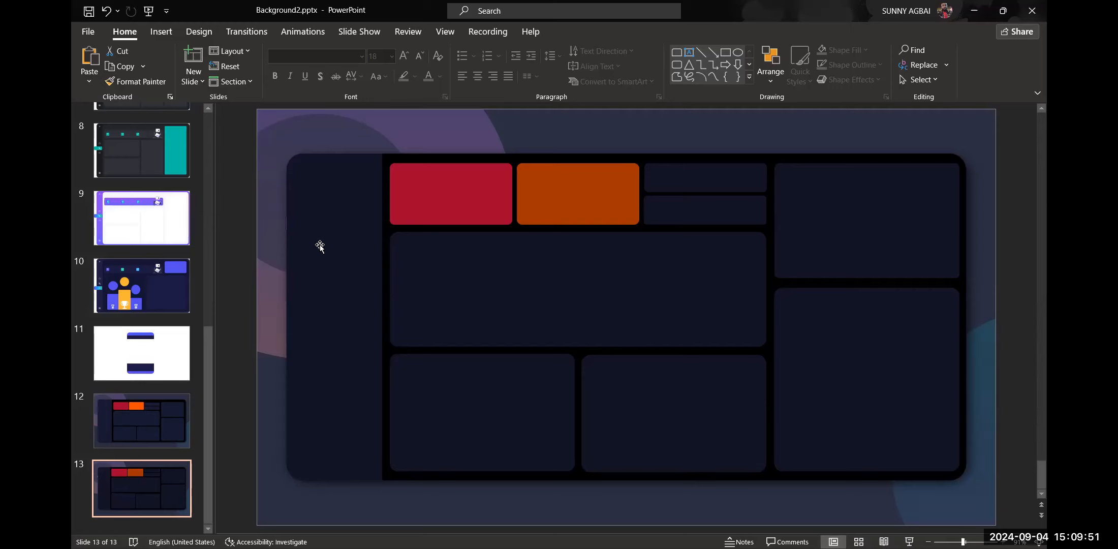
- Fill the second top-row card with the standard green and save the presentation
{"action": "left_click", "coordinate": [567, 209]}
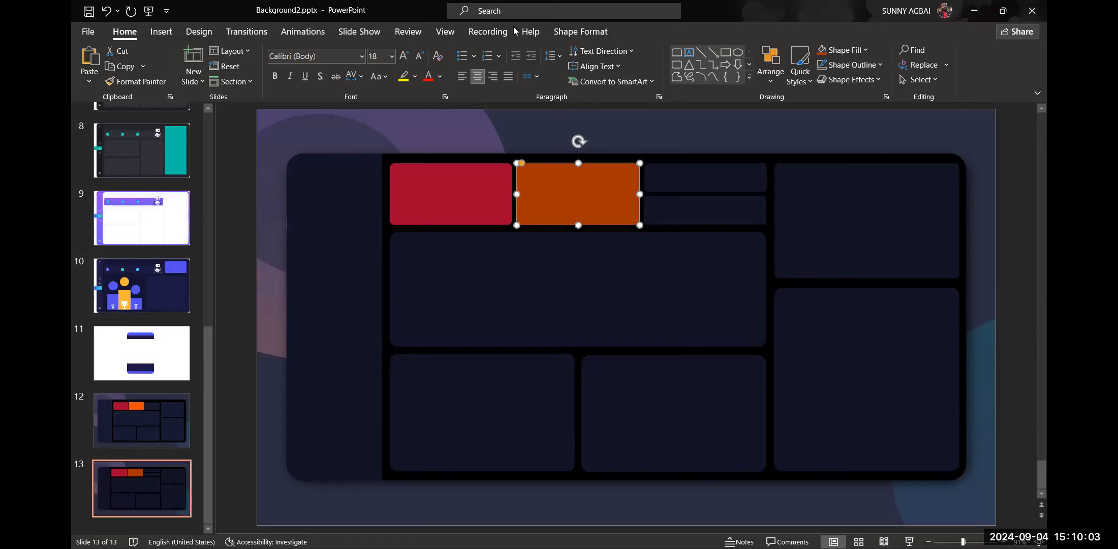
{"action": "left_click", "coordinate": [591, 33]}
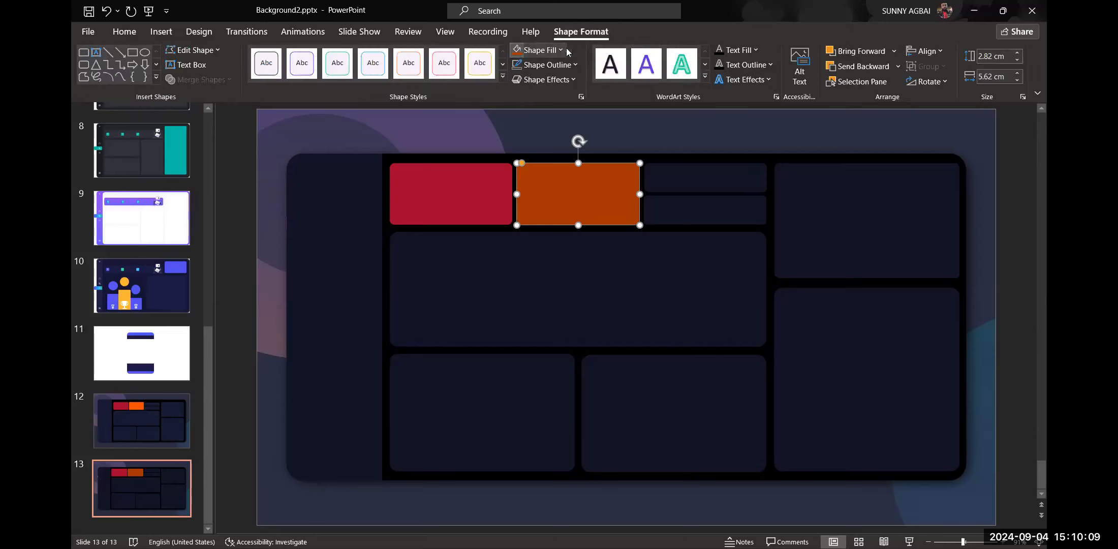
{"action": "left_click", "coordinate": [562, 50]}
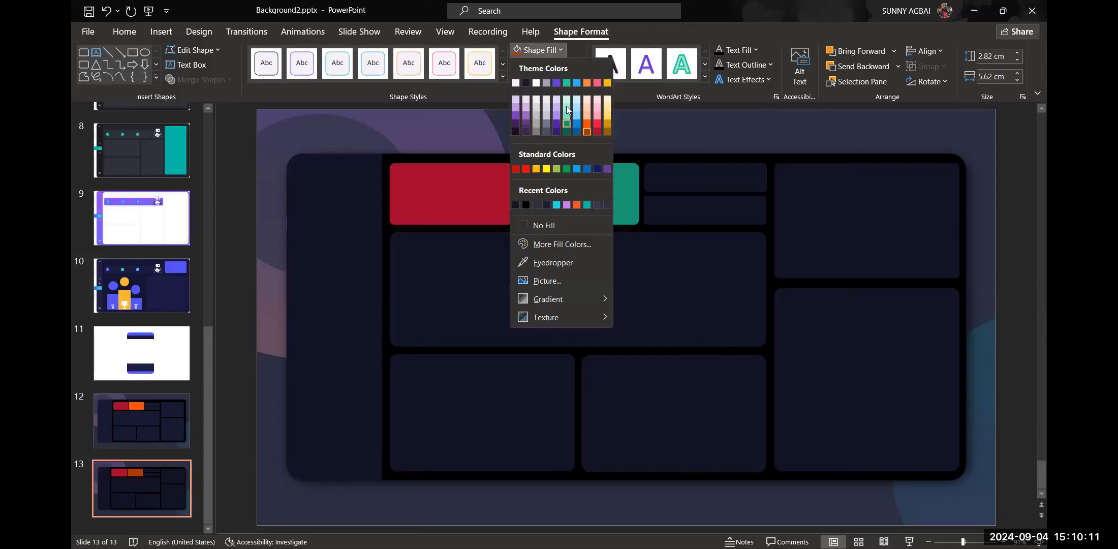
{"action": "left_click", "coordinate": [567, 169]}
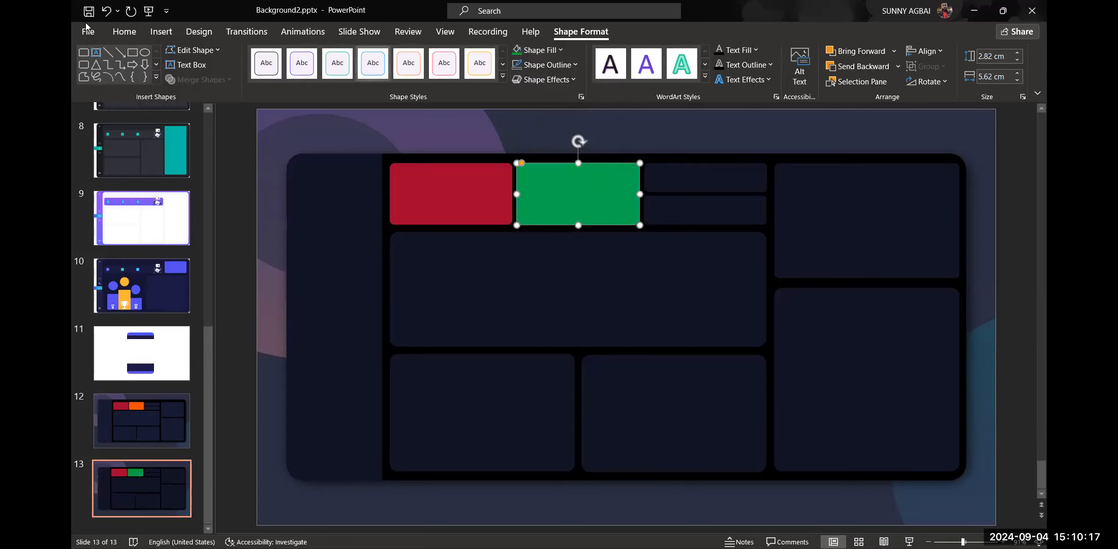
{"action": "left_click", "coordinate": [87, 12]}
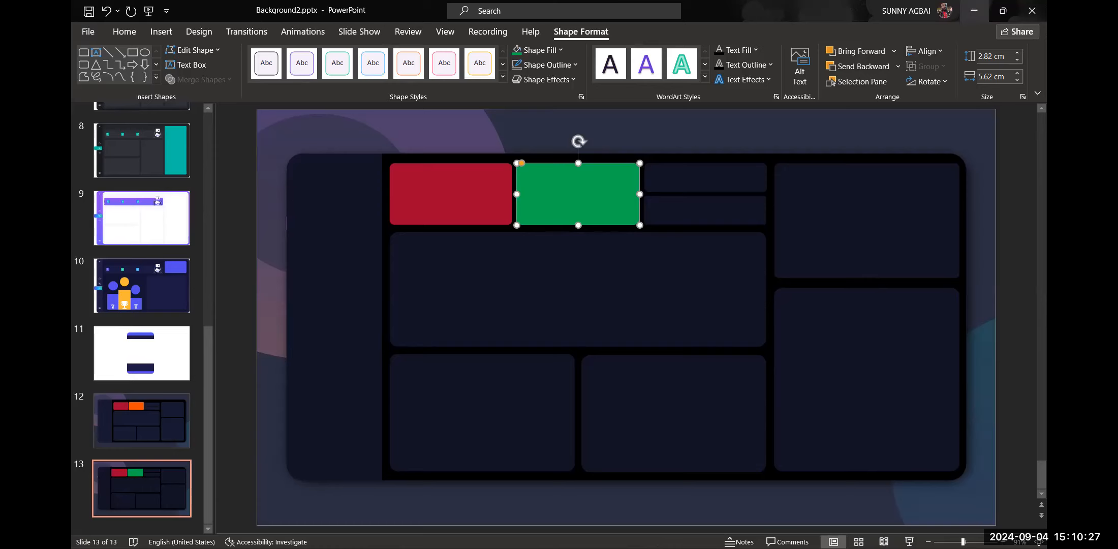
- Minimize the presentation, close the file browser and the reference dashboard image, and switch to the Tableau Public workbook
{"action": "left_click", "coordinate": [974, 10]}
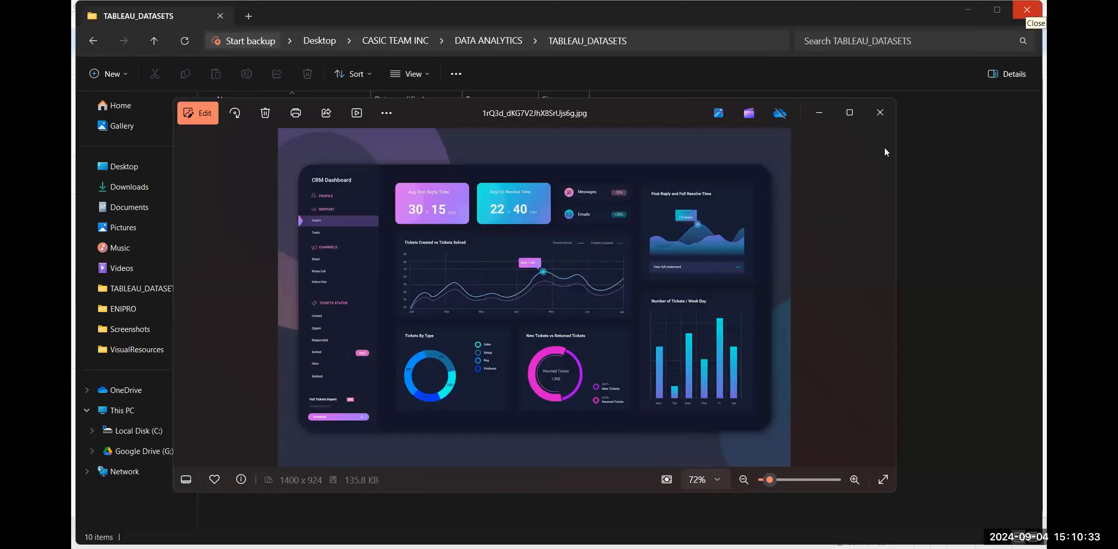
{"action": "left_click", "coordinate": [1039, 5]}
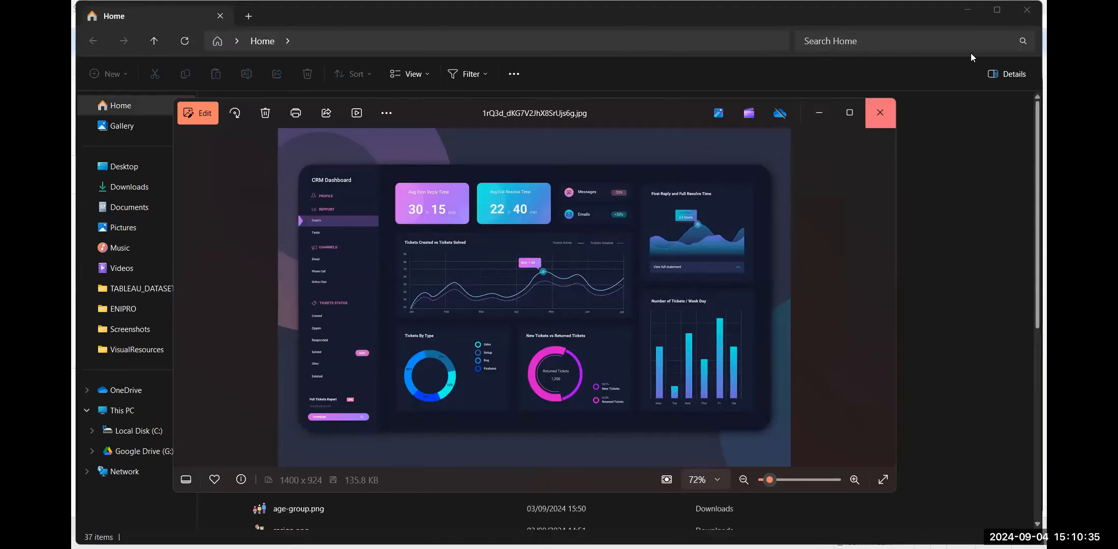
{"action": "left_click", "coordinate": [880, 112]}
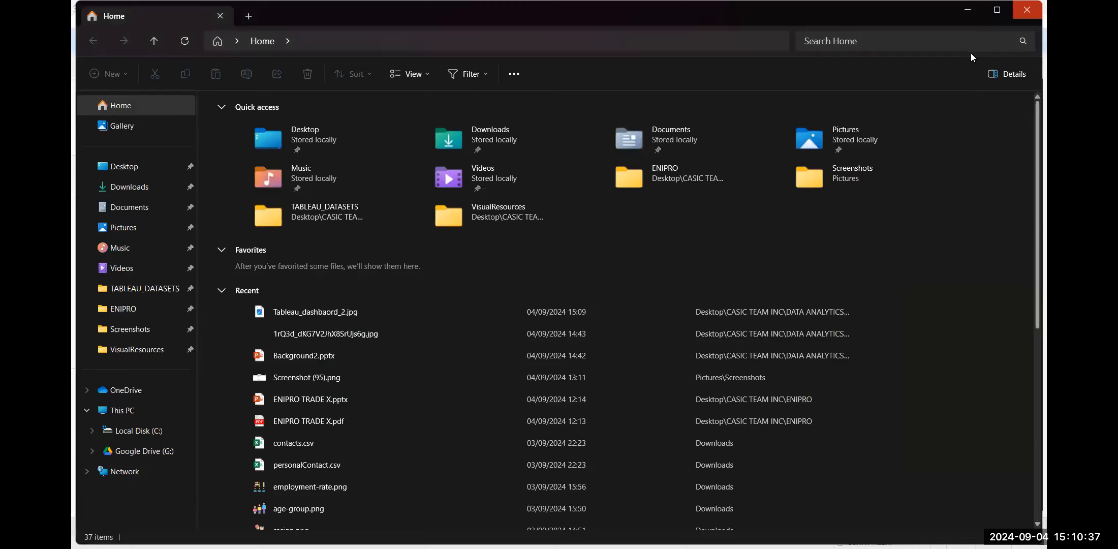
{"action": "left_click", "coordinate": [1027, 9]}
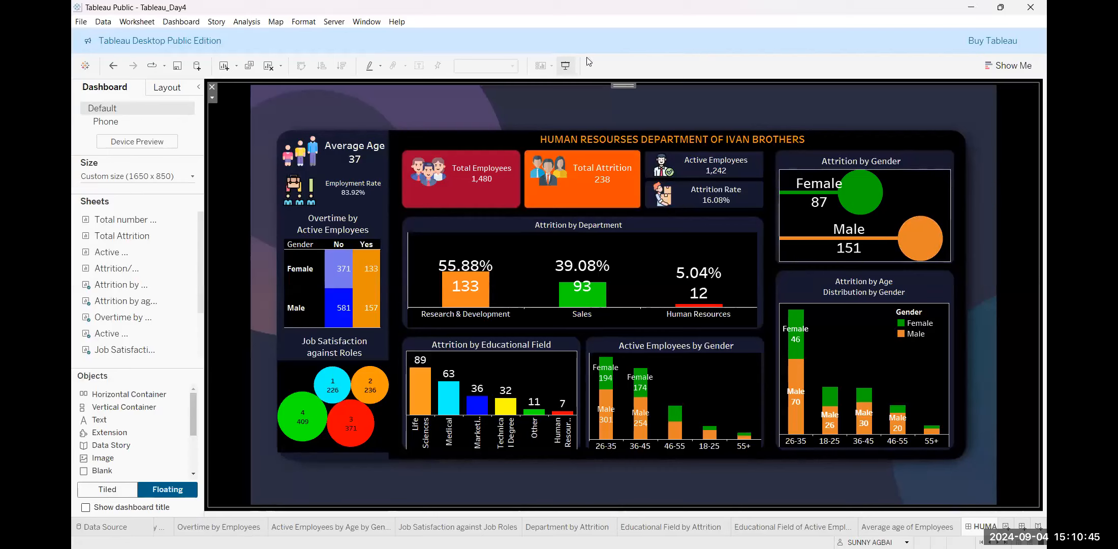
{"action": "left_click", "coordinate": [995, 8]}
{"action": "left_click", "coordinate": [985, 9]}
{"action": "left_click", "coordinate": [610, 70]}
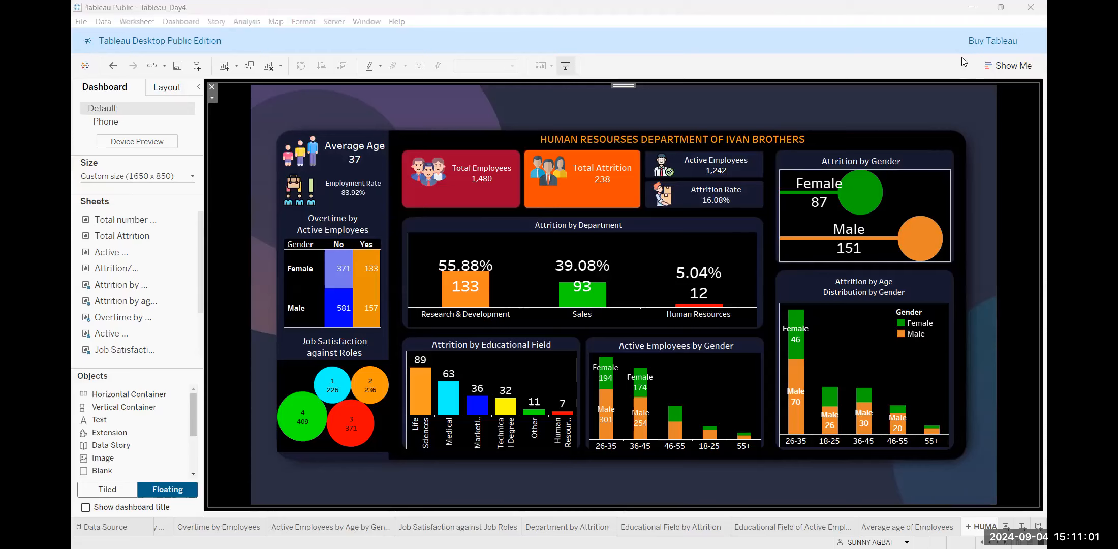
- Add a new dashboard to the workbook and set its size type to Fixed size
{"action": "left_click", "coordinate": [1022, 527]}
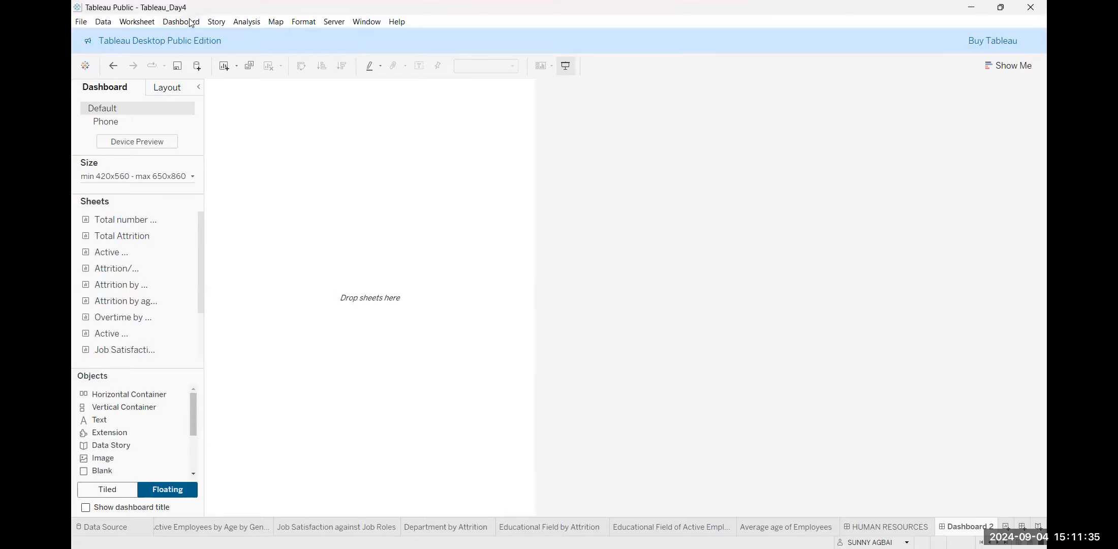
{"action": "left_click", "coordinate": [194, 176]}
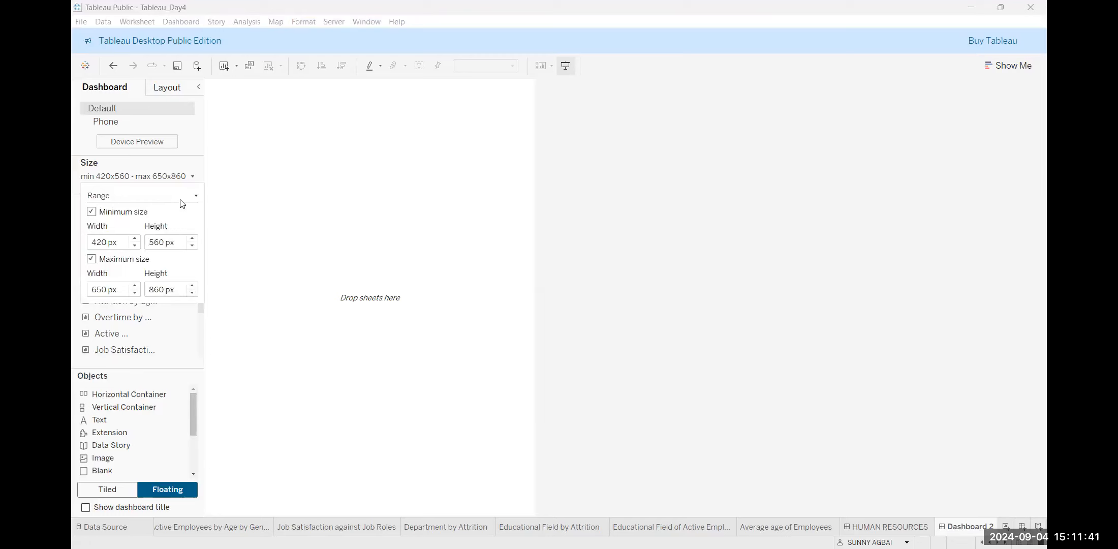
{"action": "left_click", "coordinate": [198, 200]}
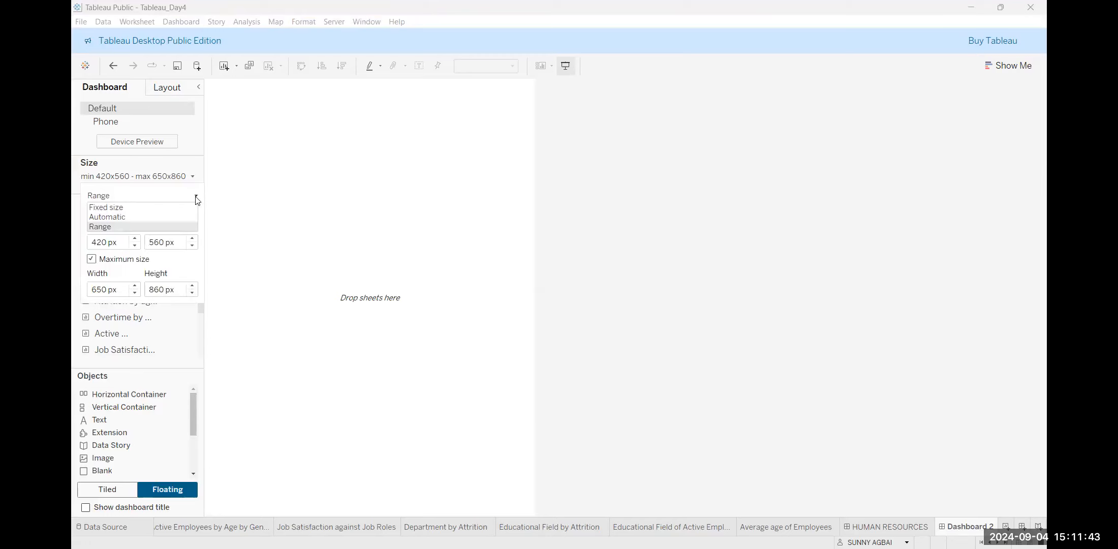
{"action": "left_click", "coordinate": [166, 209]}
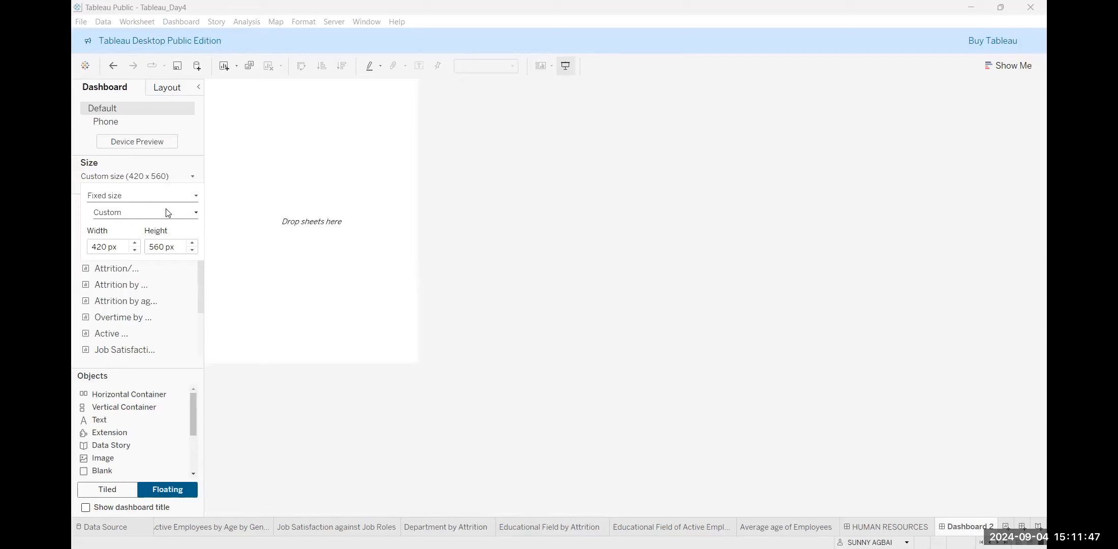
- Set the new dashboard's custom width to 950 px
{"action": "left_click", "coordinate": [131, 247]}
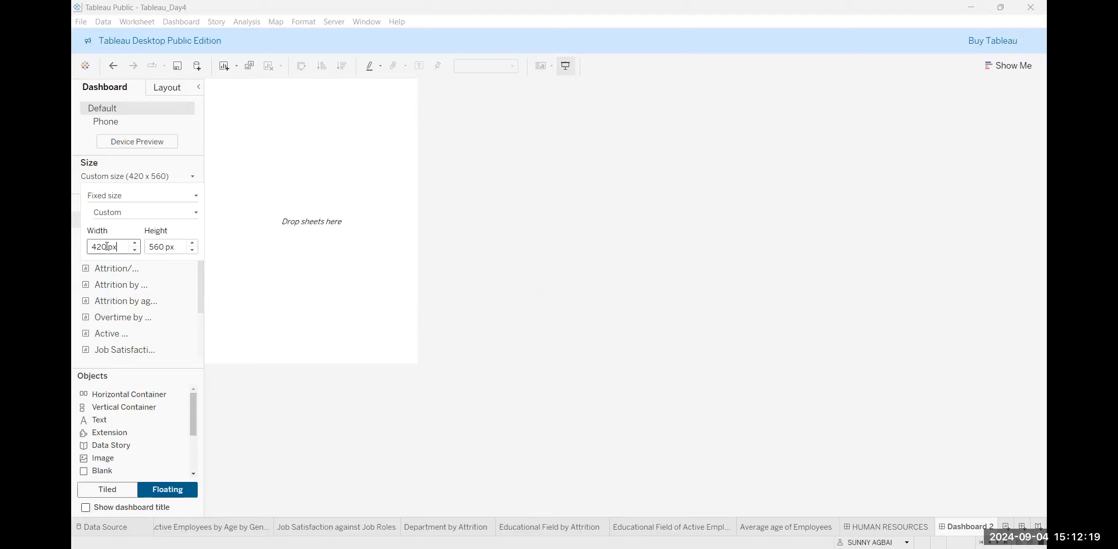
{"action": "left_click", "coordinate": [107, 247]}
{"action": "key", "text": "BackSpace"}
{"action": "key", "text": "BackSpace"}
{"action": "key", "text": "BackSpace"}
{"action": "type", "text": "950"}
{"action": "key", "text": "Return"}
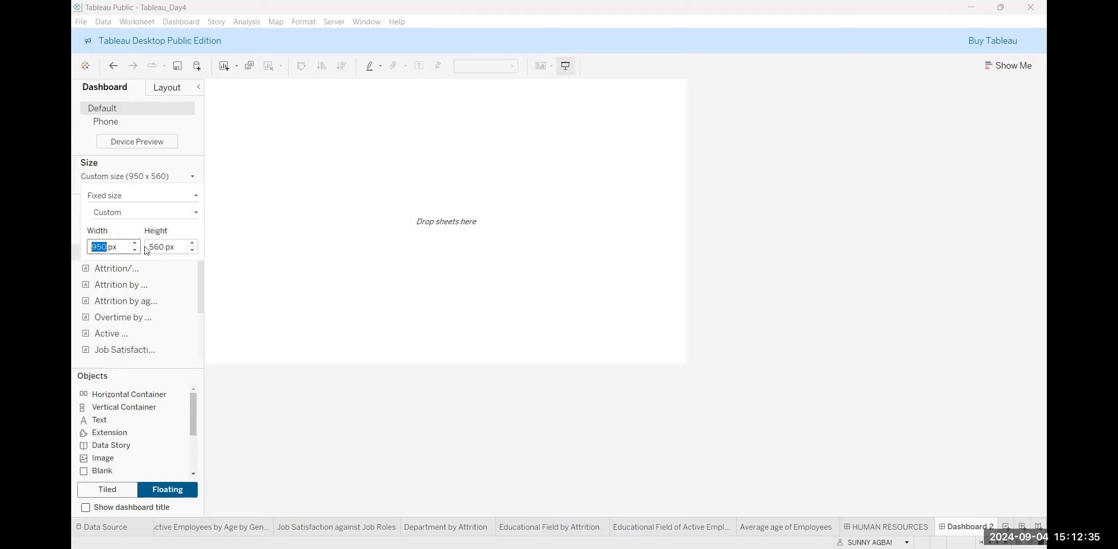
- Set the new dashboard's custom height to 950 px
{"action": "left_click", "coordinate": [162, 246]}
{"action": "key", "text": "BackSpace"}
{"action": "key", "text": "BackSpace"}
{"action": "key", "text": "BackSpace"}
{"action": "type", "text": "950"}
{"action": "key", "text": "Return"}
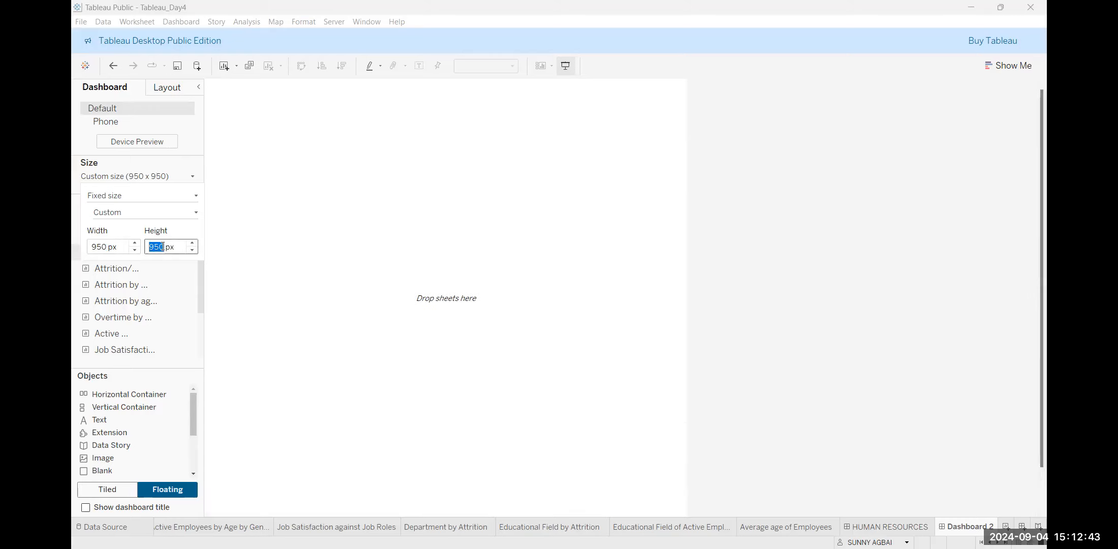
- Set the new dashboard's custom height to 850 px
{"action": "key", "text": "BackSpace"}
{"action": "type", "text": "850"}
{"action": "key", "text": "Return"}
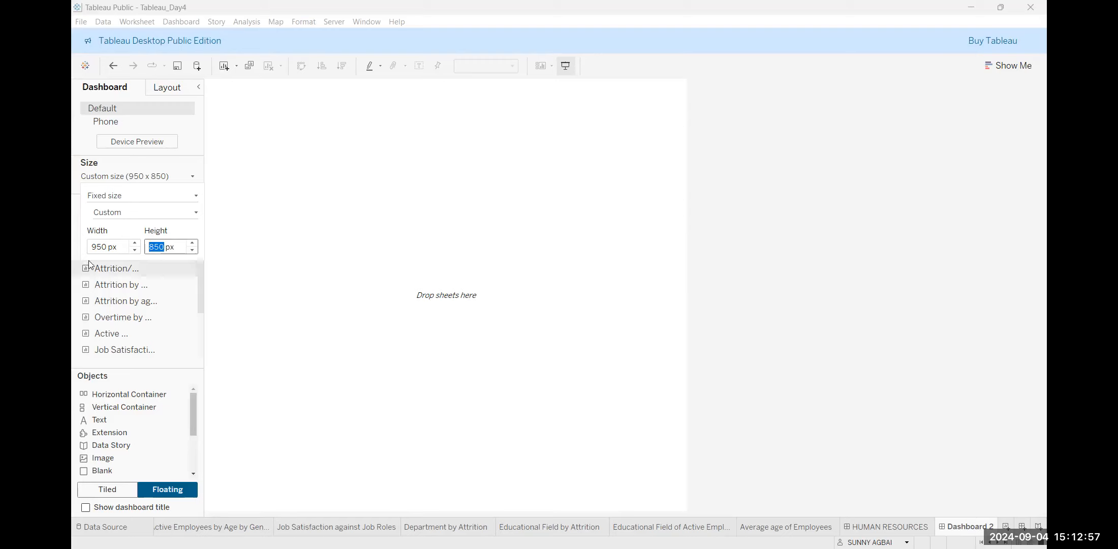
- Try a custom dashboard width of 1450 px
{"action": "left_click", "coordinate": [107, 246]}
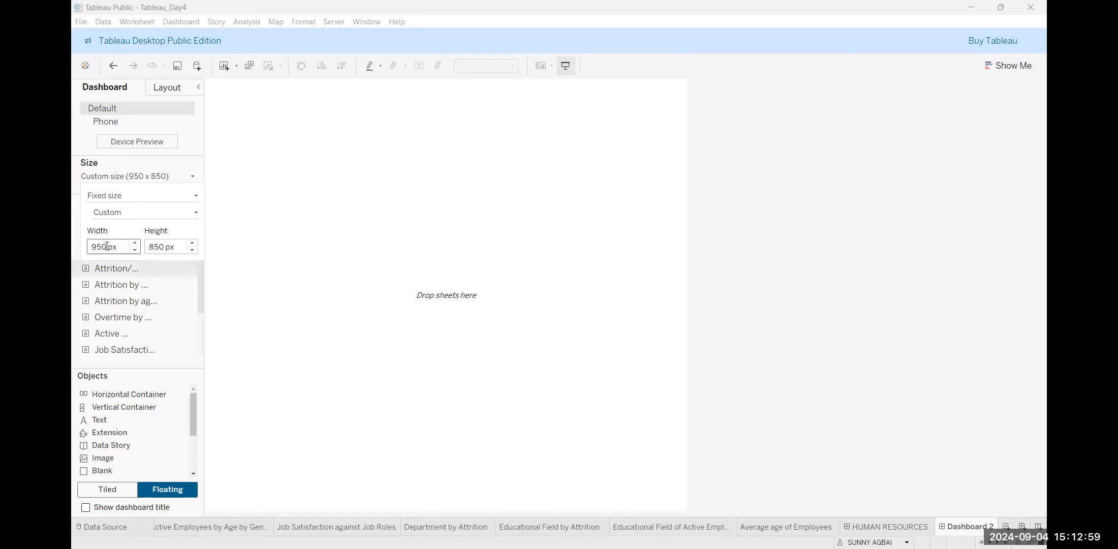
{"action": "key", "text": "BackSpace"}
{"action": "key", "text": "BackSpace"}
{"action": "key", "text": "BackSpace"}
{"action": "type", "text": "1450"}
{"action": "key", "text": "Return"}
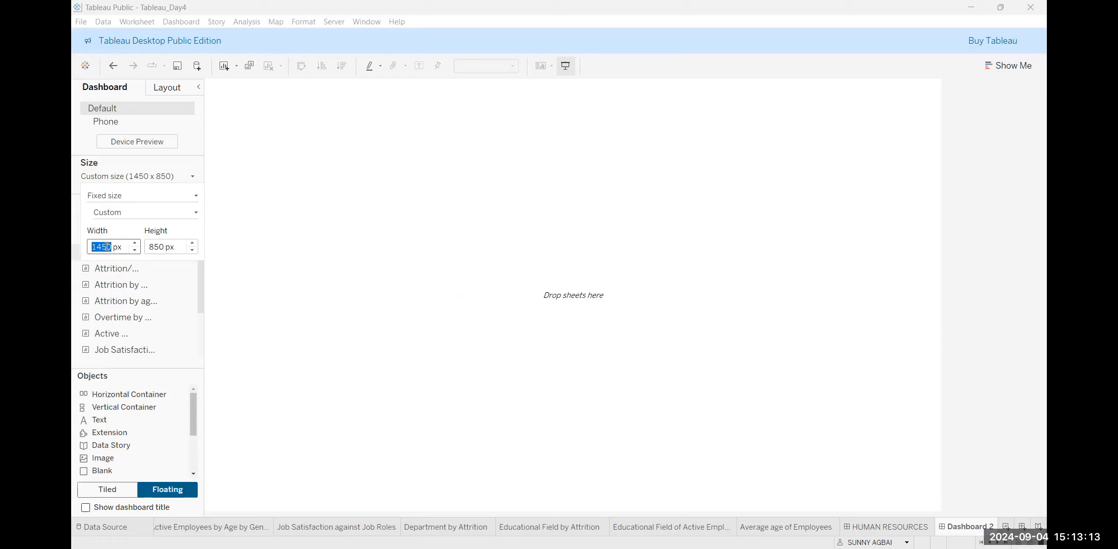
- Try a wider custom dashboard width of 1850 px
{"action": "type", "text": "17"}
{"action": "key", "text": "BackSpace"}
{"action": "type", "text": "850"}
{"action": "key", "text": "Return"}
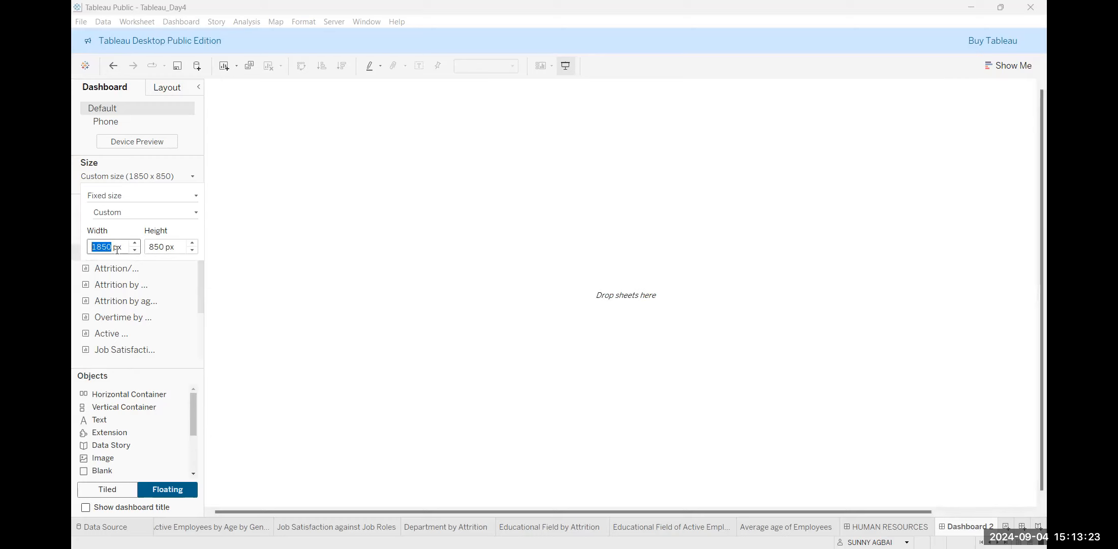
- Try reducing the custom dashboard width to 1700 px
{"action": "left_click", "coordinate": [111, 248]}
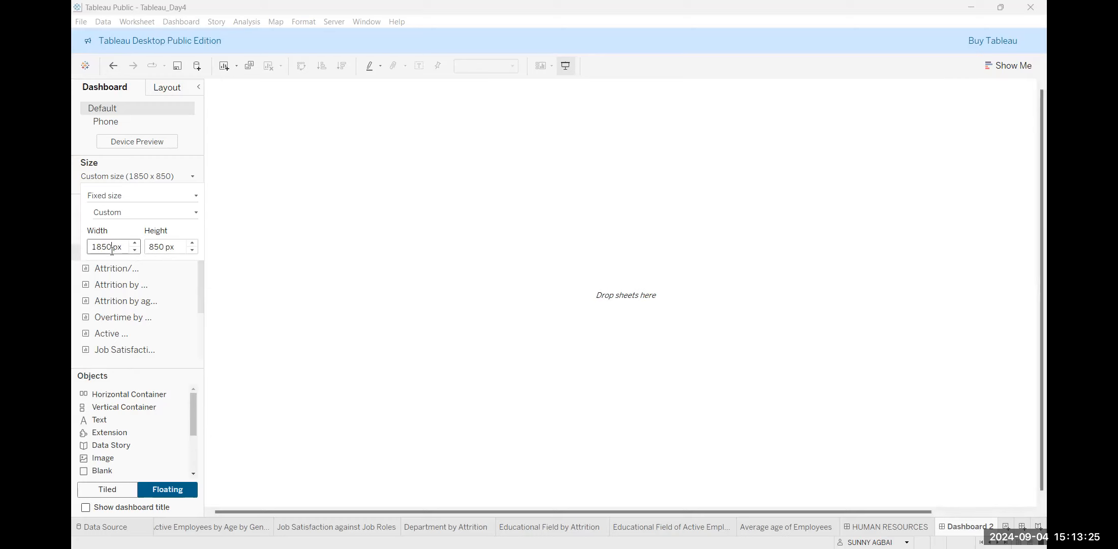
{"action": "key", "text": "BackSpace"}
{"action": "key", "text": "BackSpace"}
{"action": "key", "text": "BackSpace"}
{"action": "type", "text": "700"}
{"action": "key", "text": "Return"}
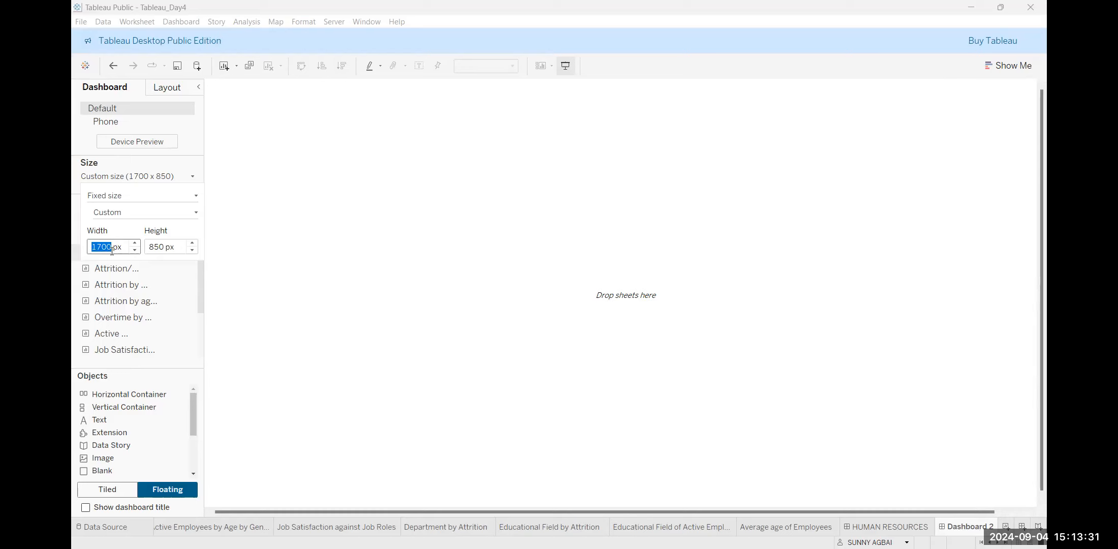
- Set the dashboard's custom width to 1650 px after trying 1600 px, and switch the object placement mode to Tiled
{"action": "type", "text": "1600"}
{"action": "key", "text": "Return"}
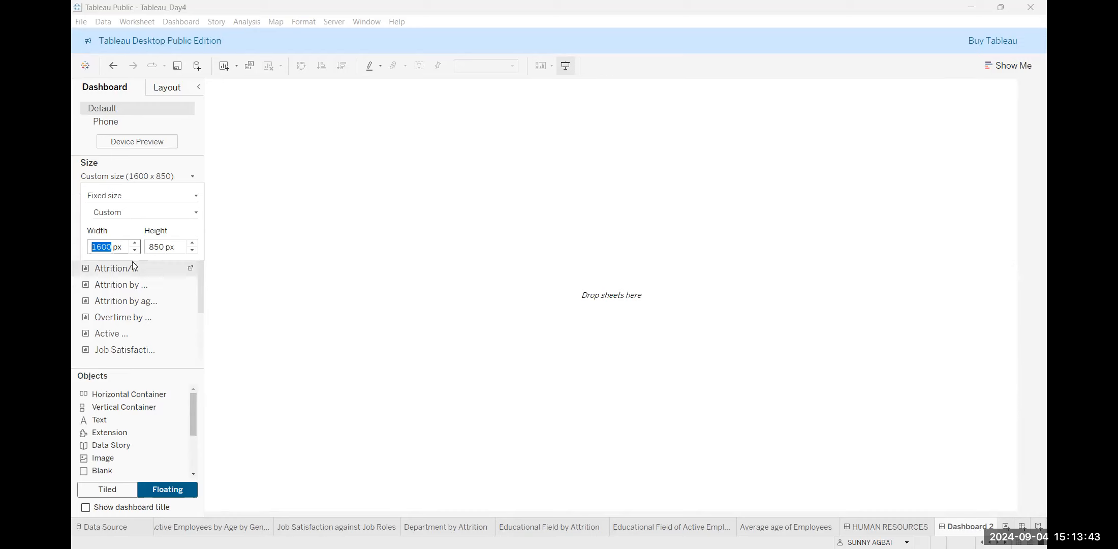
{"action": "left_click", "coordinate": [105, 248]}
{"action": "key", "text": "Delete"}
{"action": "type", "text": "5"}
{"action": "key", "text": "Return"}
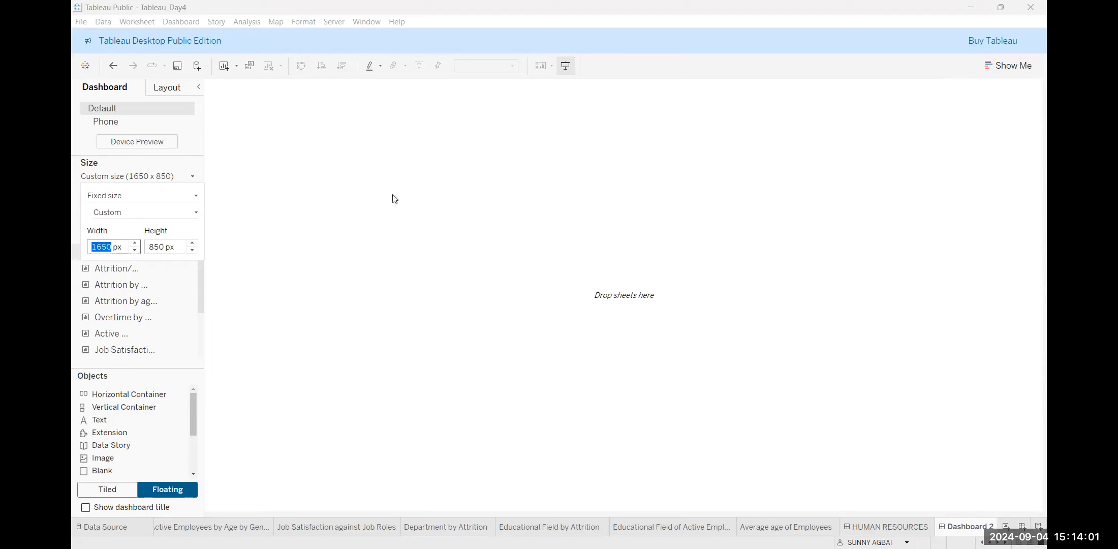
{"action": "left_click", "coordinate": [114, 489]}
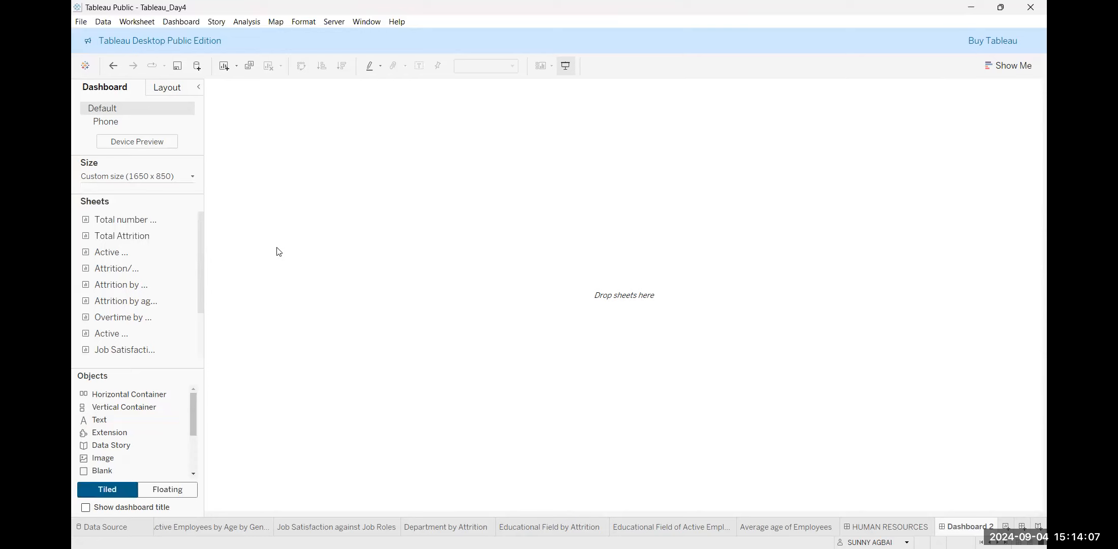
- Format the dashboard with black as its default shading and close the formatting options
{"action": "left_click", "coordinate": [189, 23]}
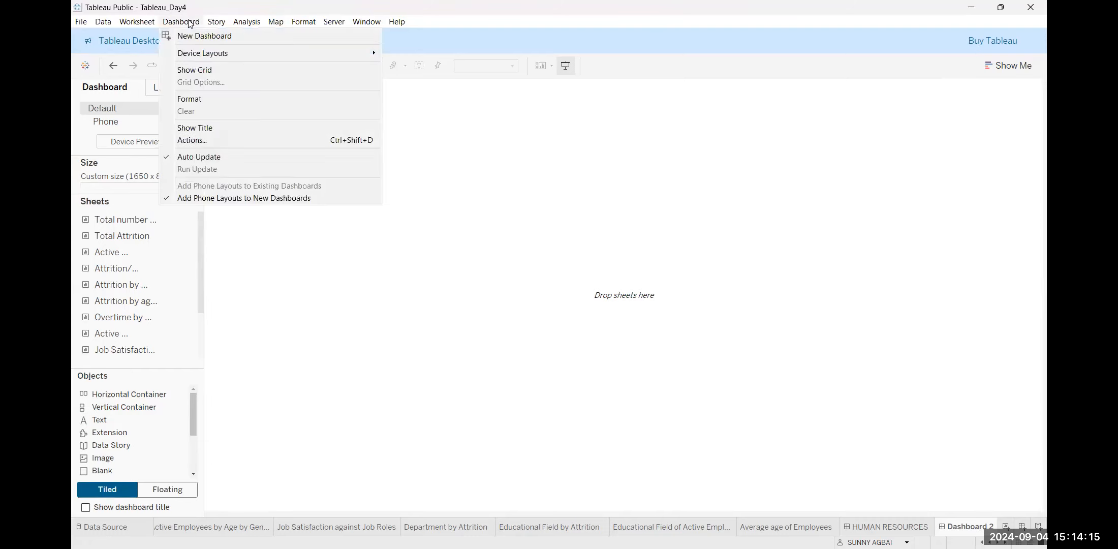
{"action": "left_click", "coordinate": [205, 100]}
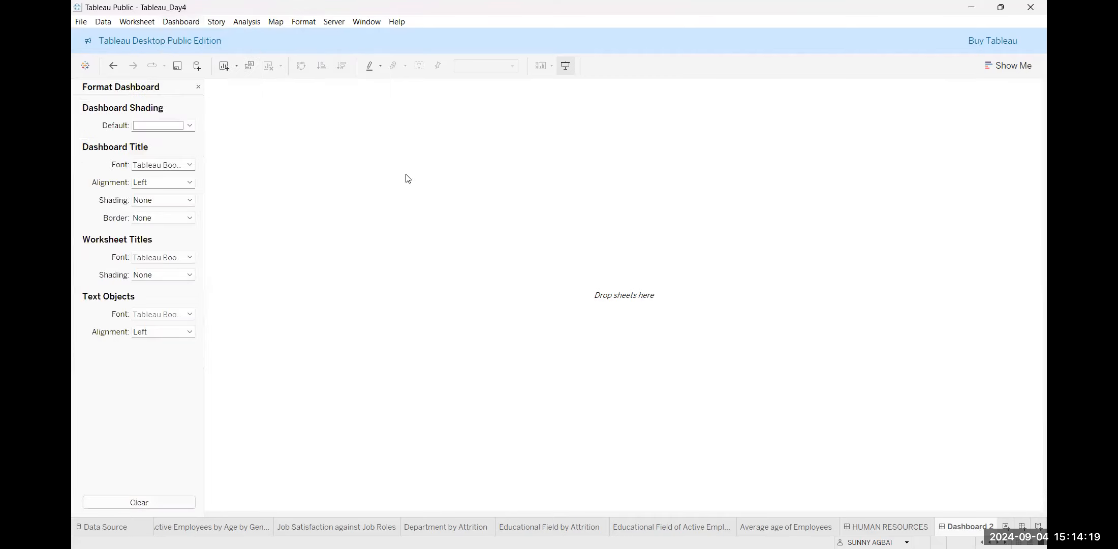
{"action": "left_click", "coordinate": [191, 126]}
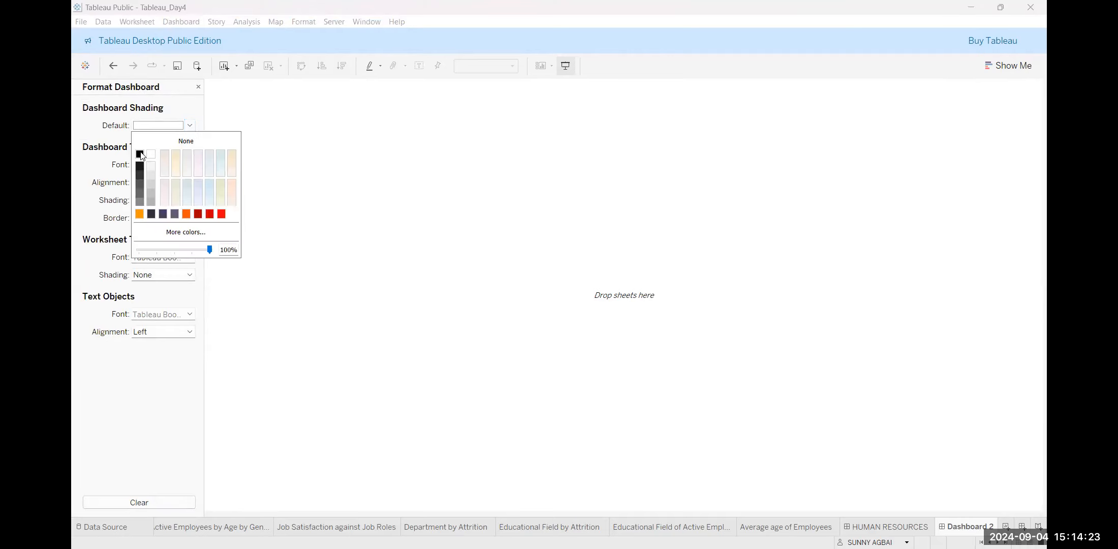
{"action": "left_click", "coordinate": [140, 154]}
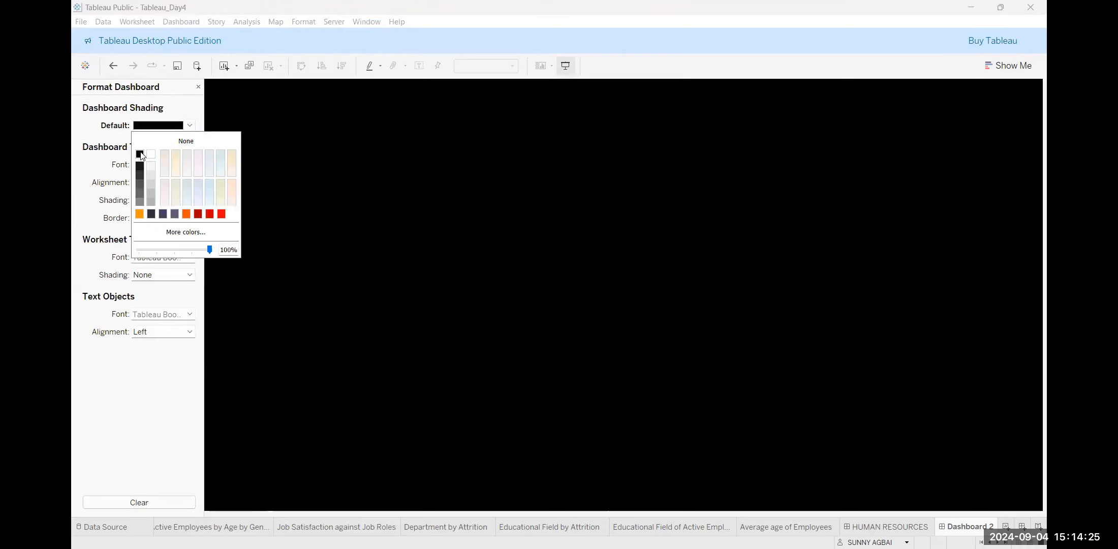
{"action": "left_click", "coordinate": [507, 223]}
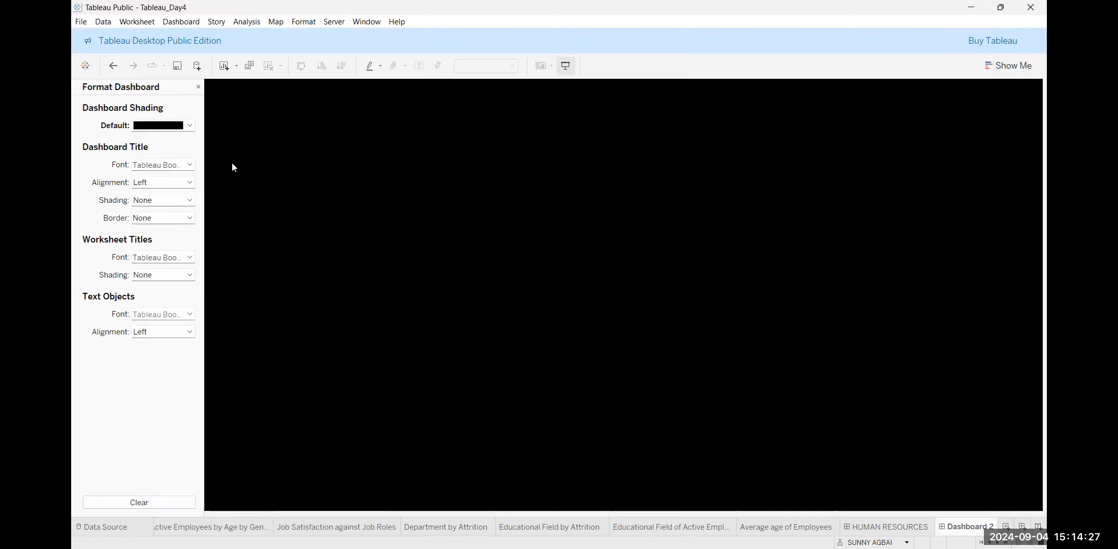
{"action": "left_click", "coordinate": [200, 87]}
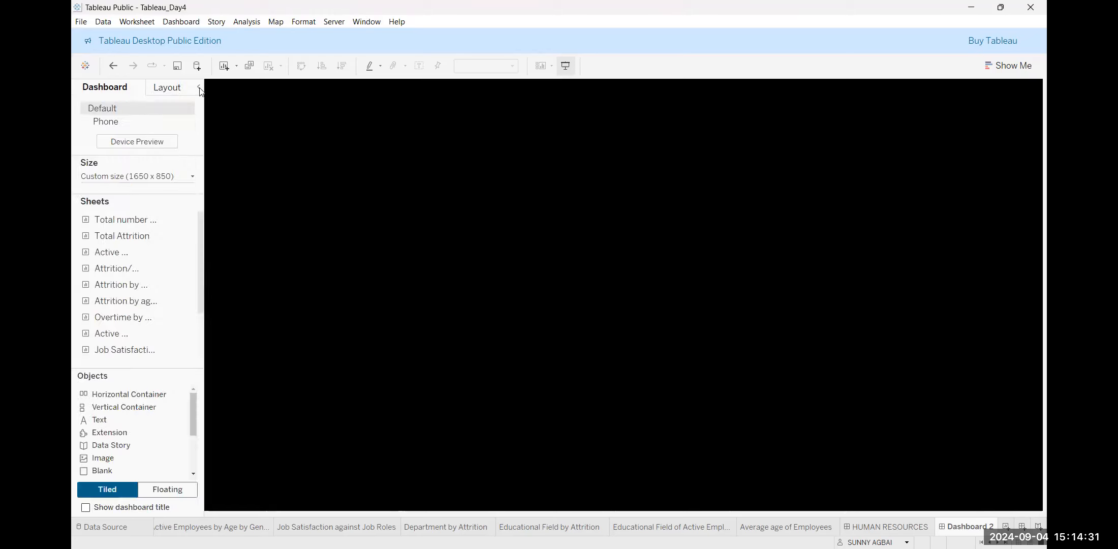
- Add an Image object to the dashboard and enable the Fit Image and Center Image options
{"action": "scroll", "coordinate": [157, 435], "scroll_direction": "down", "scroll_amount": 2}
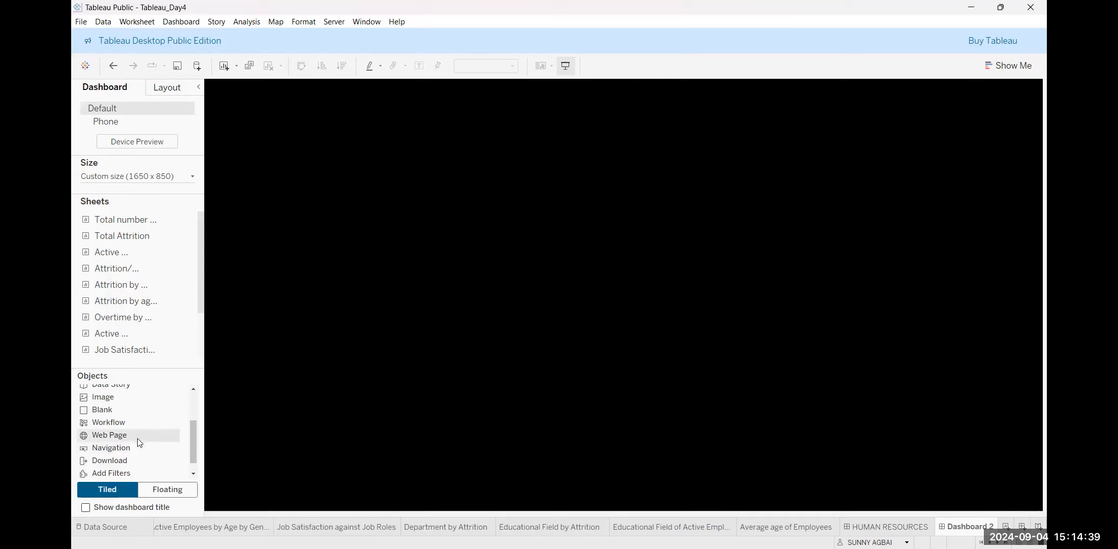
{"action": "double_click", "coordinate": [129, 397]}
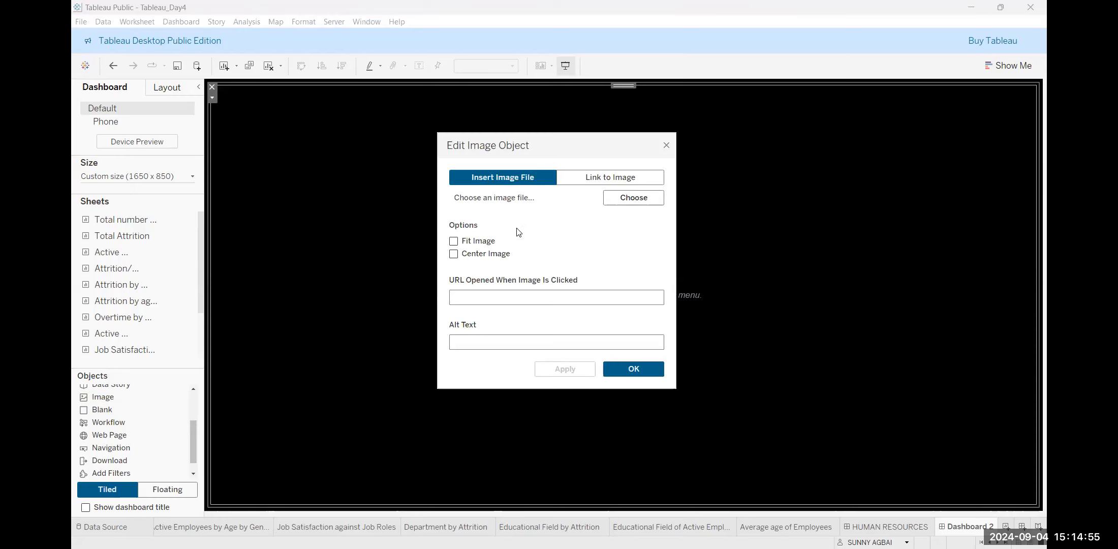
{"action": "left_click", "coordinate": [454, 242]}
{"action": "left_click", "coordinate": [453, 254]}
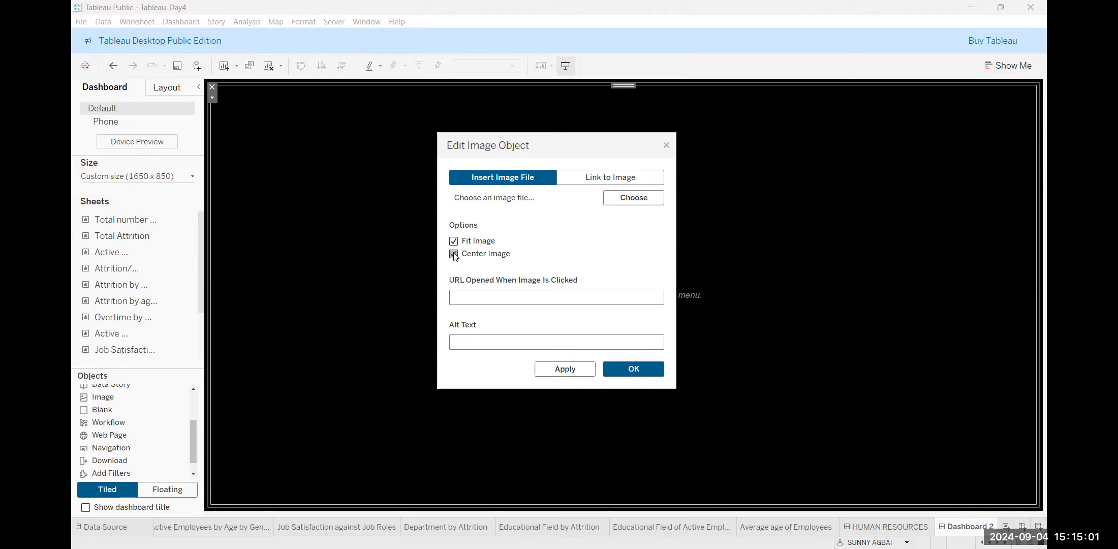
- Choose Tableau_dashbaord_2.jpg from the TABLEAU_DATASETS folder as the image object's file
{"action": "left_click", "coordinate": [631, 205]}
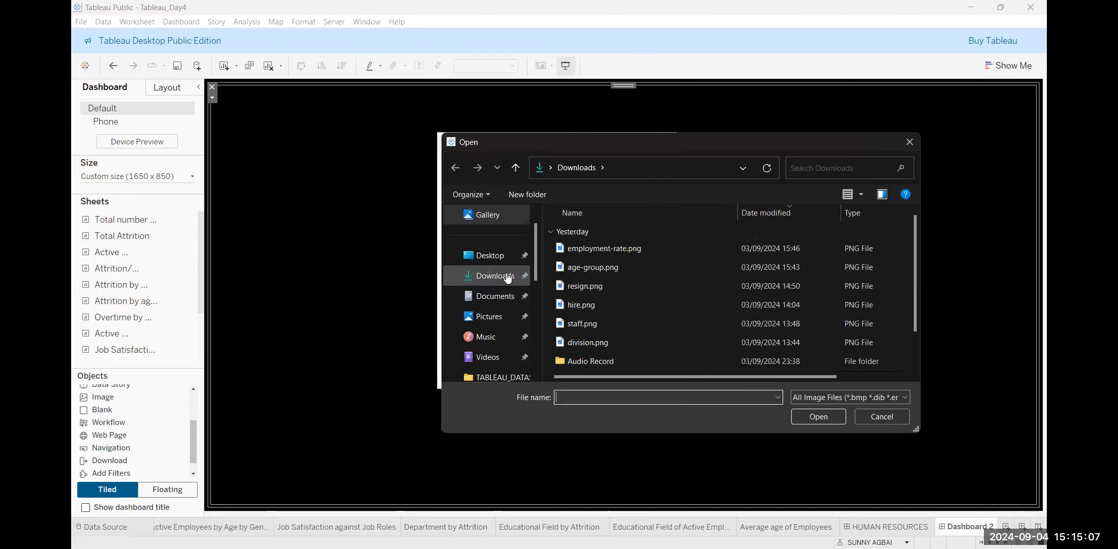
{"action": "scroll", "coordinate": [500, 252], "scroll_direction": "down", "scroll_amount": 3}
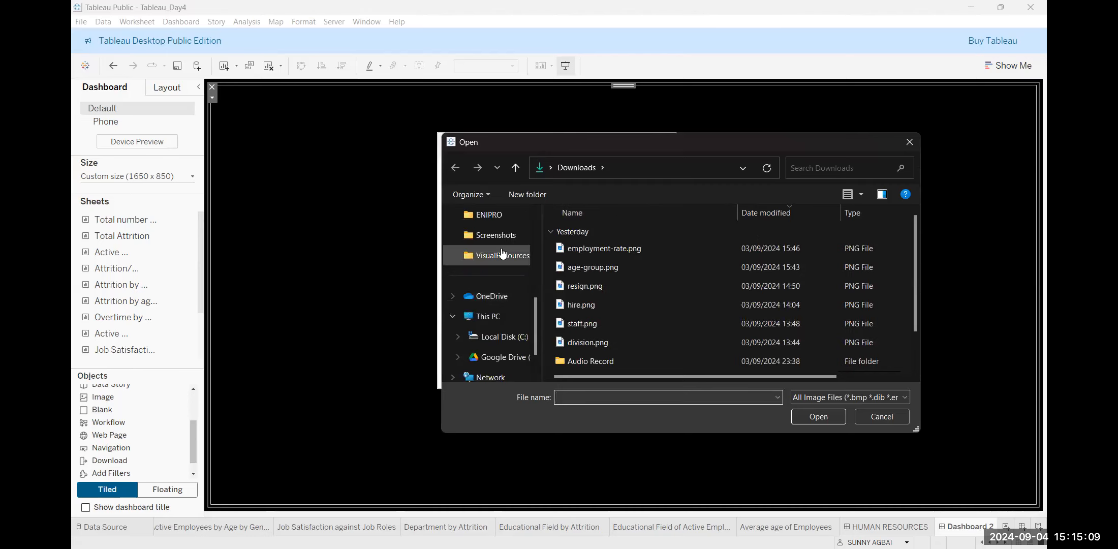
{"action": "scroll", "coordinate": [501, 254], "scroll_direction": "up", "scroll_amount": 1}
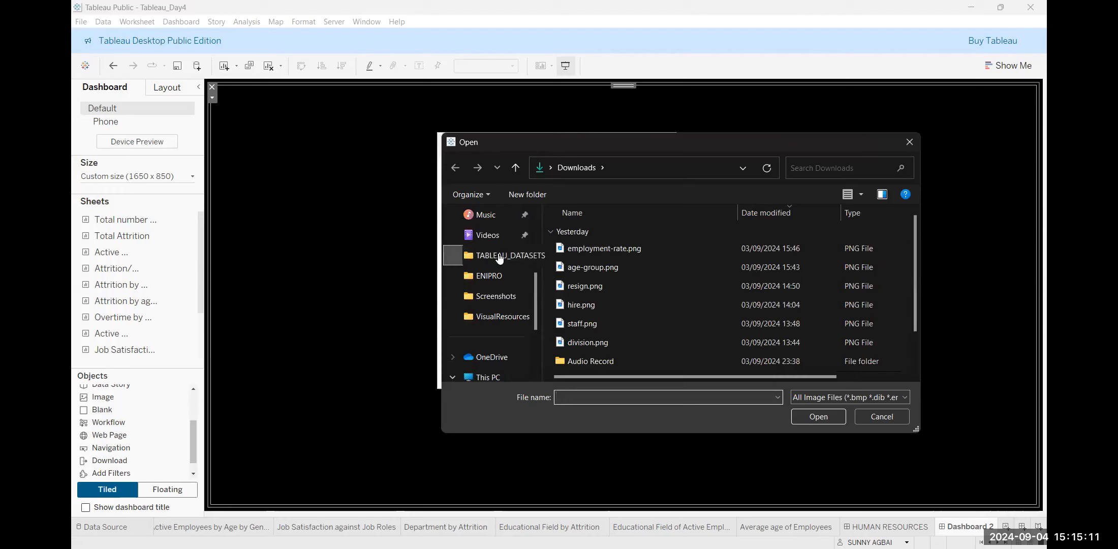
{"action": "left_click", "coordinate": [500, 257]}
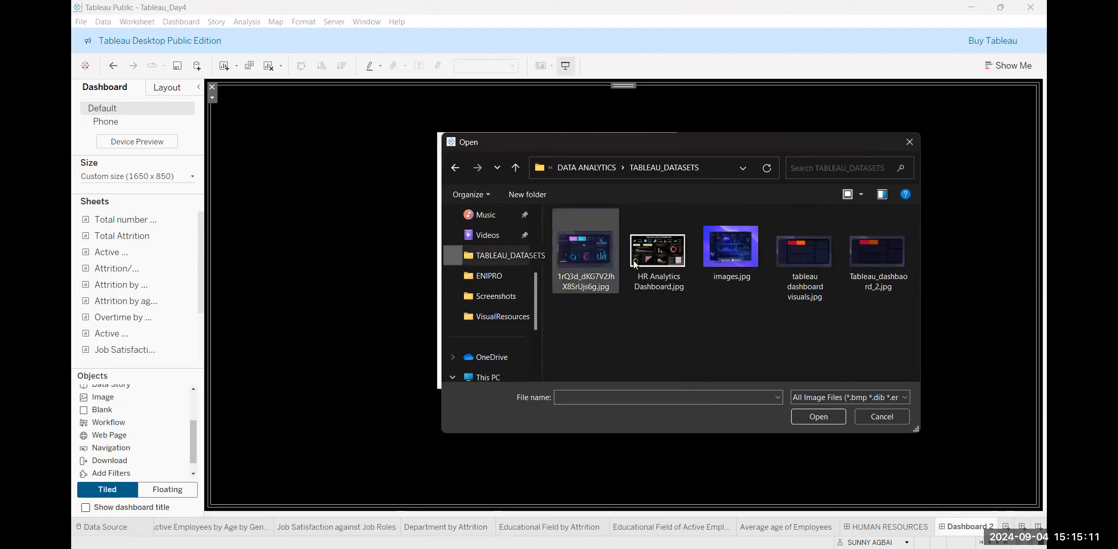
{"action": "left_click", "coordinate": [869, 266]}
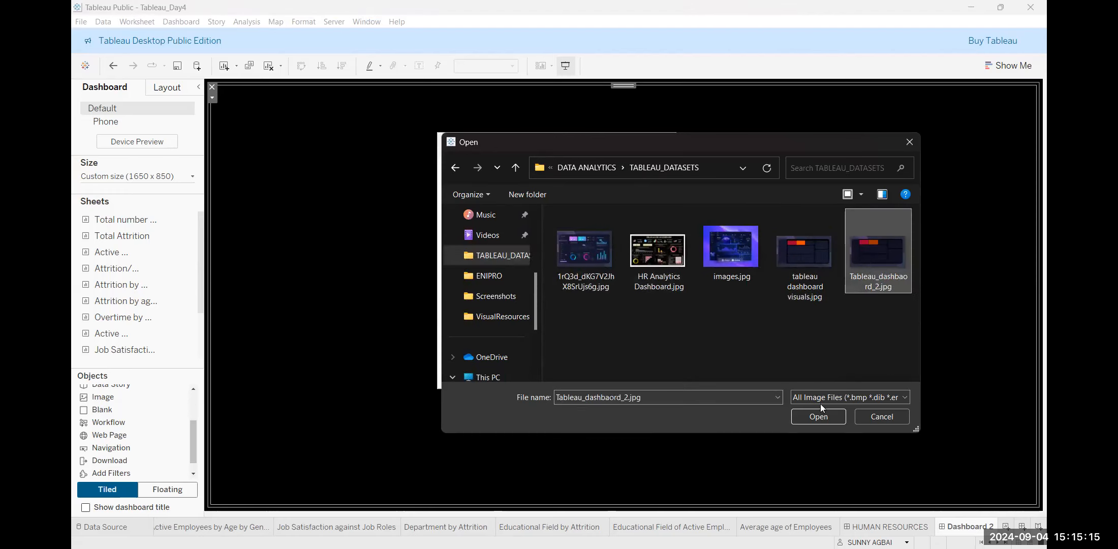